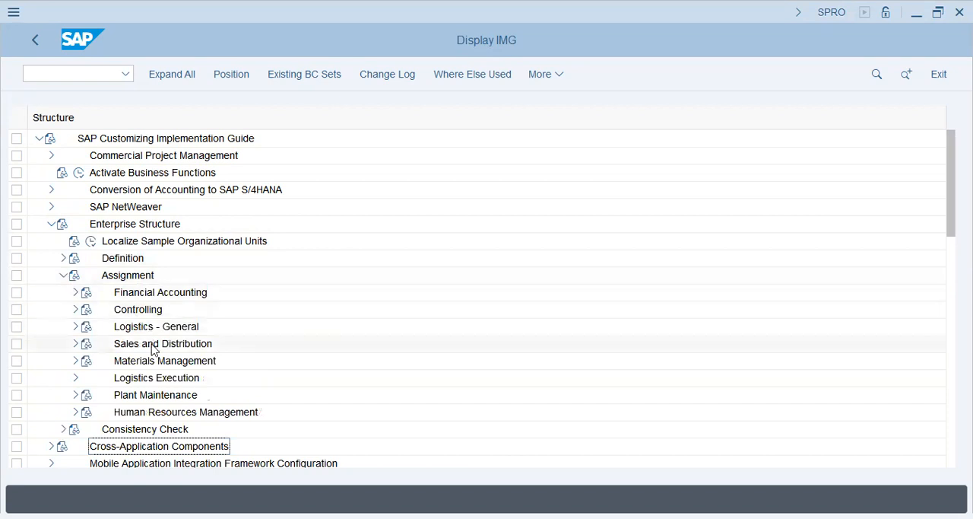
- Open the activity that assigns sales offices to sales areas under the Sales and Distribution assignments
click(75, 343)
click(169, 395)
scroll(449, 378, down, 2)
scroll(449, 378, down, 1)
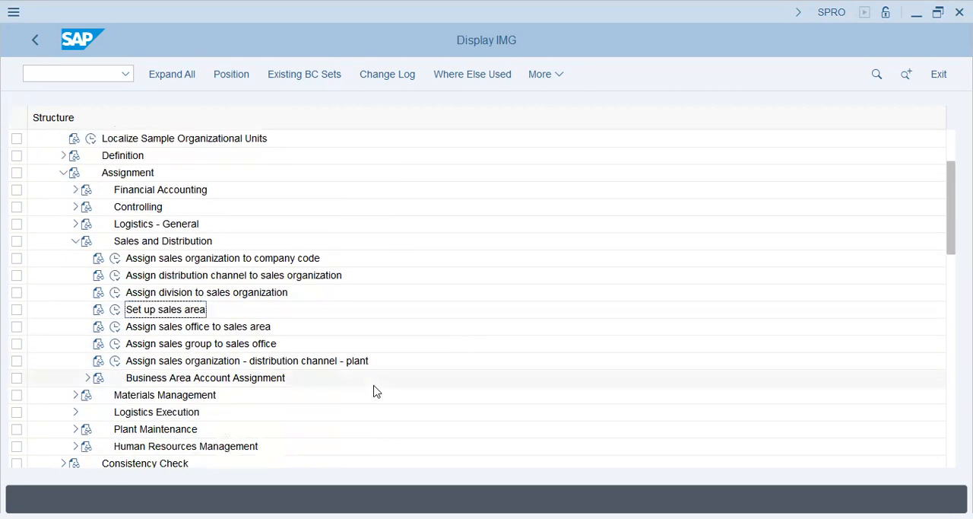
click(175, 327)
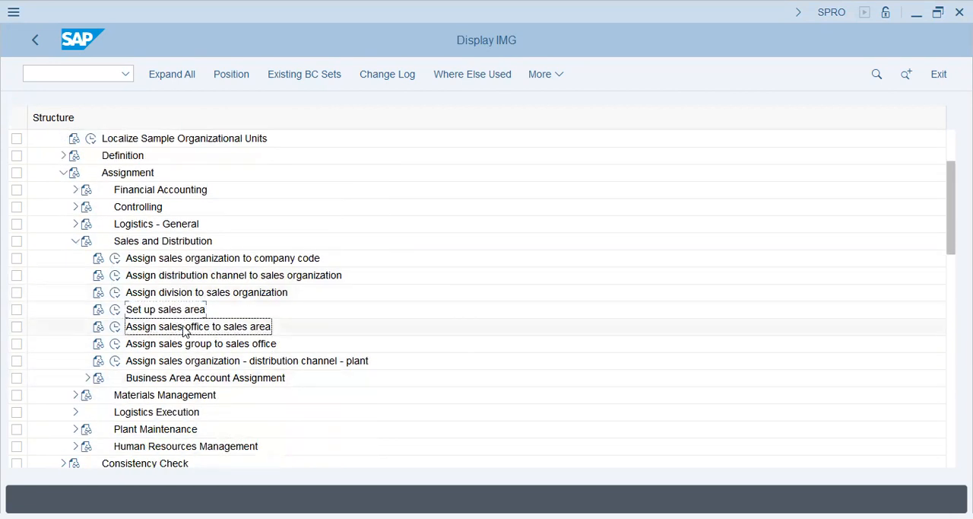
click(114, 326)
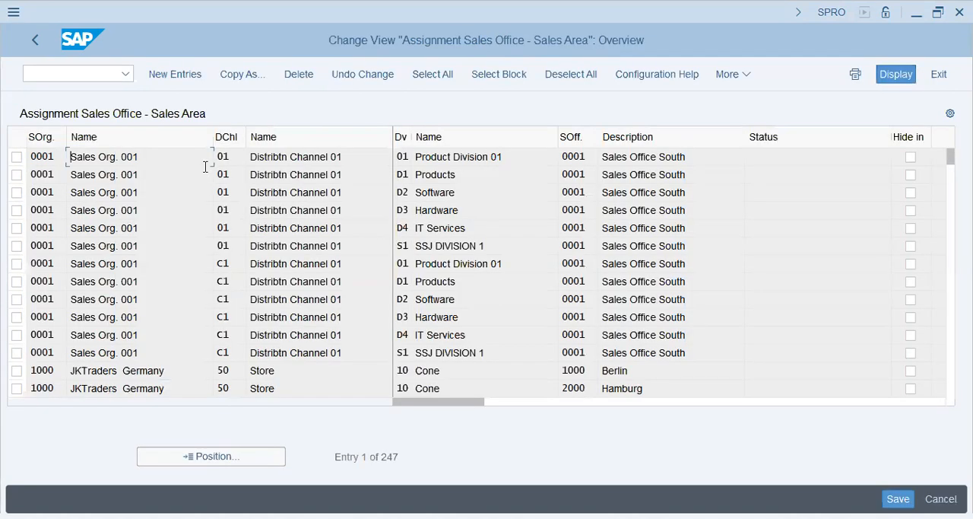
- Jump to sales organization POPG, check the sales office assigned to its PA and PB divisions, and return to the implementation guide
click(231, 456)
text(popg)
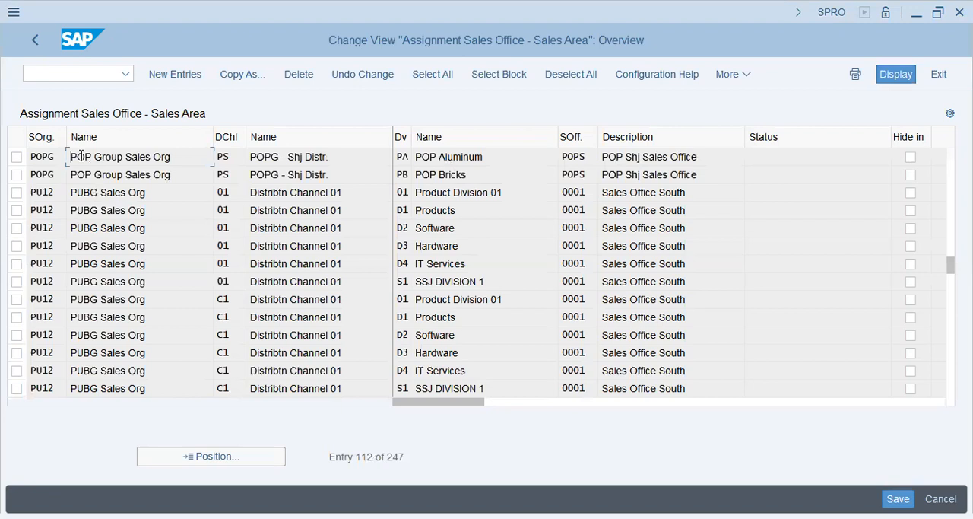
click(254, 156)
click(452, 158)
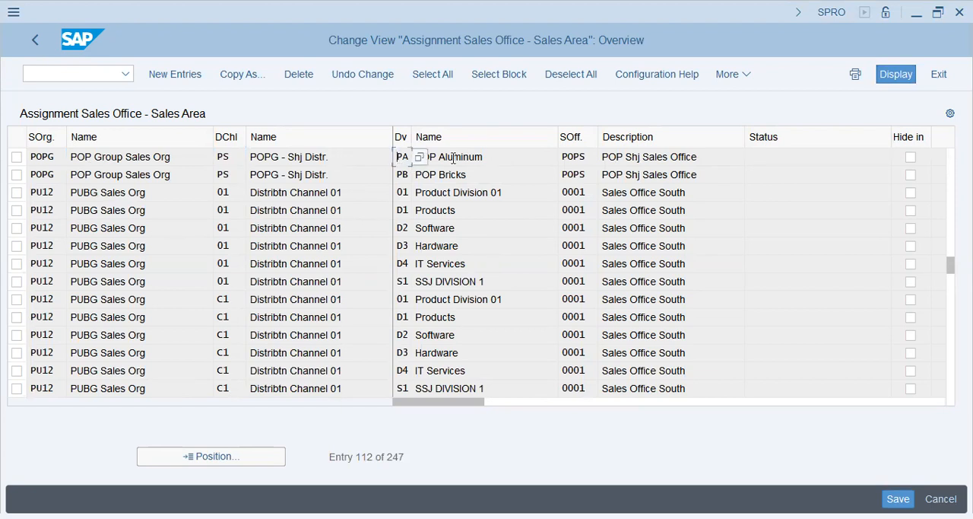
click(493, 176)
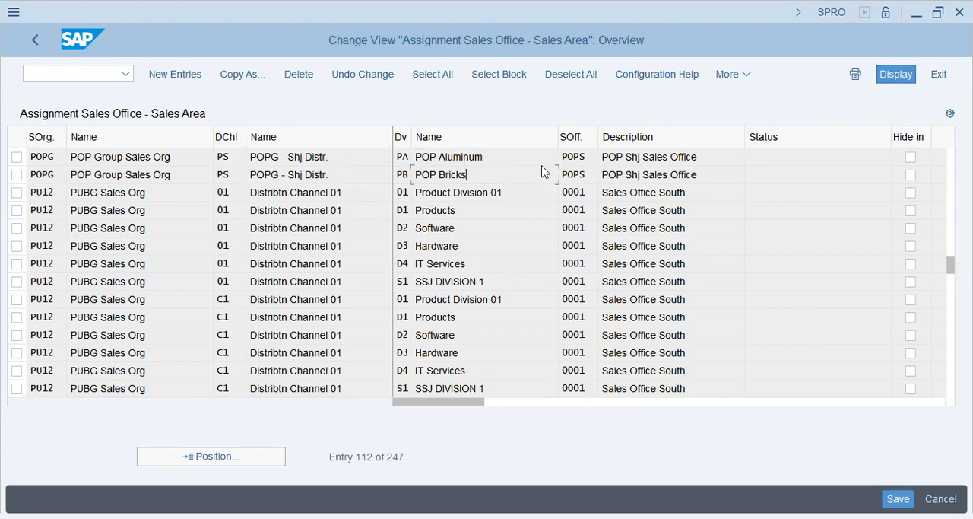
click(687, 177)
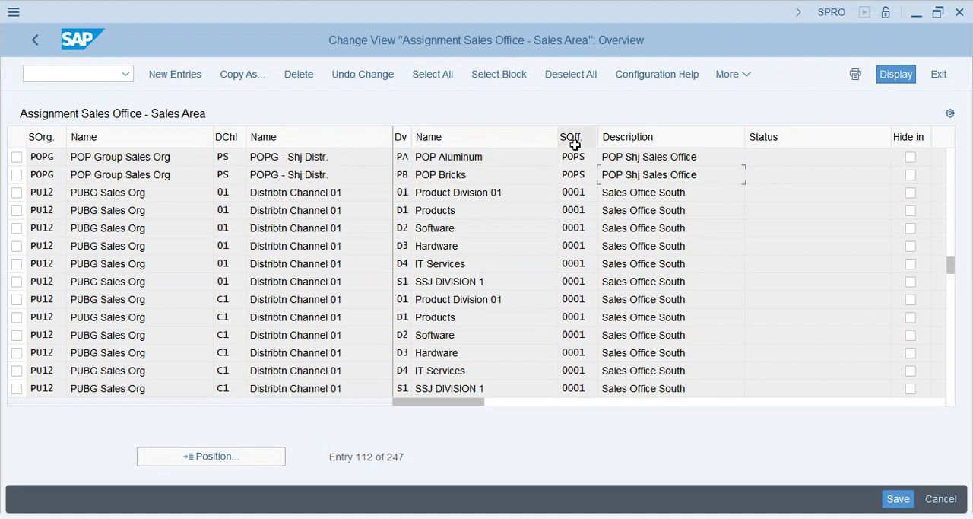
click(655, 157)
click(669, 174)
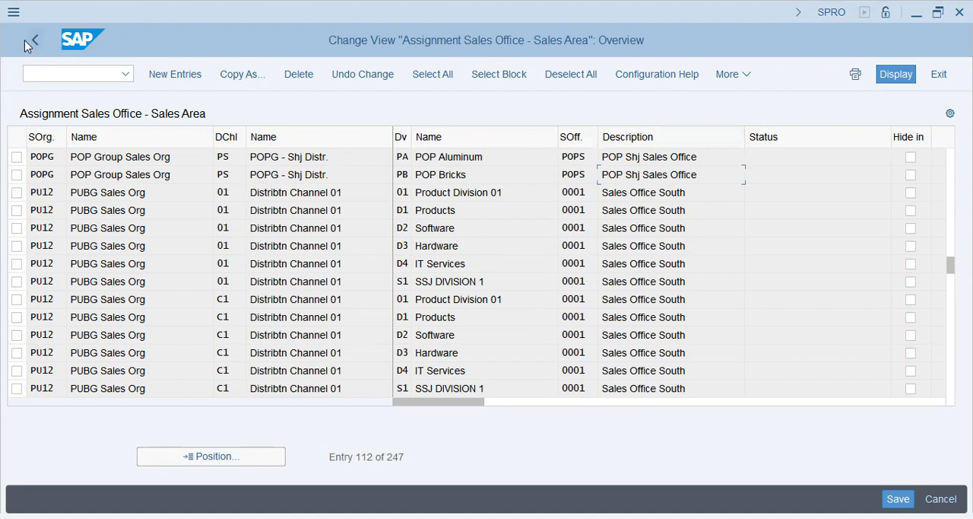
click(37, 38)
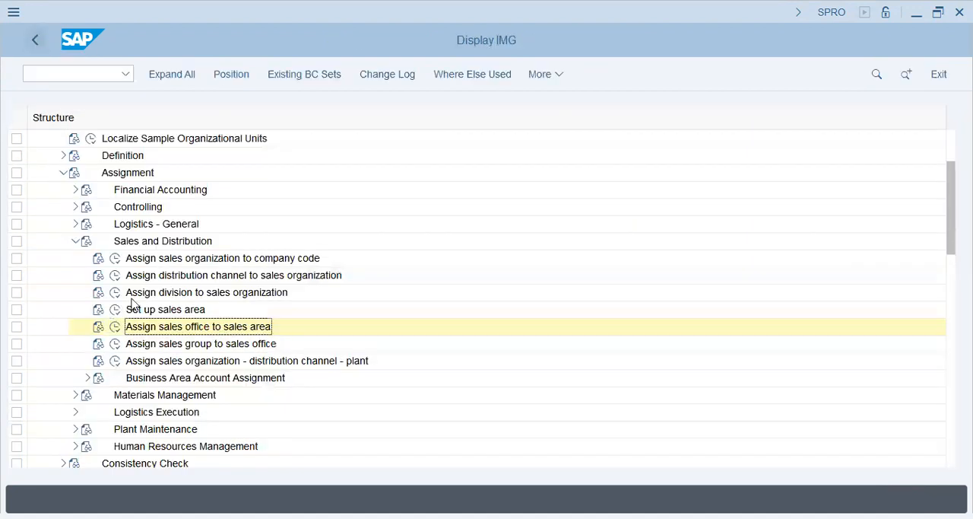
- Look up POPG in the sales group to sales office assignments, check the sales groups of office POPS, and return to the guide
click(116, 343)
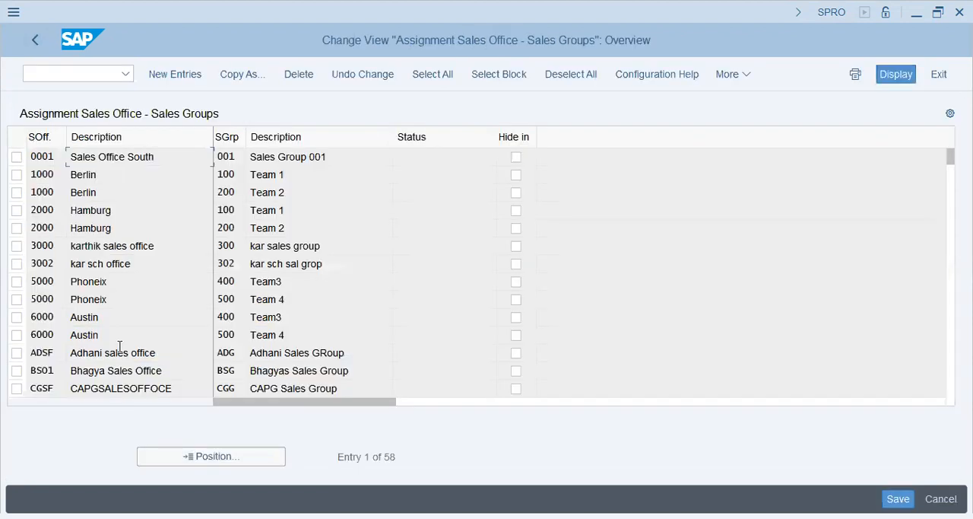
click(190, 455)
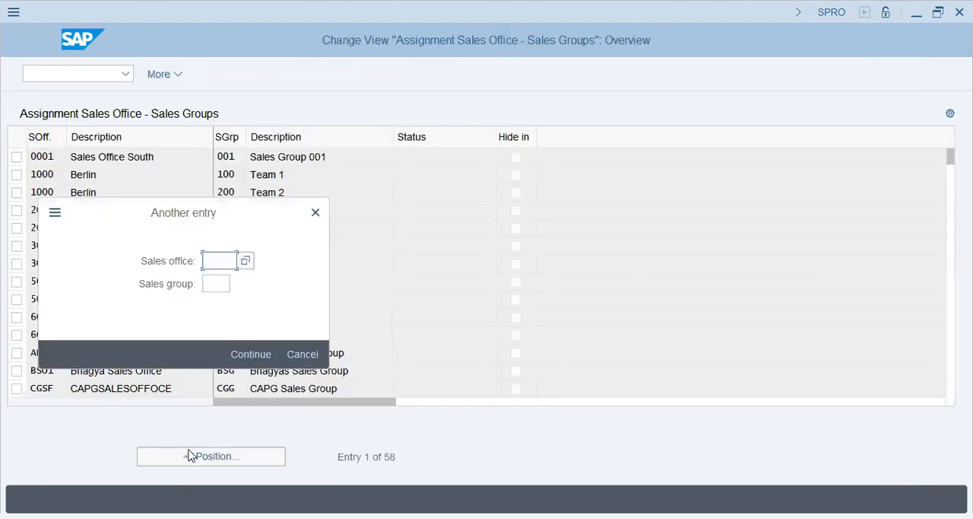
text(popg)
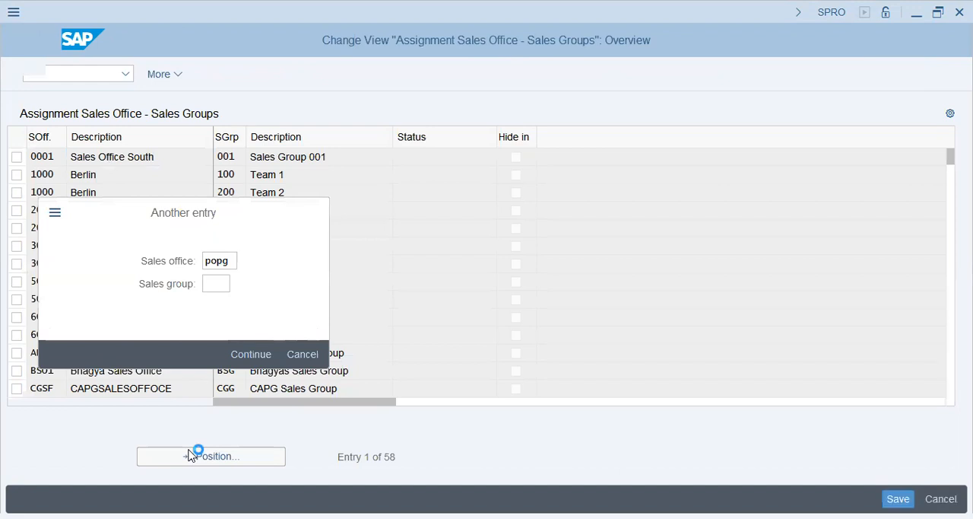
key(Return)
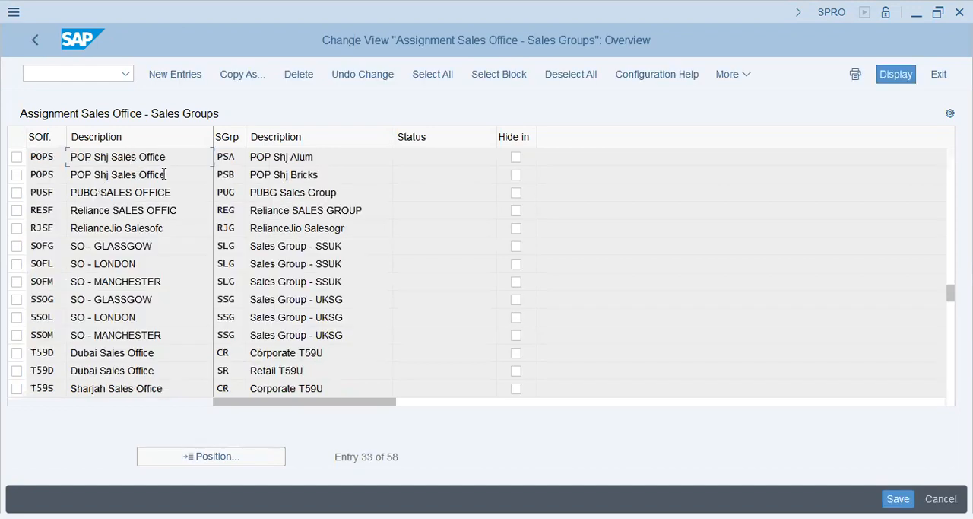
click(340, 157)
click(339, 176)
click(37, 39)
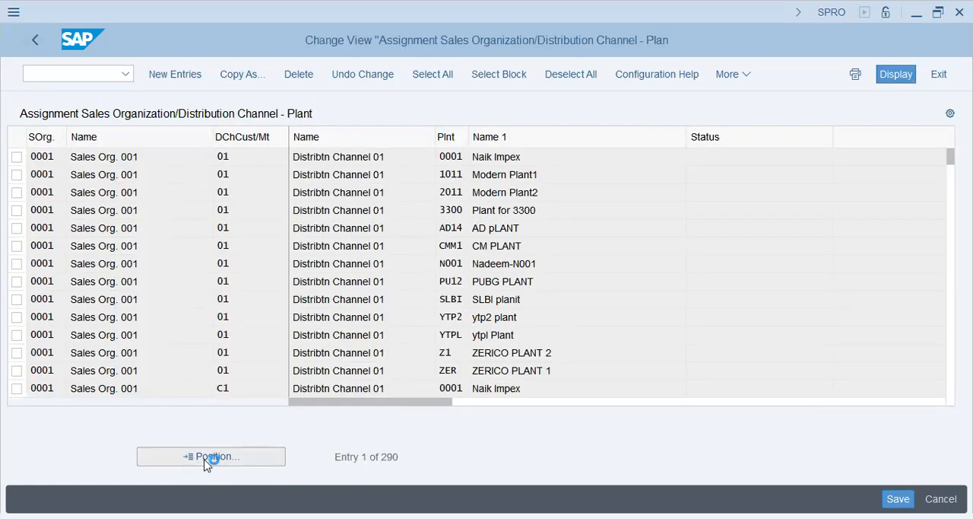
- Look up POPG in the sales organization/distribution channel–plant assignments and add an entry for sales organization POPG, distribution channel PS, plant POPG
click(206, 460)
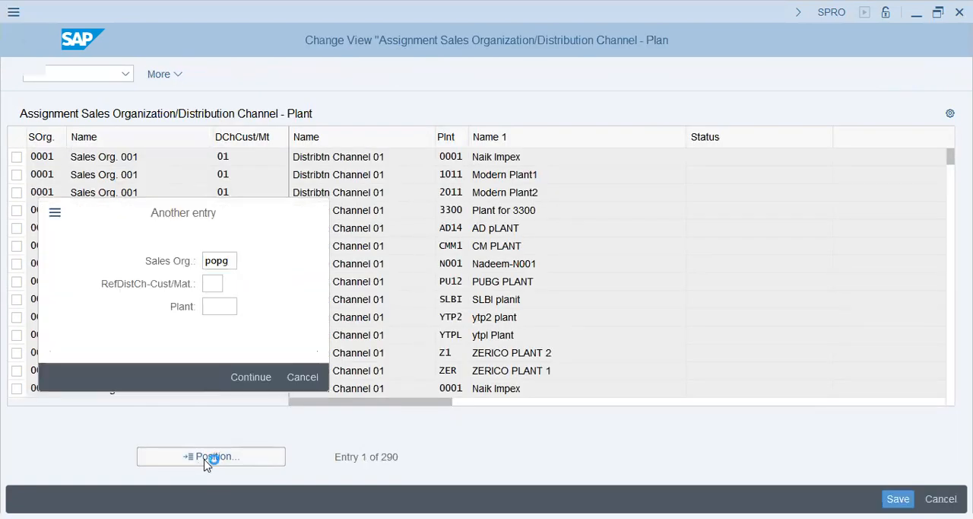
key(Return)
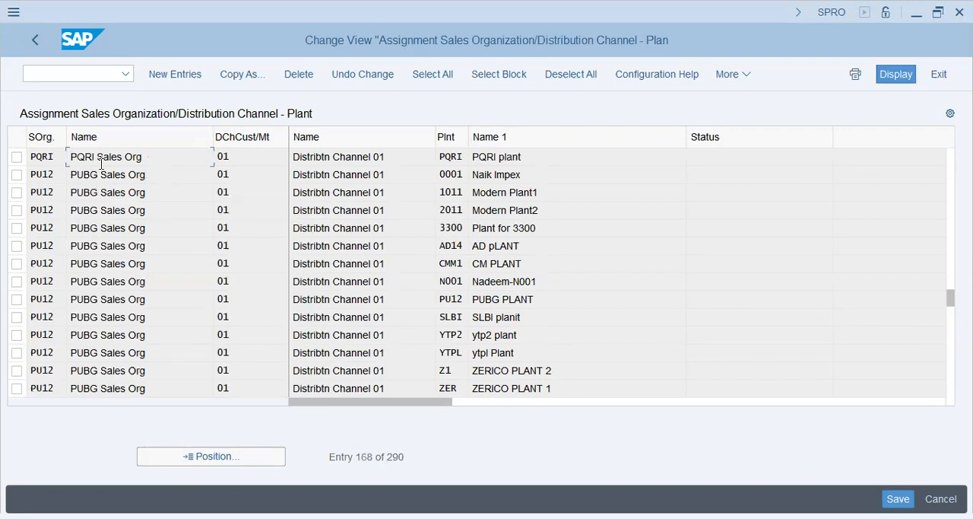
click(174, 74)
text(popg)
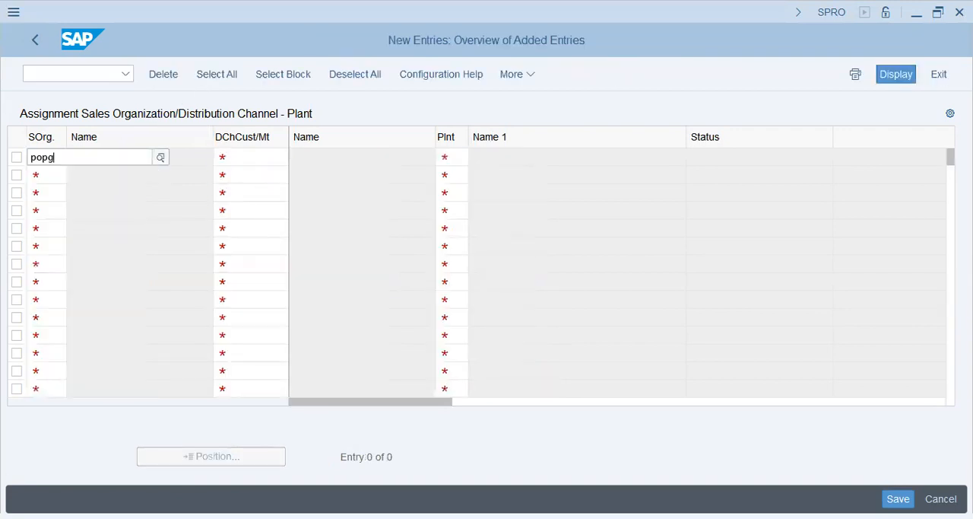
key(Tab)
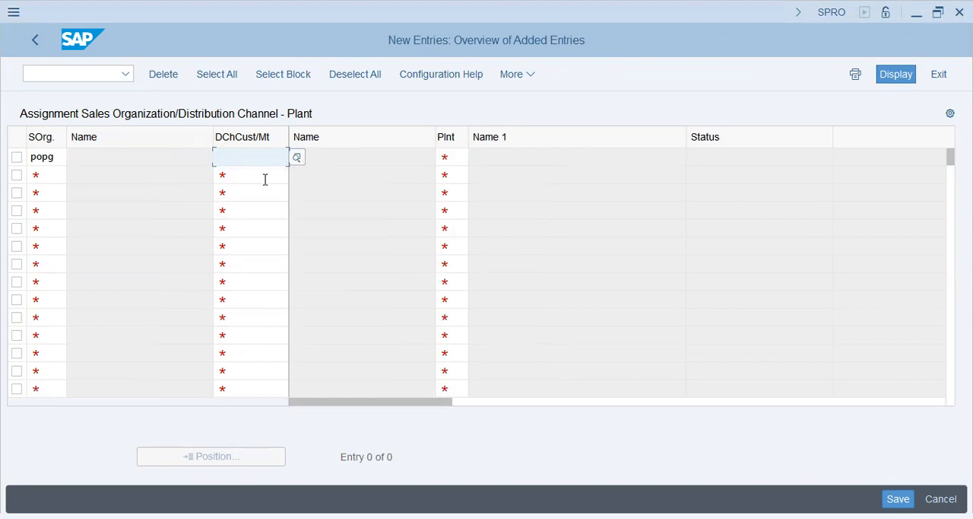
text(po)
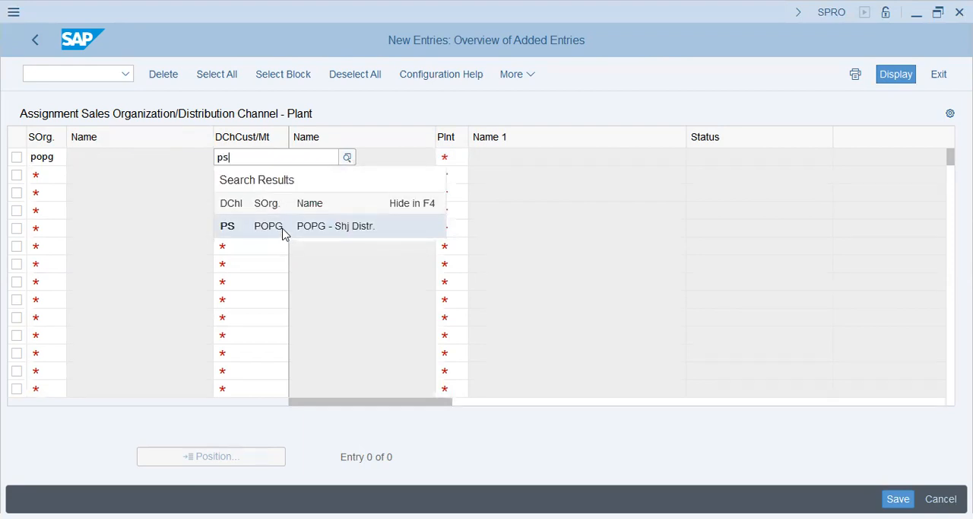
click(284, 232)
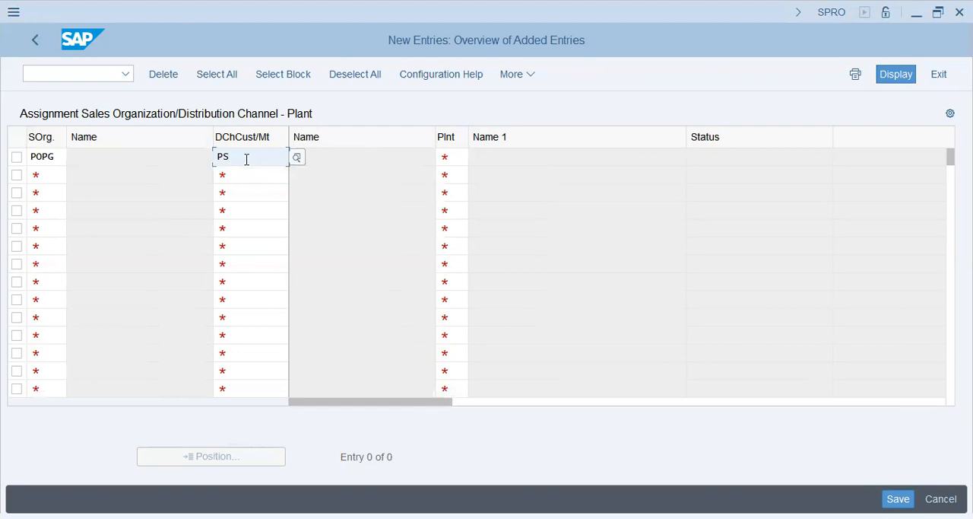
click(460, 157)
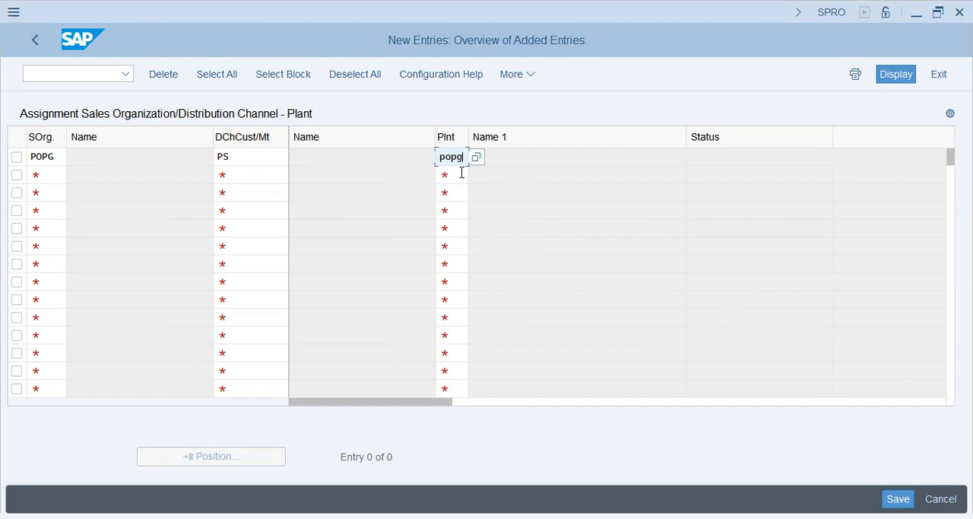
key(Return)
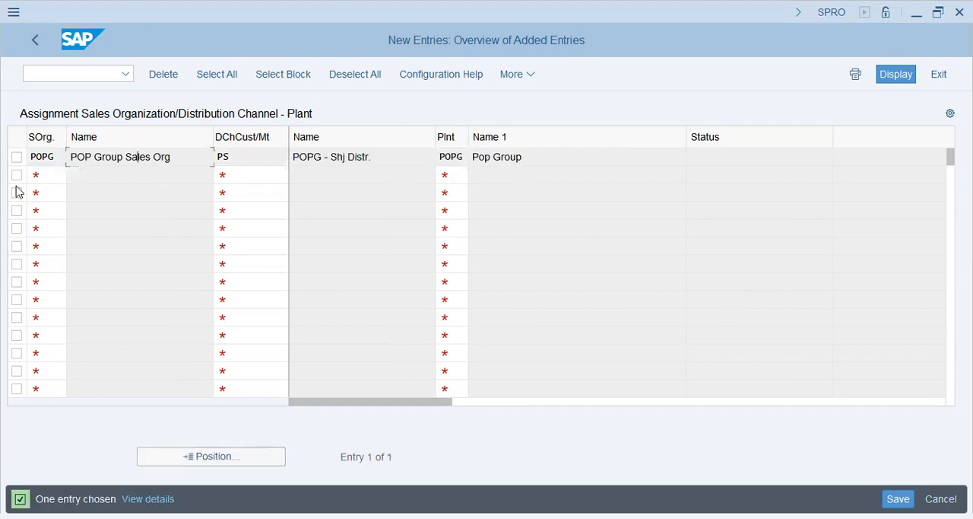
- Review the new plant assignment, save it under the own customizing request SA2K901830, and return to the implementation guide
drag(174, 156, 25, 162)
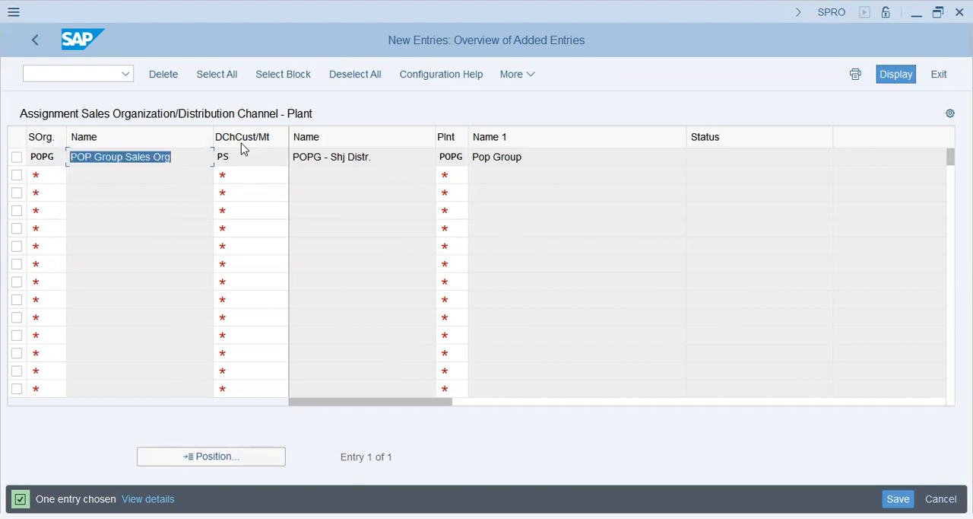
drag(371, 157, 163, 182)
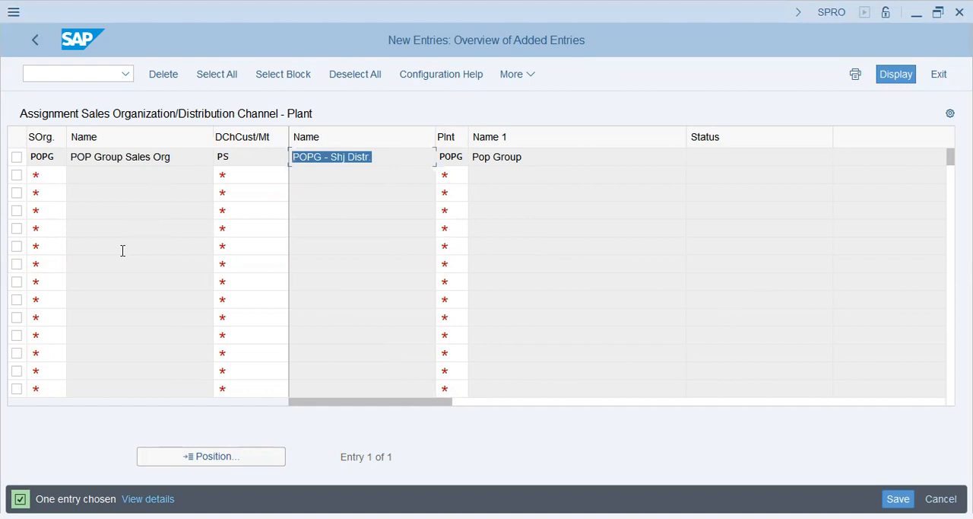
click(336, 158)
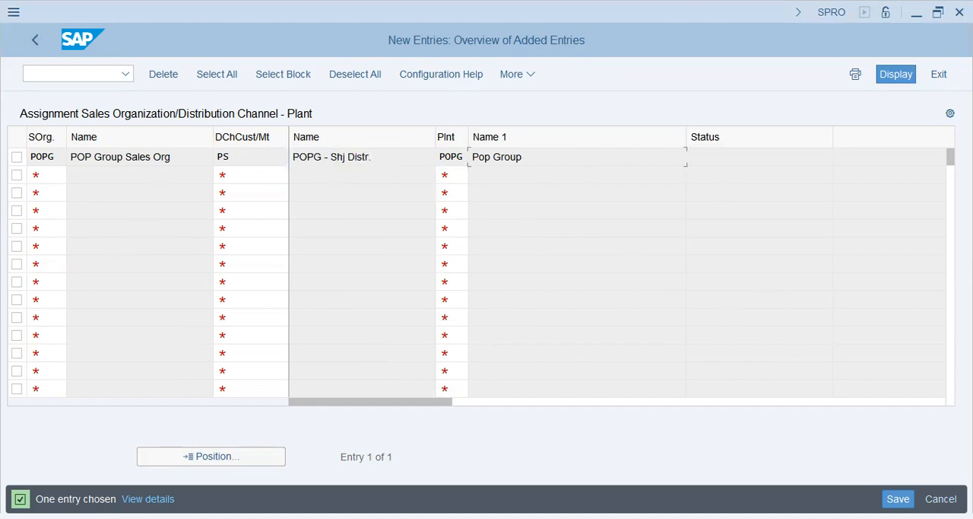
click(897, 497)
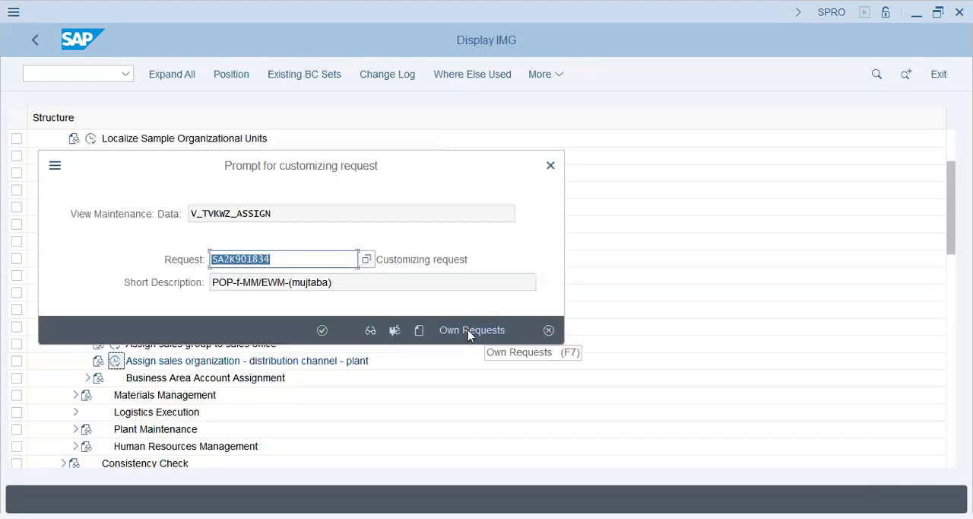
click(468, 329)
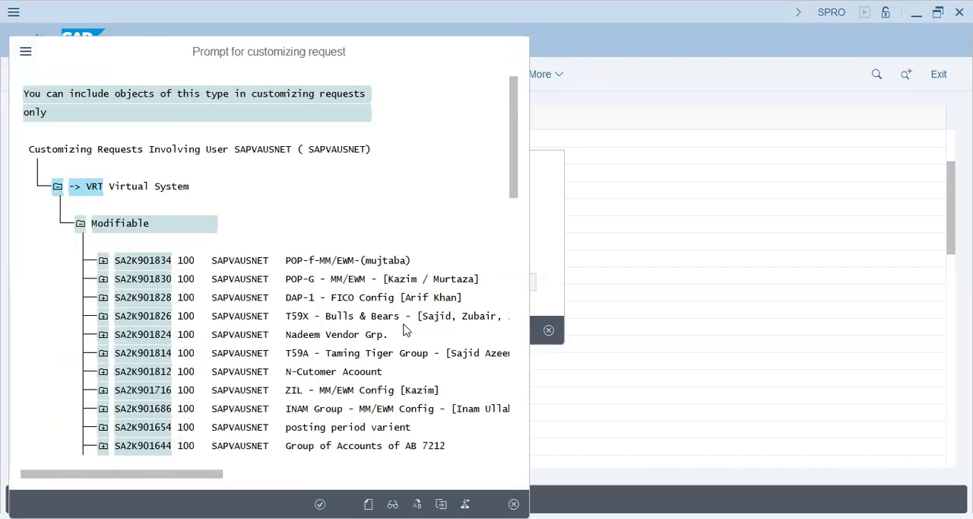
click(320, 330)
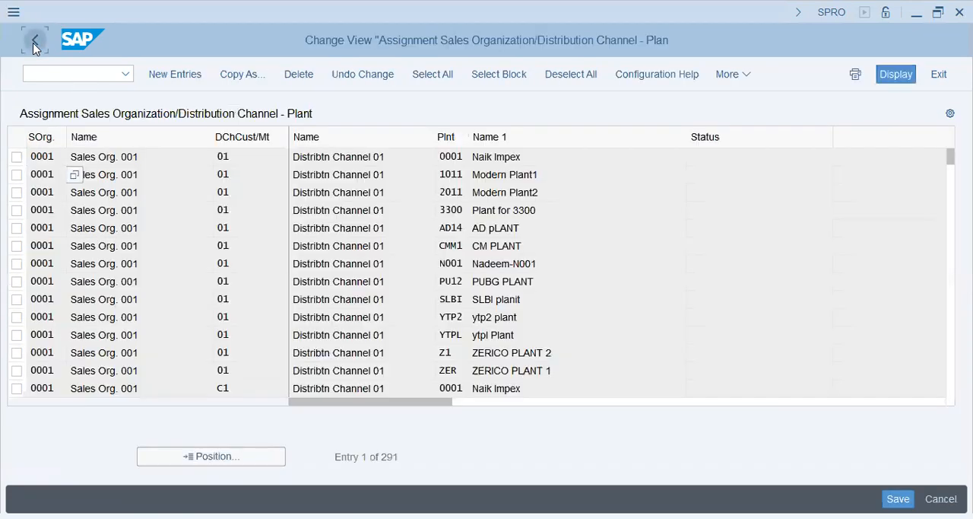
click(34, 42)
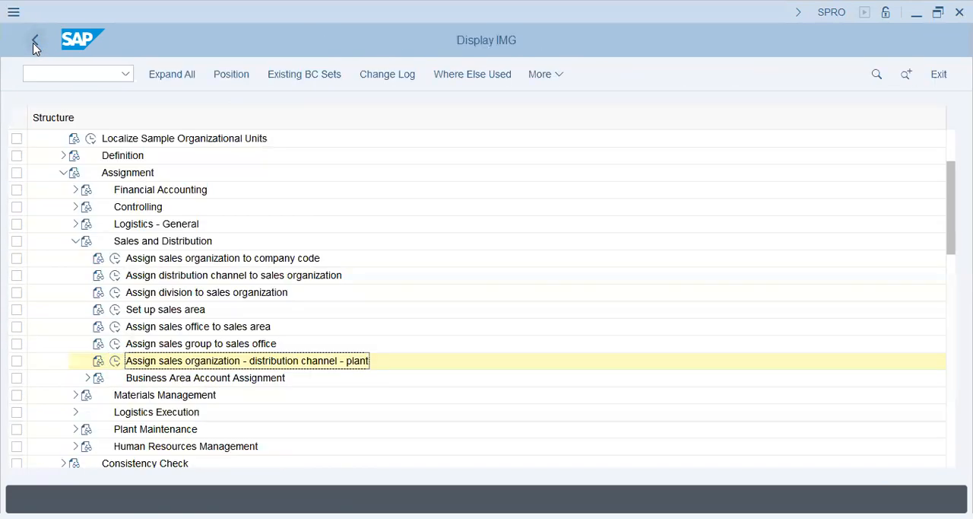
- Examine the activities listed under Business Area Account Assignment, from rules by sales area to business area assignments, and collapse the node again
click(174, 379)
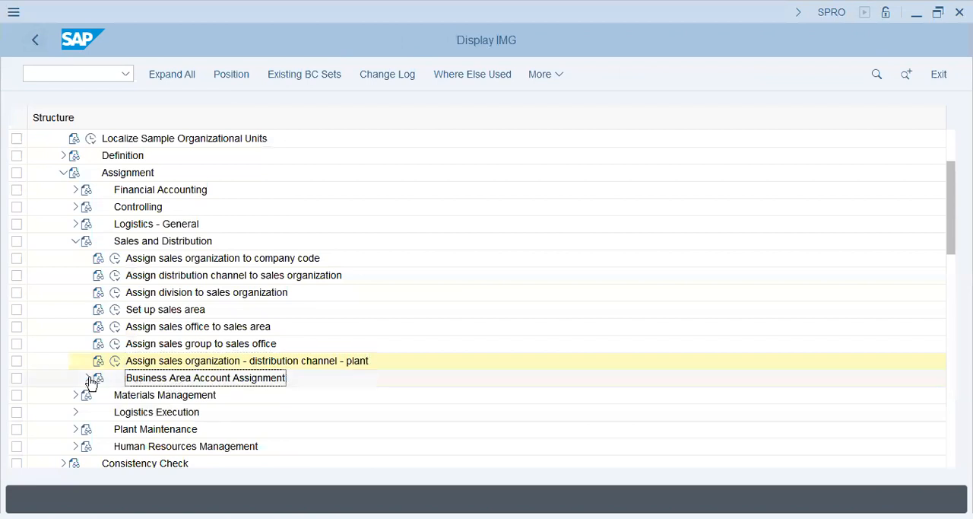
click(88, 378)
click(234, 395)
scroll(430, 345, down, 2)
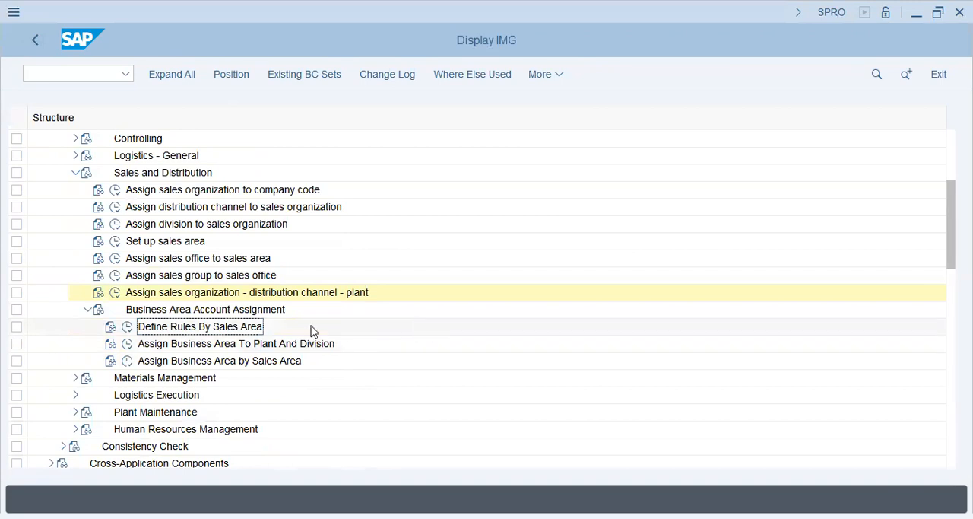
click(283, 349)
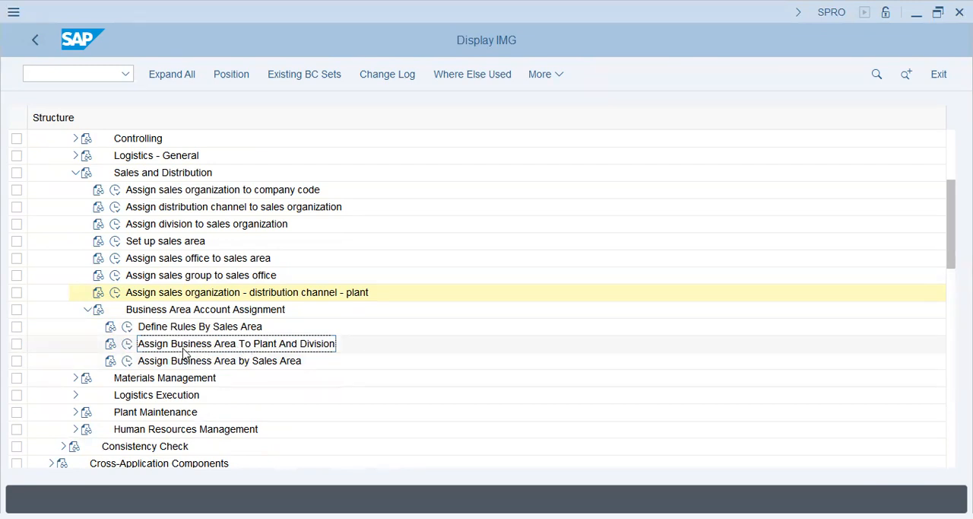
click(244, 364)
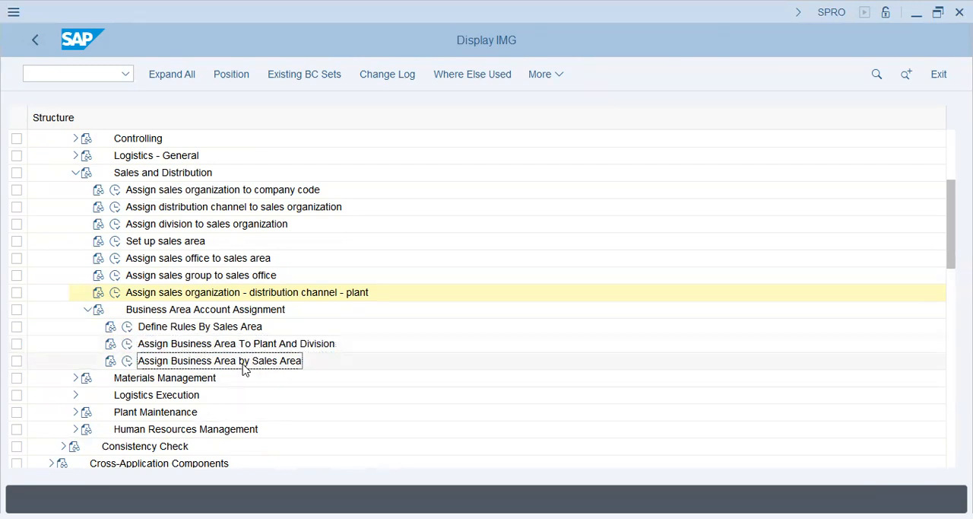
click(86, 309)
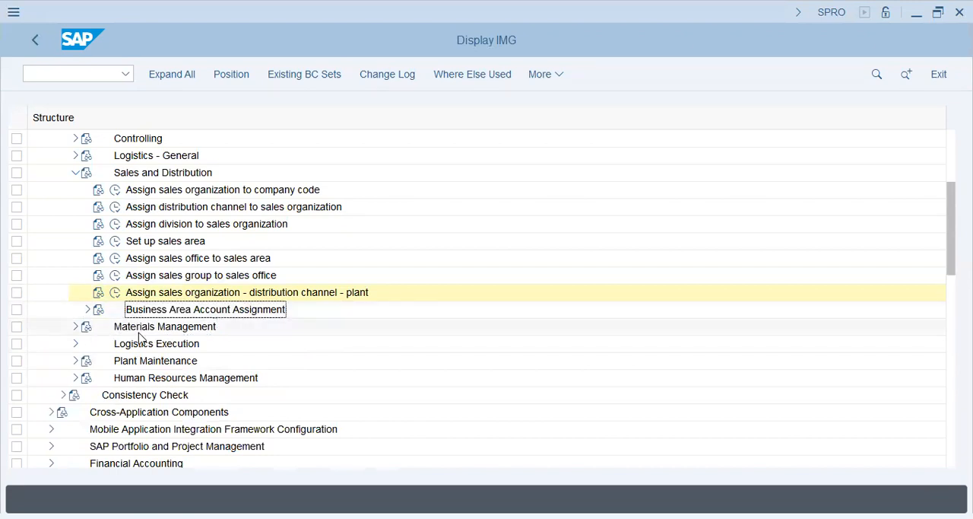
- Collapse the Sales and Distribution assignments, expand Materials Management, and select the activity assigning a purchasing organization to a company code
click(75, 173)
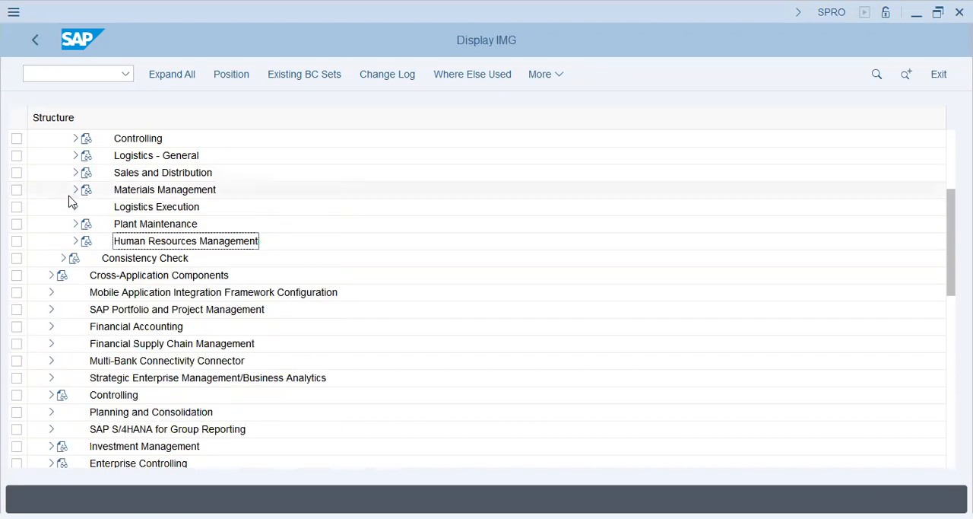
click(73, 189)
click(184, 207)
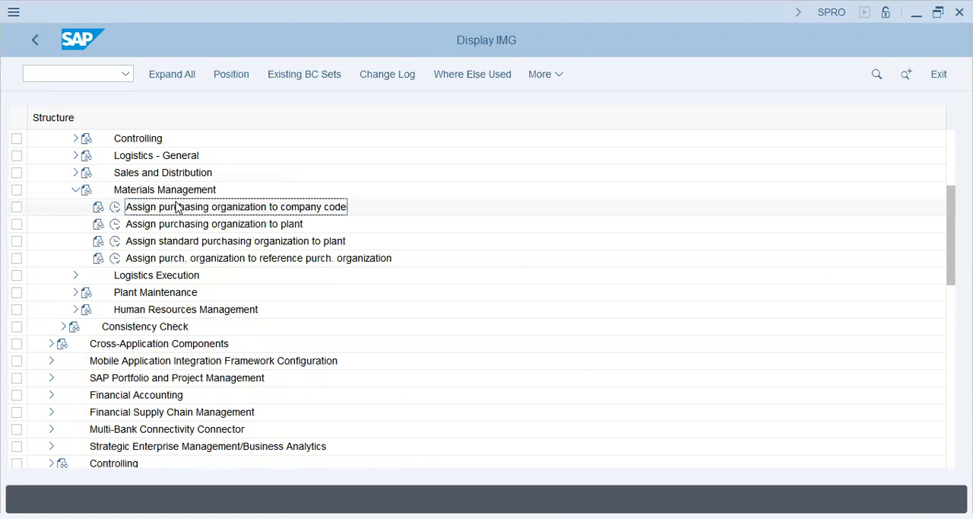
- Open the purchasing organization to company code assignments, look up purchasing organization POPG, and assign it to company code POPG
click(115, 207)
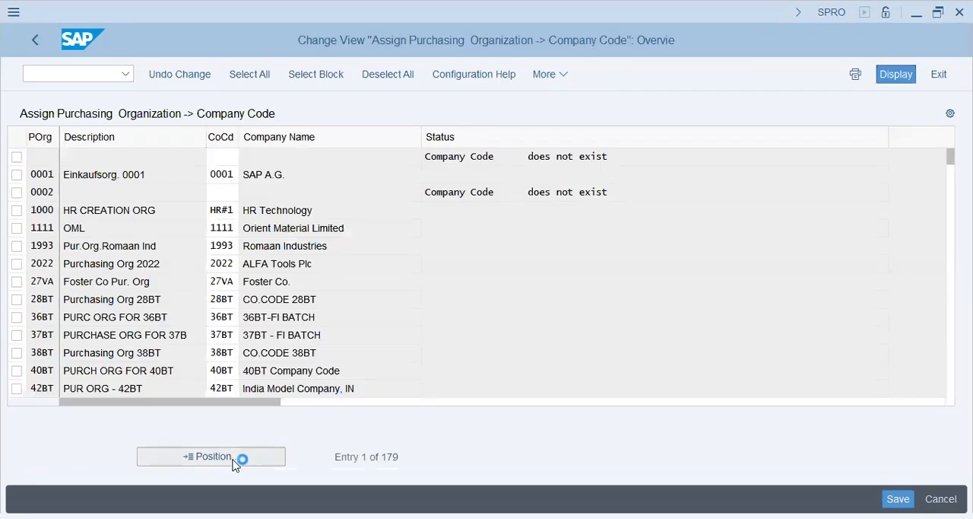
click(228, 457)
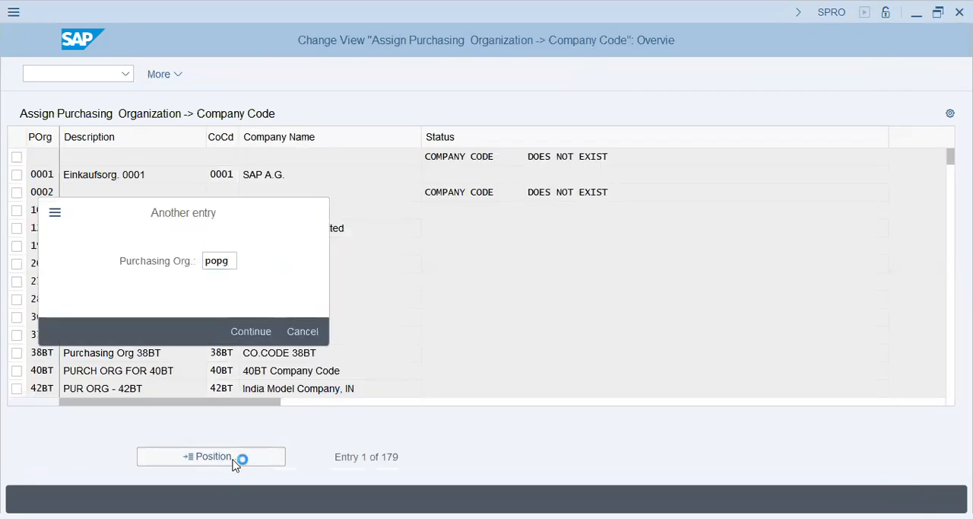
click(251, 330)
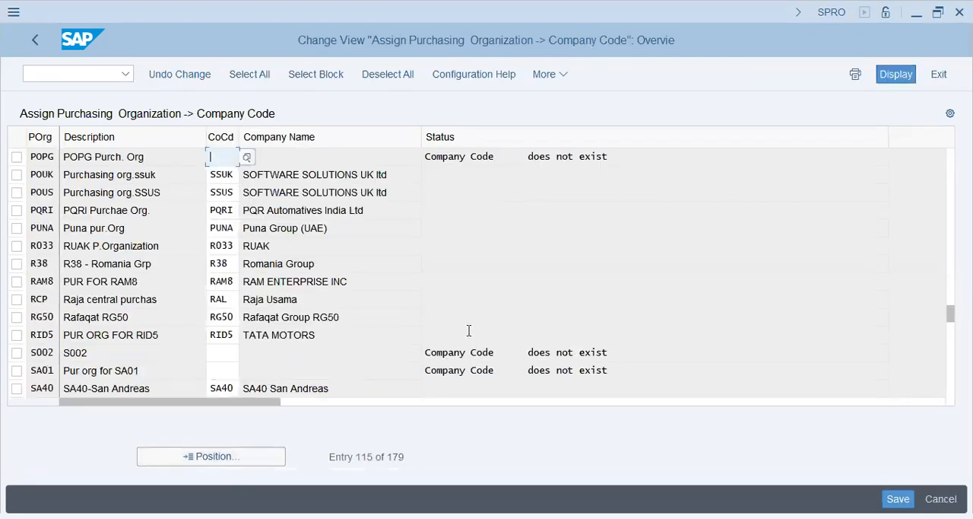
text(p)
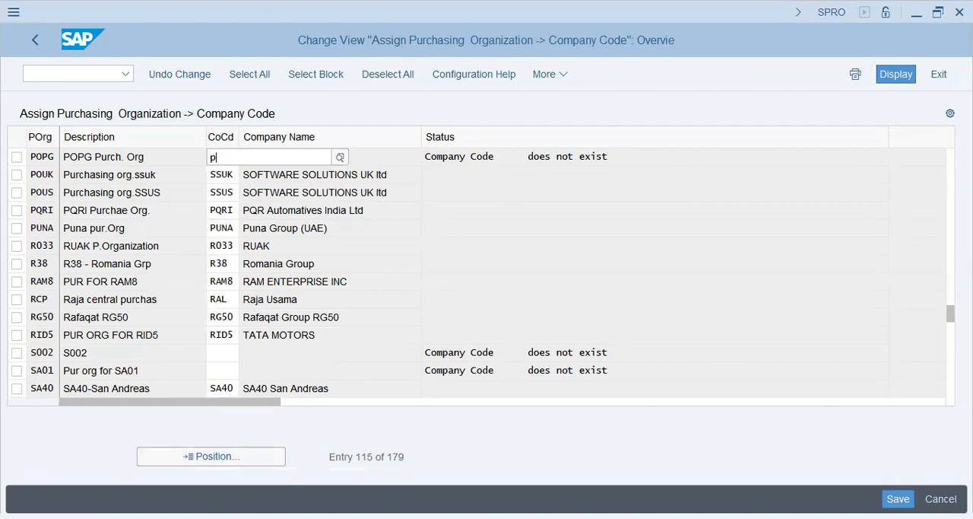
text(popg)
key(Return)
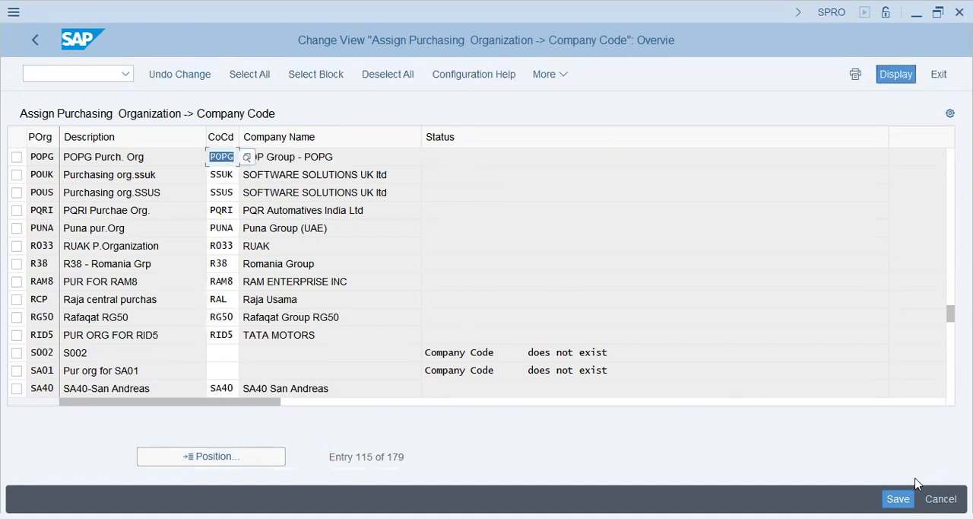
- Save the company code assignment under customizing request SA2K901830 and return to the implementation guide
key(ctrl+s)
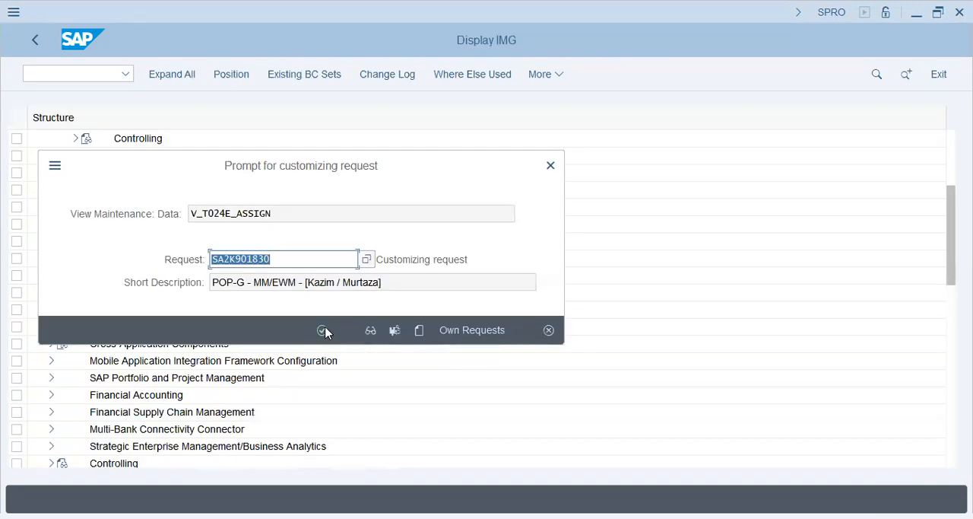
click(323, 331)
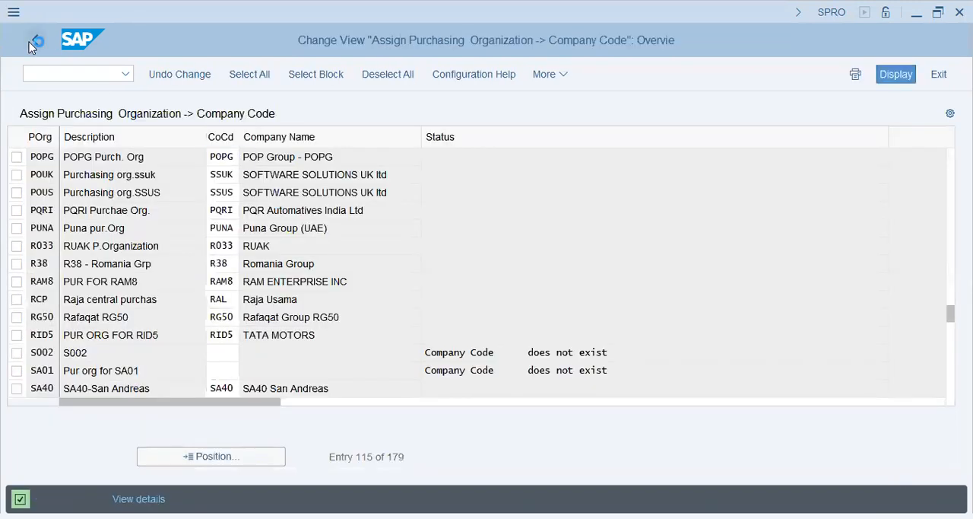
click(29, 42)
- Open the activity assigning purchasing organizations to plants and look up purchasing organization POPG
click(131, 225)
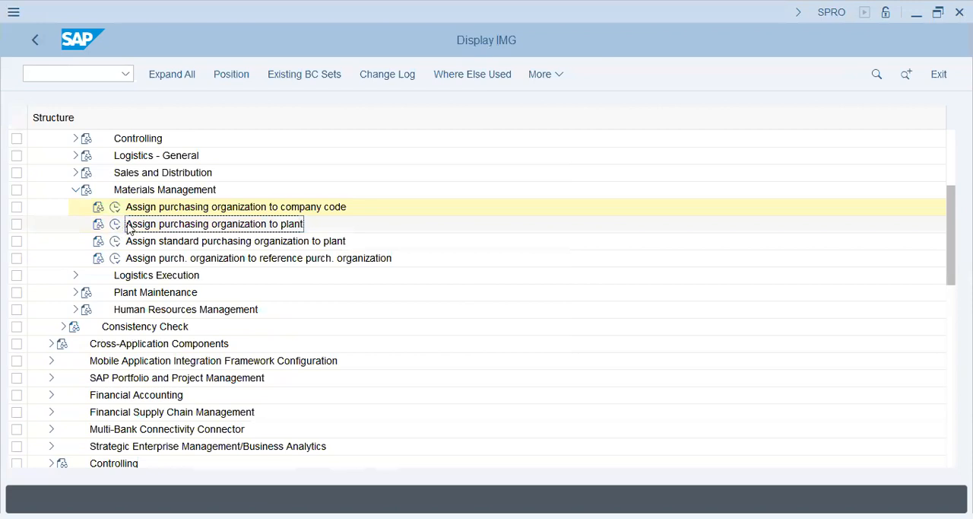
double_click(299, 226)
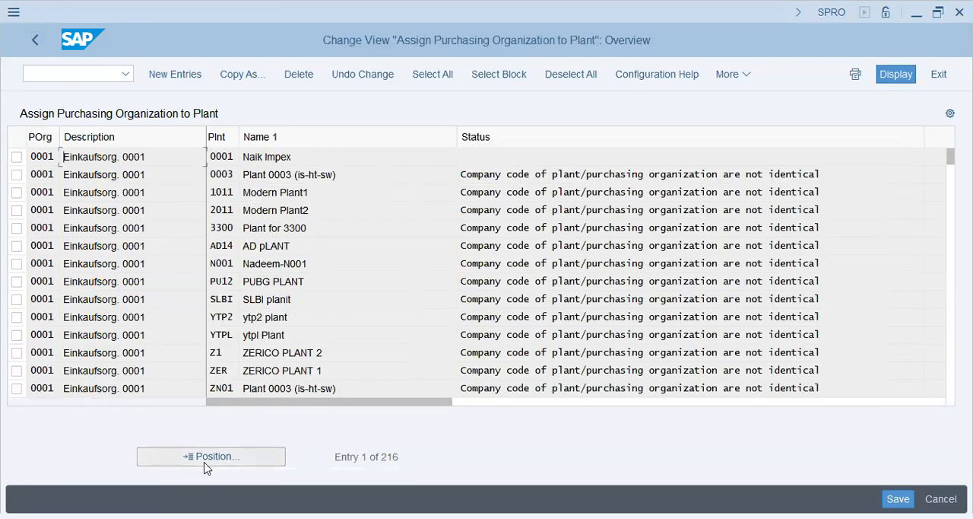
click(205, 462)
text(p)
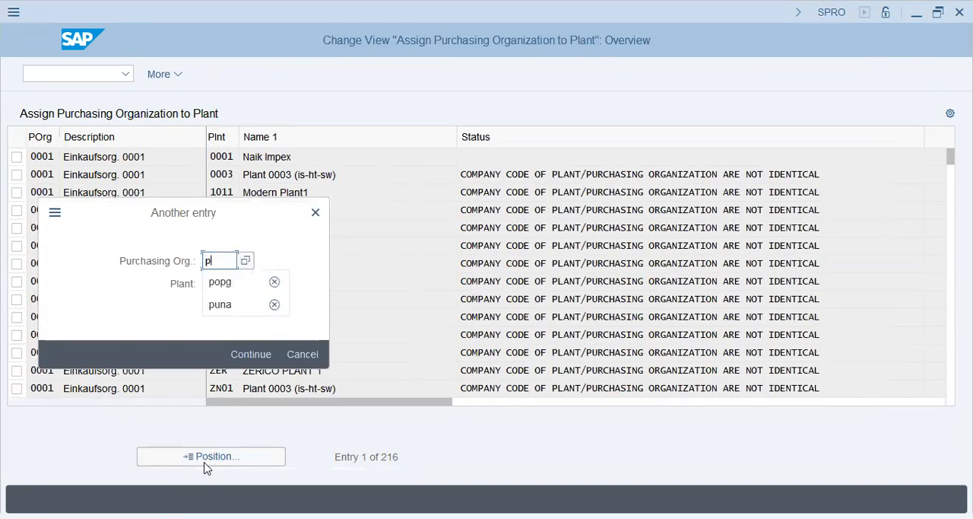
text(opg)
key(Return)
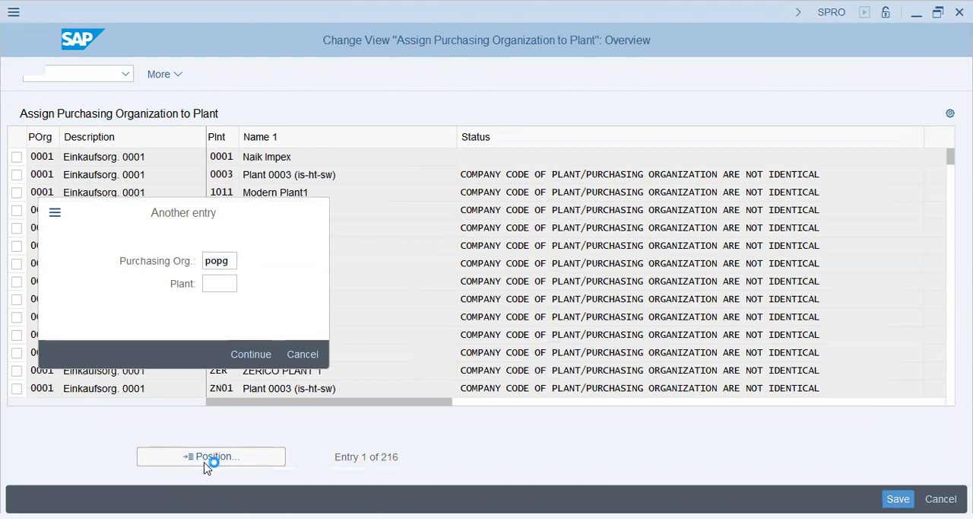
- Add a new entry assigning purchasing organization POPG to plant POPG
click(163, 74)
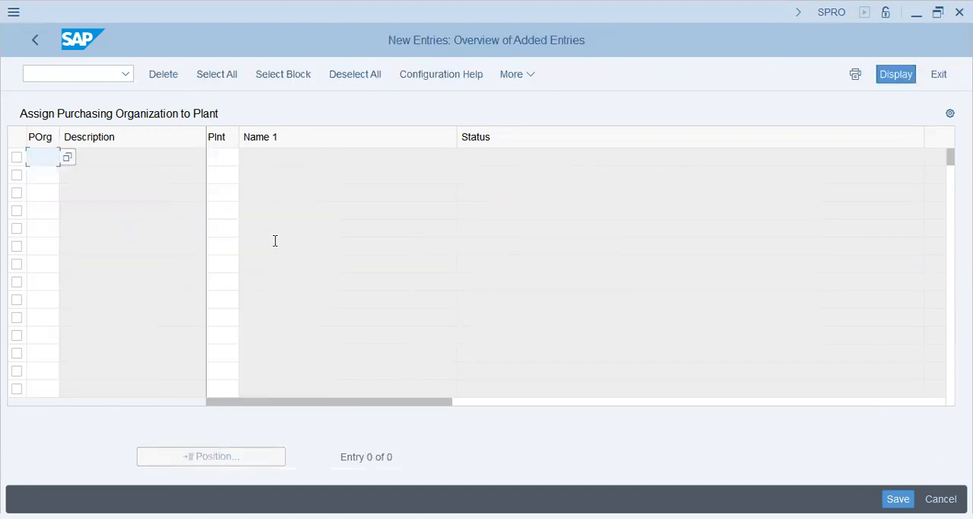
text(popg)
key(Tab)
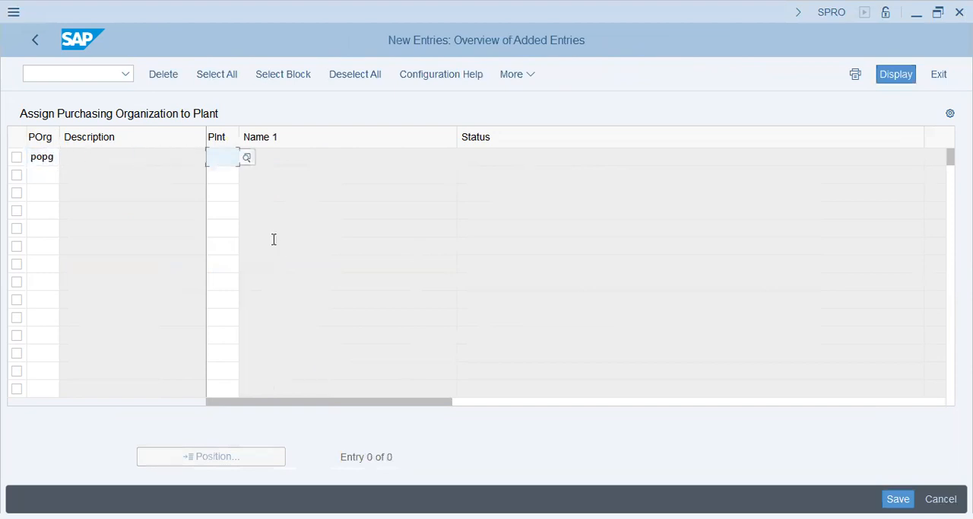
text(popg)
key(Return)
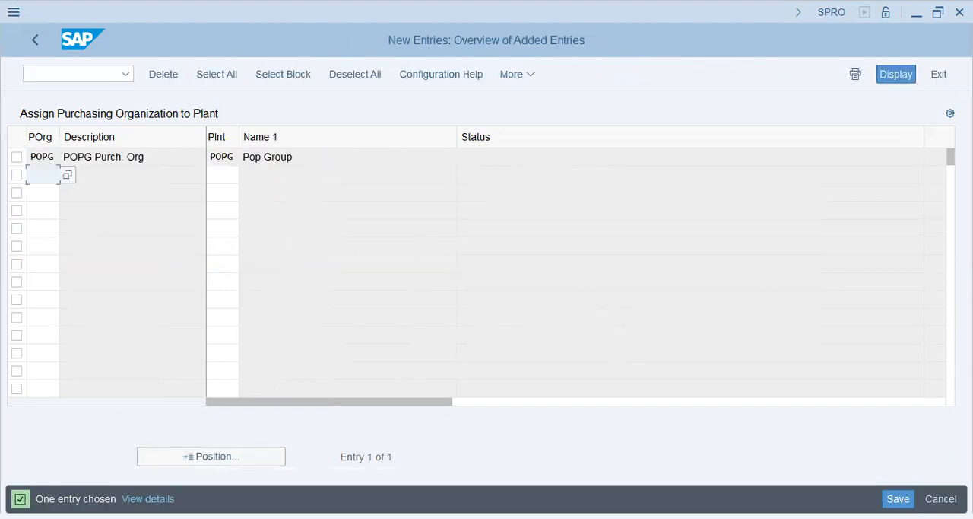
- Save the plant assignment under customizing request SA2K901830, check the purchasing organization and plant names, and return to the implementation guide
key(ctrl+s)
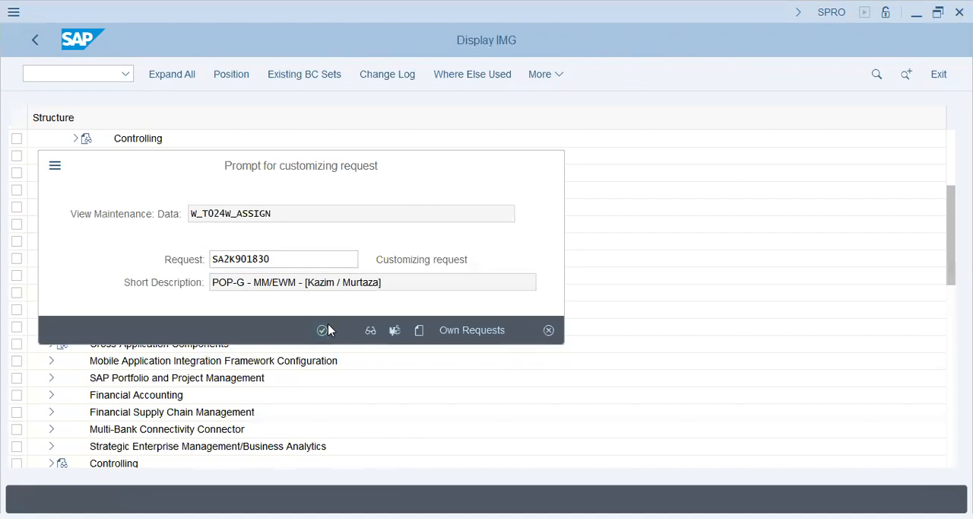
click(323, 329)
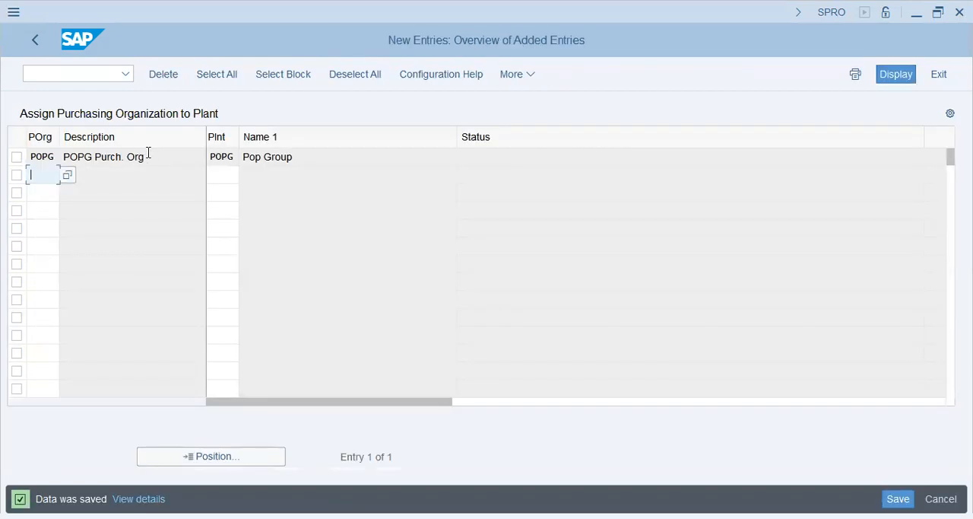
drag(148, 152, 63, 156)
click(118, 165)
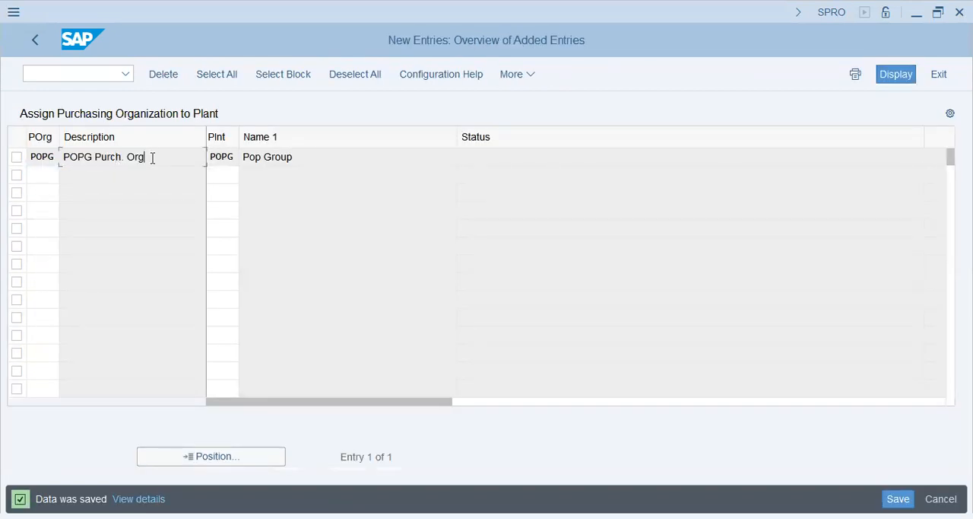
drag(309, 160, 224, 165)
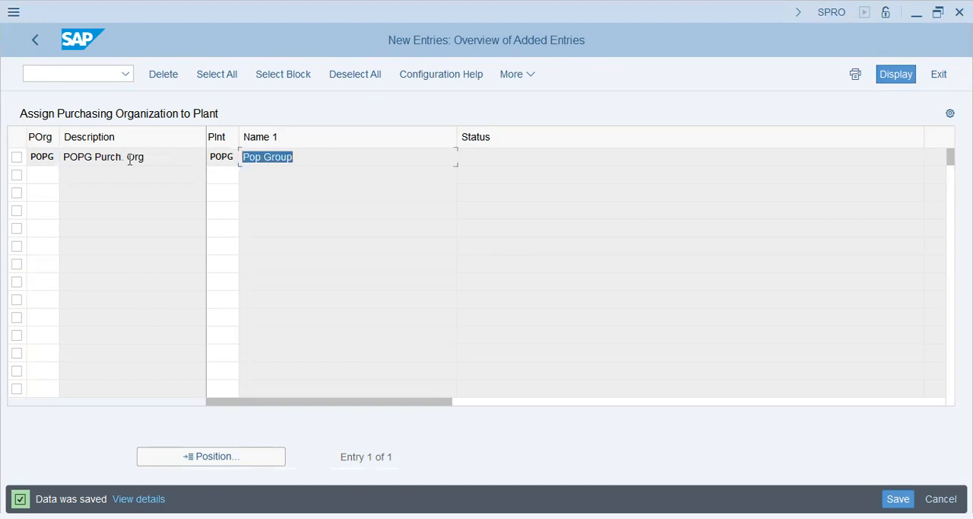
drag(154, 163, 15, 108)
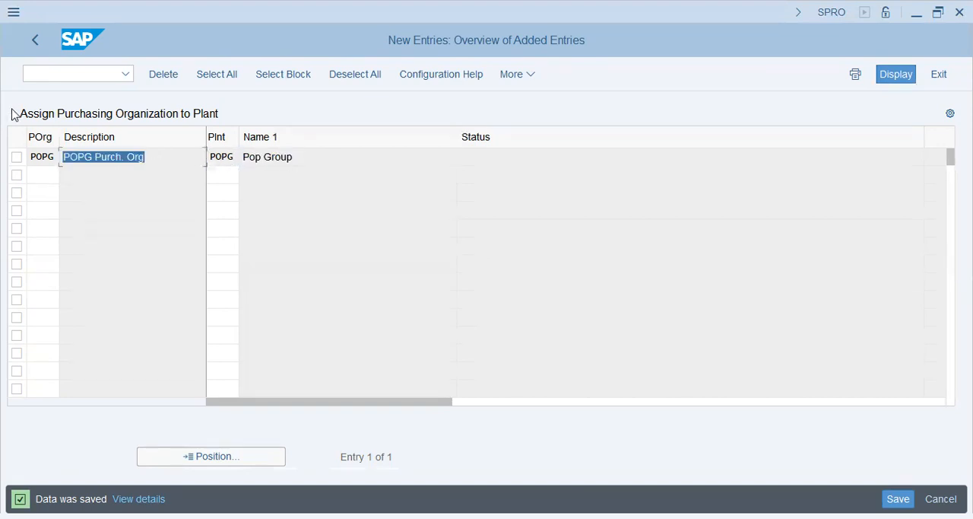
click(35, 41)
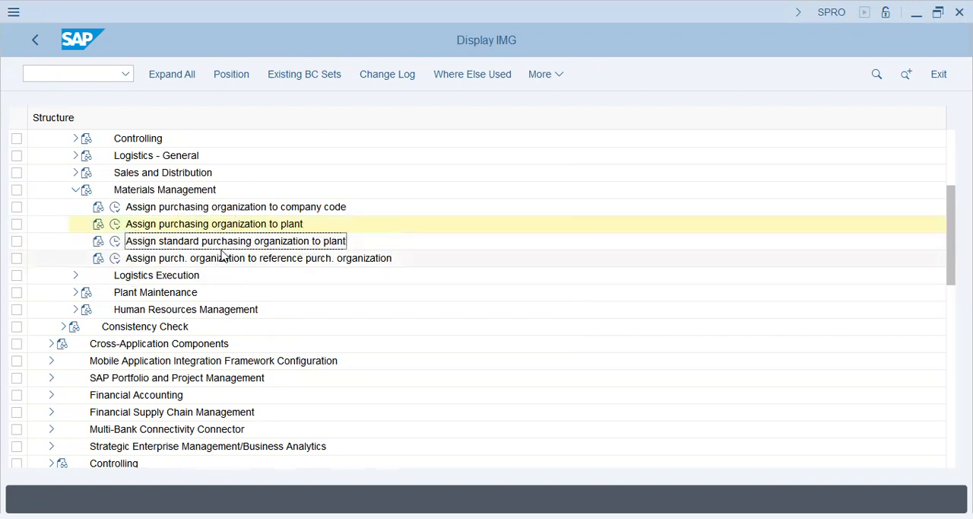
- Open the activity assigning a standard purchasing organization to a plant and look up plant POPG
click(115, 242)
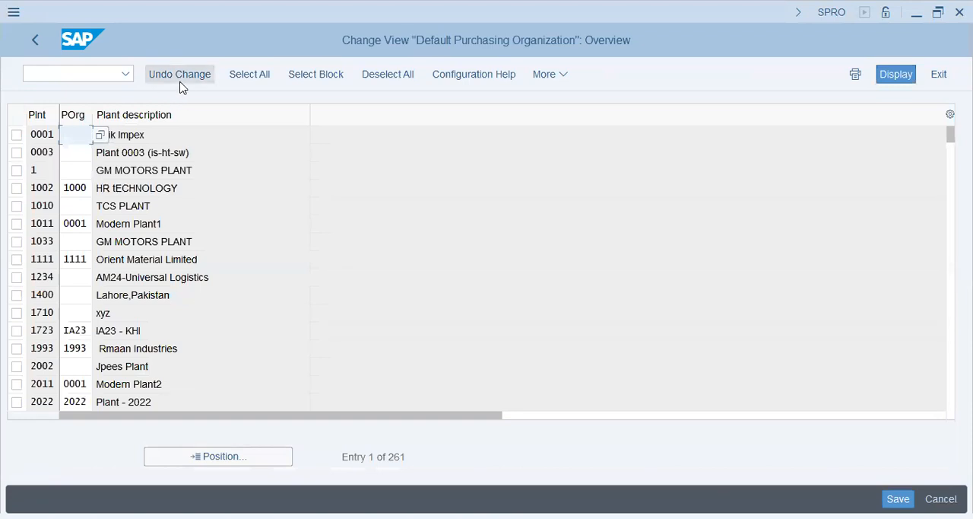
click(232, 457)
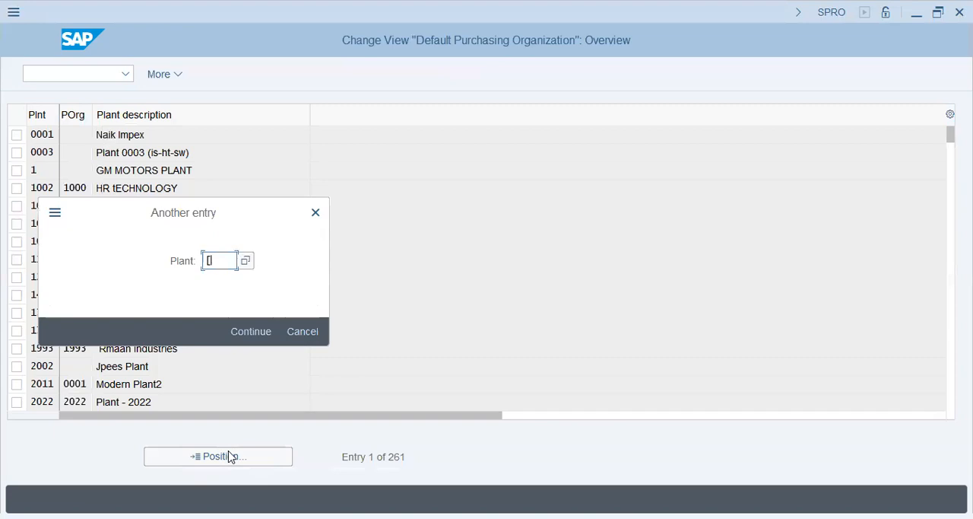
text([p)
key(BackSpace)
key(BackSpace)
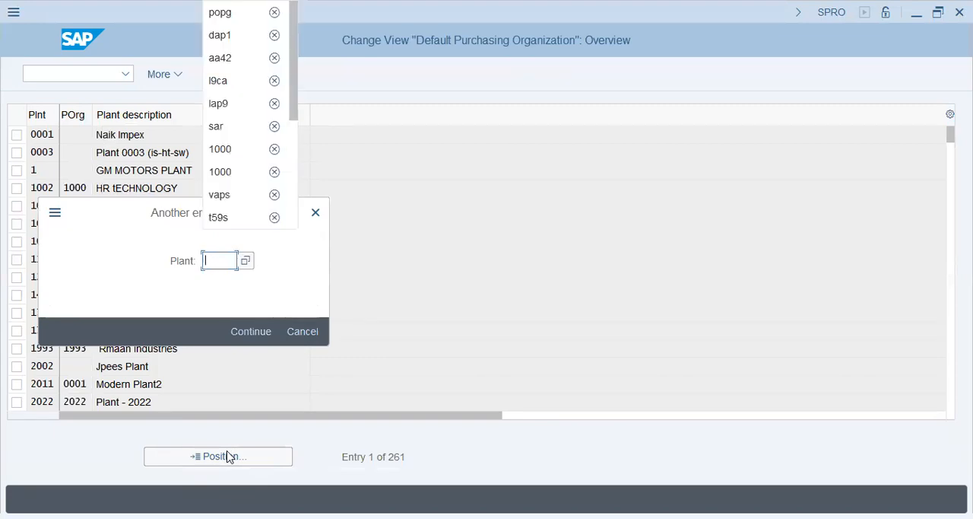
text(popg)
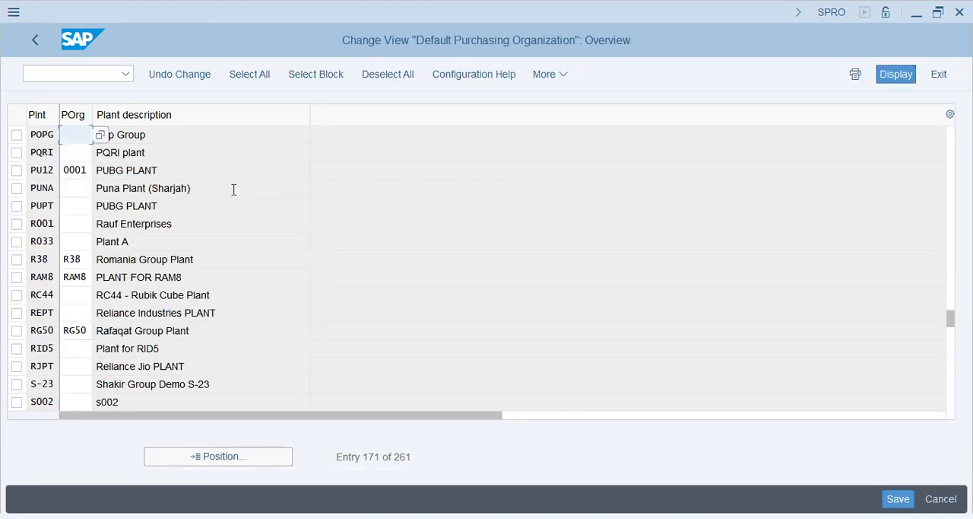
key(Return)
- Set POPG as the standard purchasing organization of plant POPG
click(208, 129)
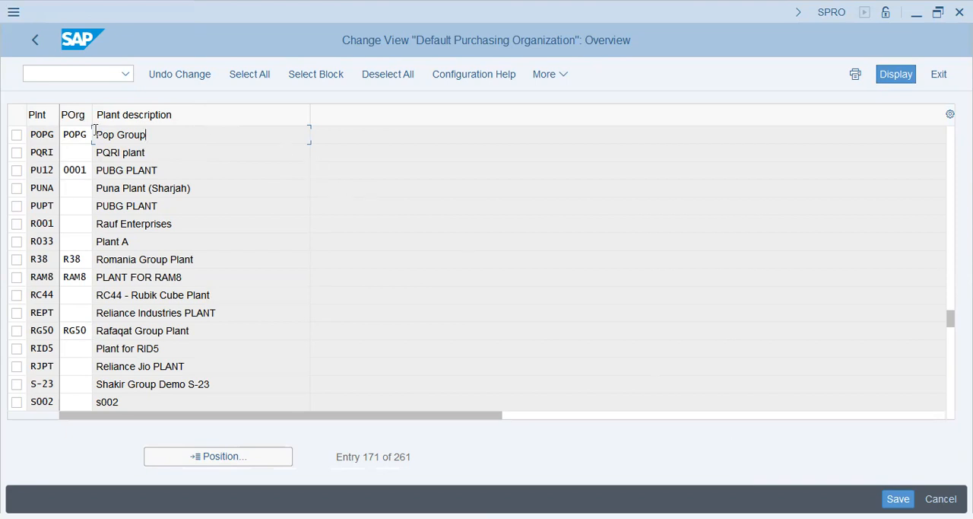
click(70, 131)
click(174, 134)
click(78, 133)
click(180, 132)
- Save the standard purchasing organization under customizing request SA2K901830 and return to the implementation guide
click(898, 498)
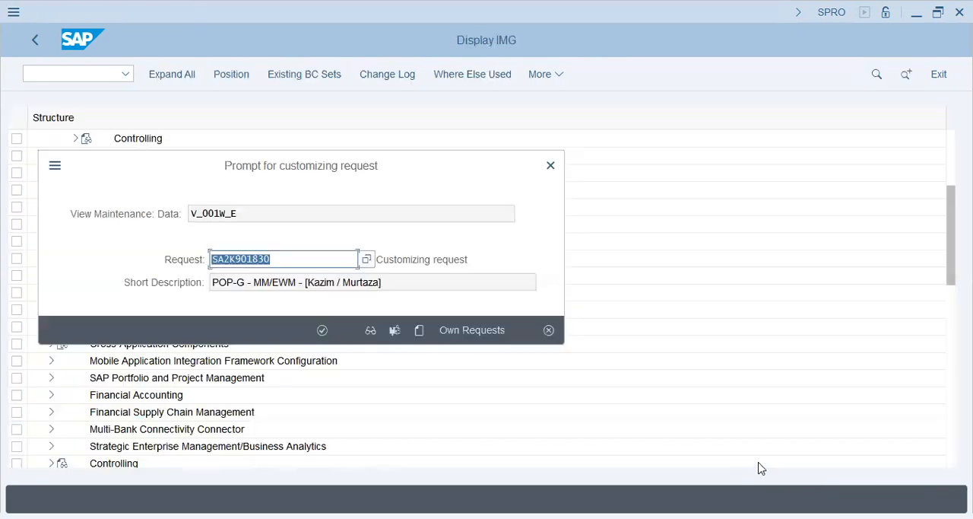
click(322, 330)
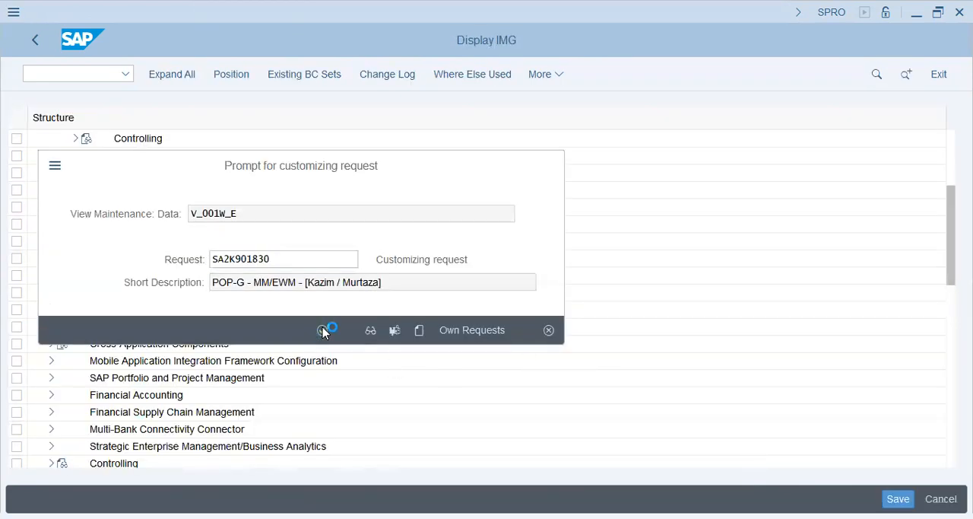
click(36, 40)
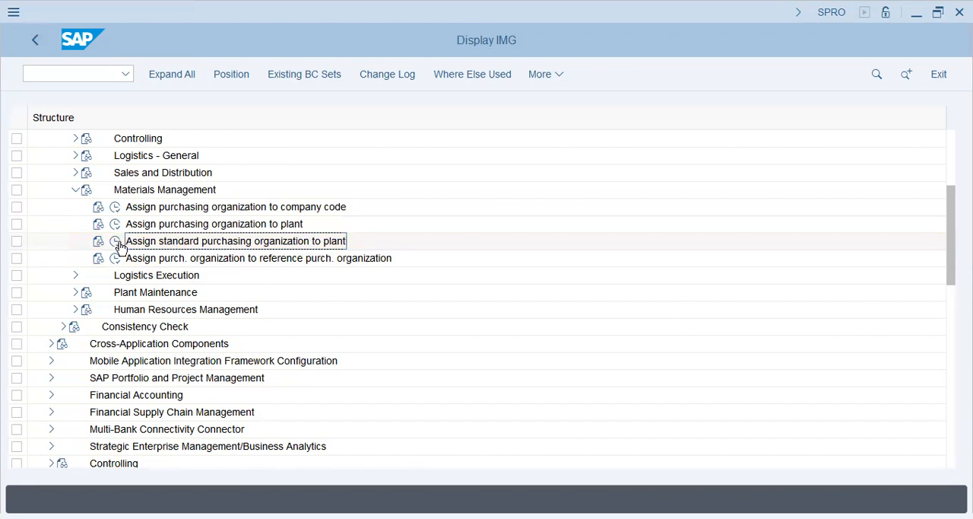
- Collapse the Materials Management assignments and the whole Assignment node under Enterprise Structure
click(75, 191)
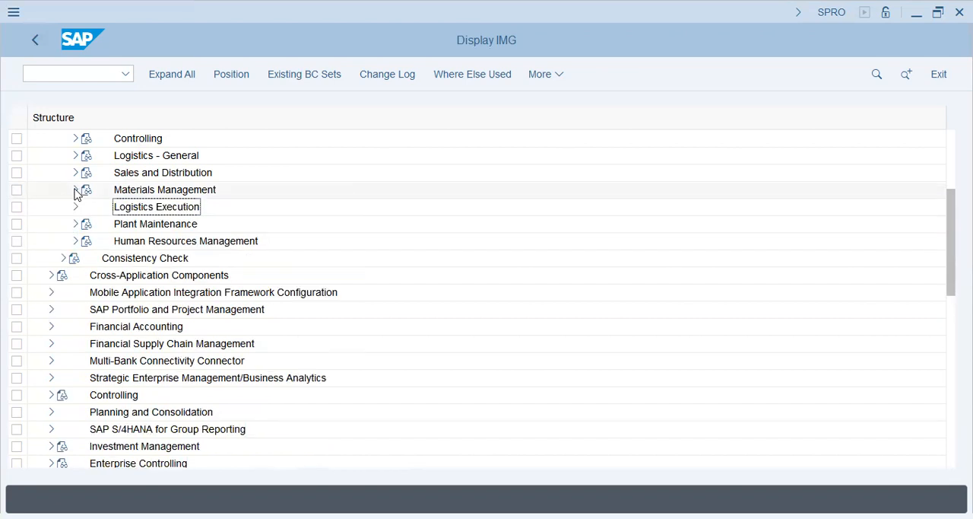
scroll(79, 210, up, 5)
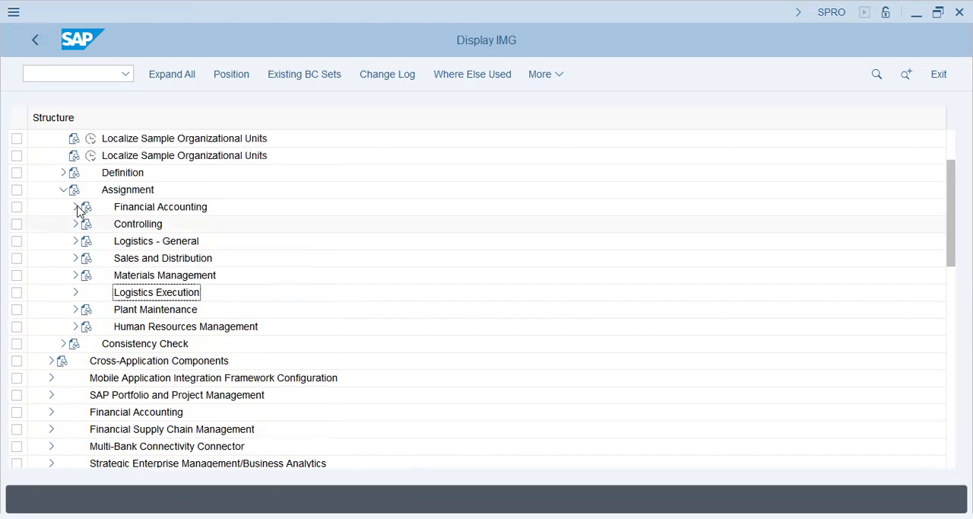
click(63, 190)
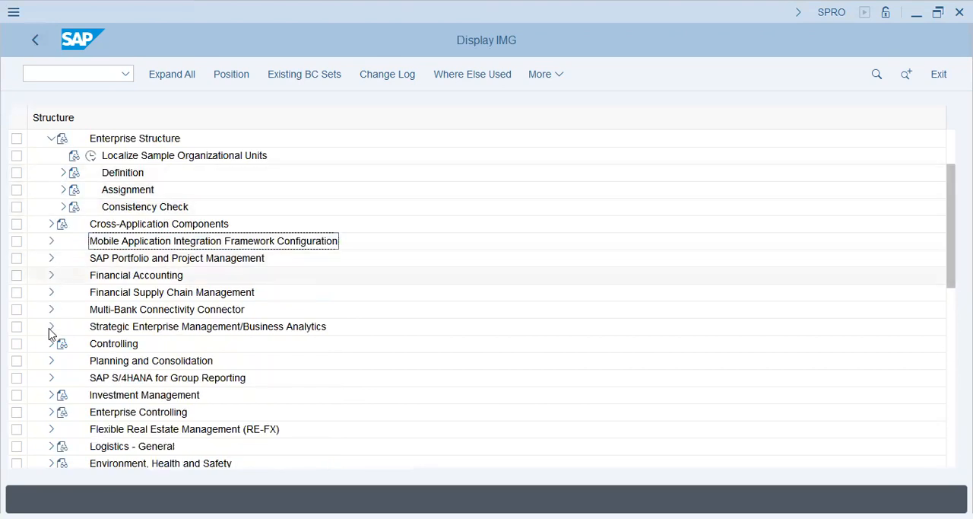
- Expand the main Logistics - General node, select Material Master, and go back up to the Enterprise Structure nodes
scroll(45, 380, down, 4)
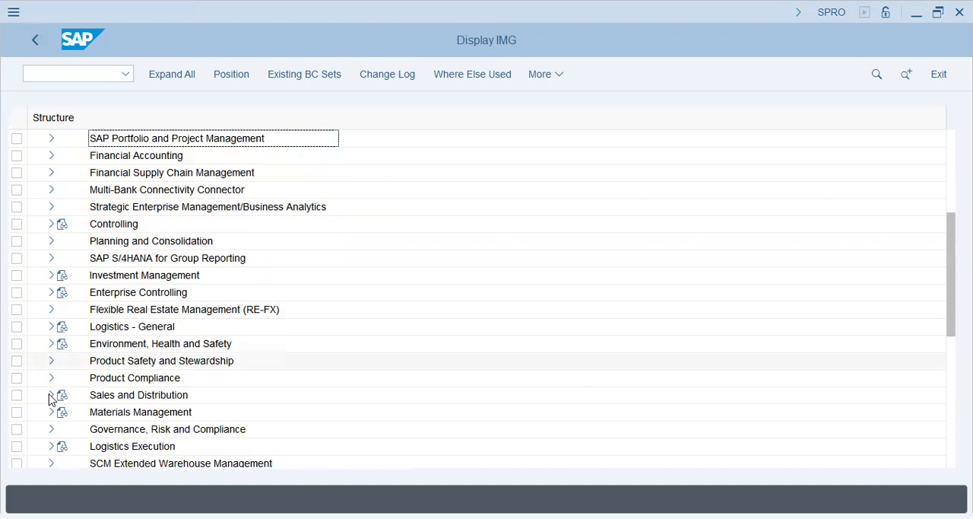
click(49, 310)
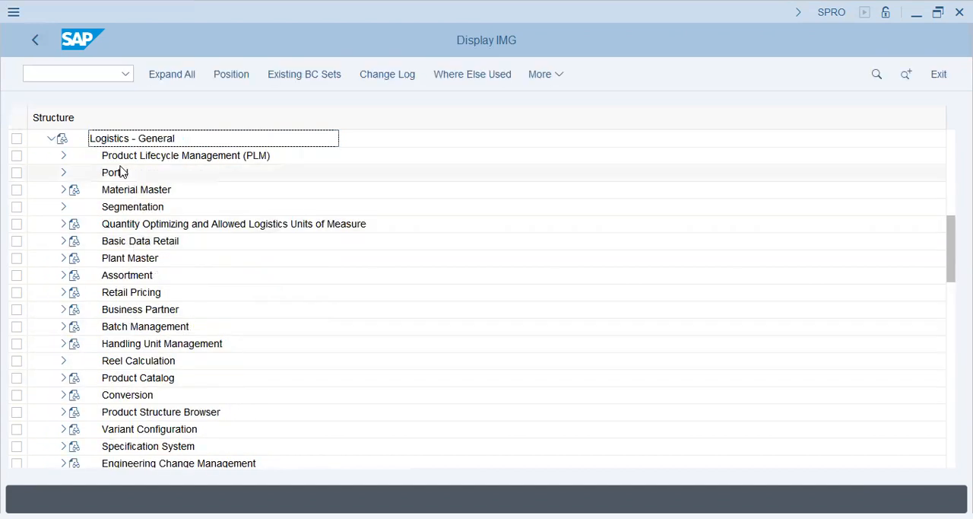
click(131, 190)
scroll(259, 218, up, 5)
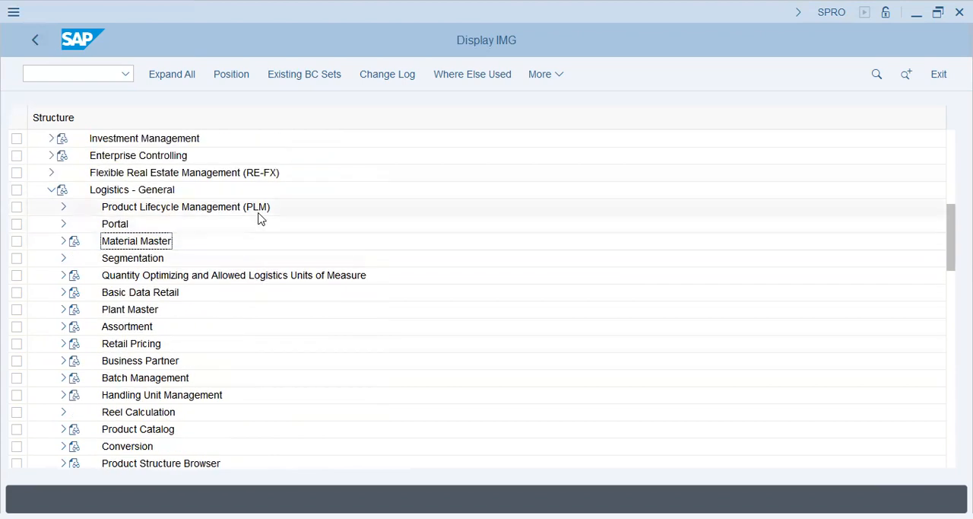
scroll(259, 218, up, 3)
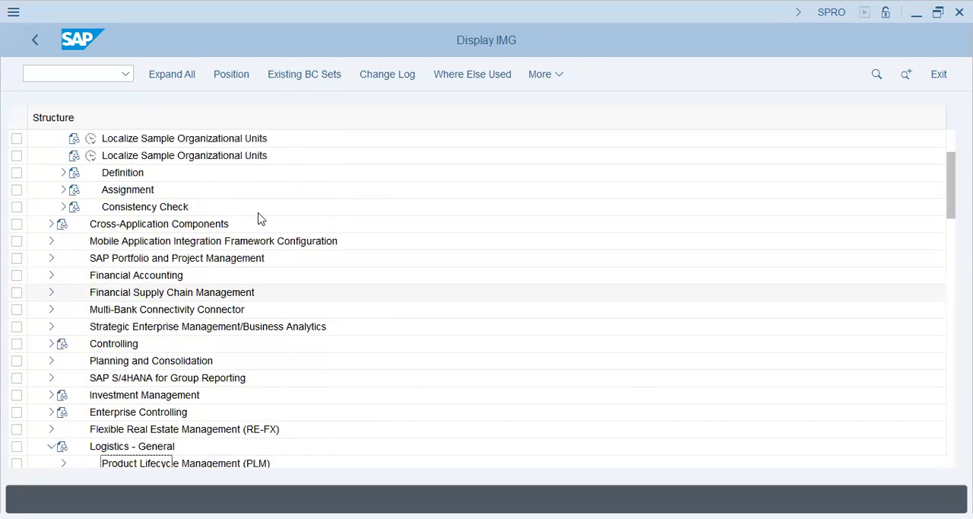
- Expand the Material Master node under Logistics - General and select its Basic Settings entry
click(106, 224)
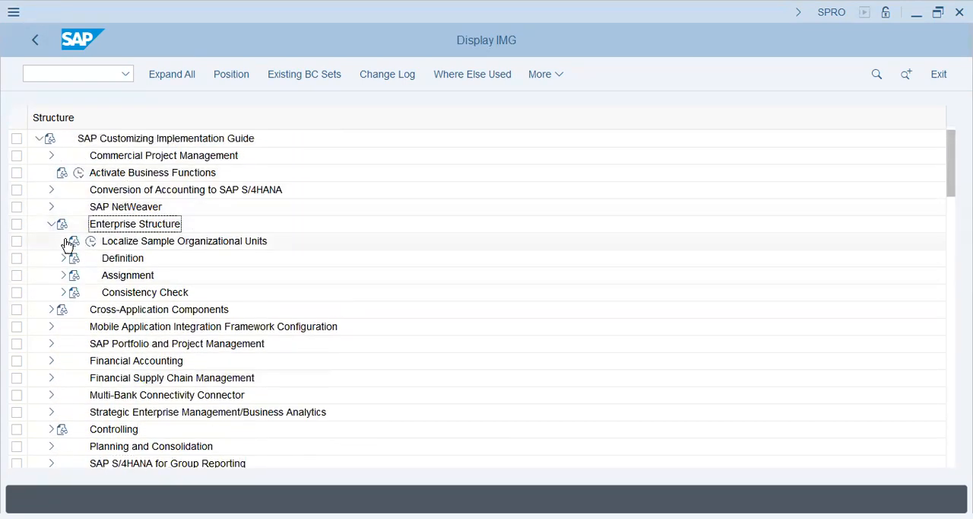
scroll(48, 272, down, 5)
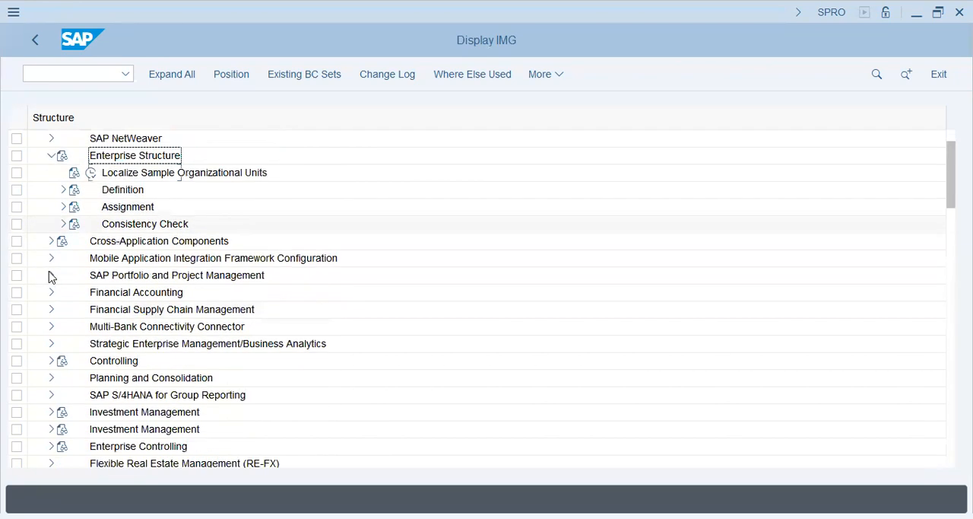
scroll(49, 277, down, 5)
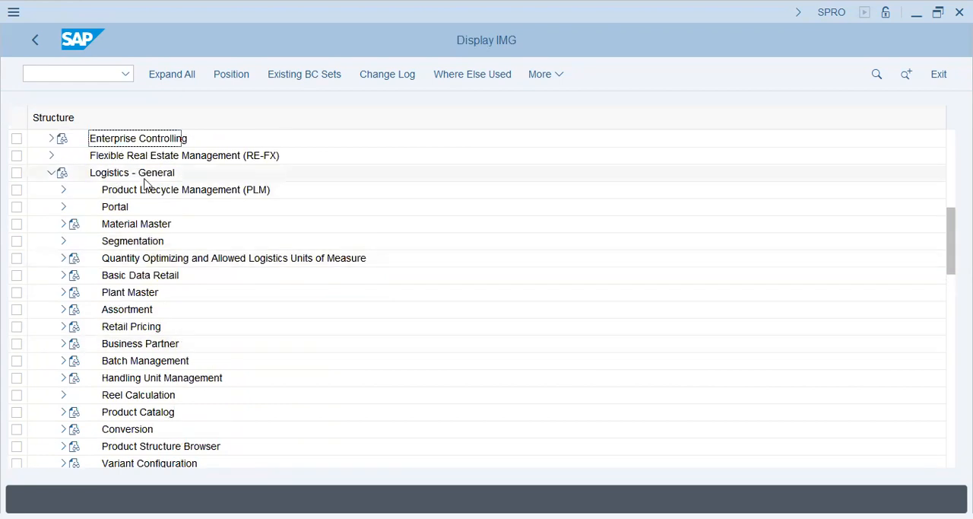
click(135, 225)
click(63, 224)
click(151, 296)
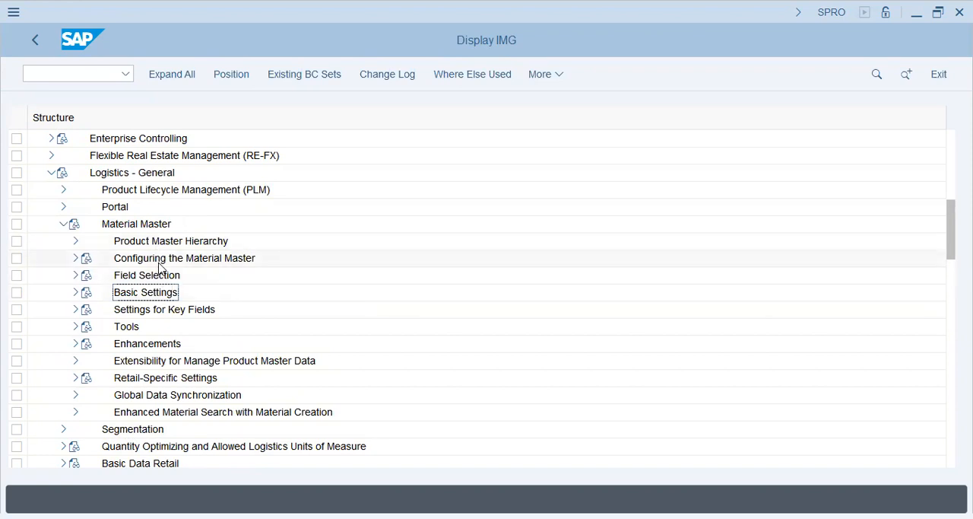
- Look through the activities under Configuring the Material Master and collapse that node again
click(131, 173)
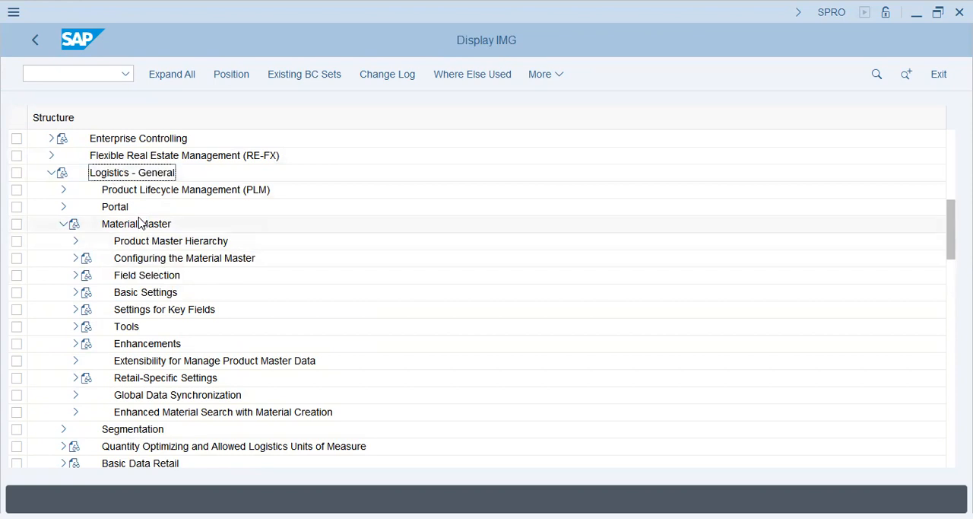
click(133, 257)
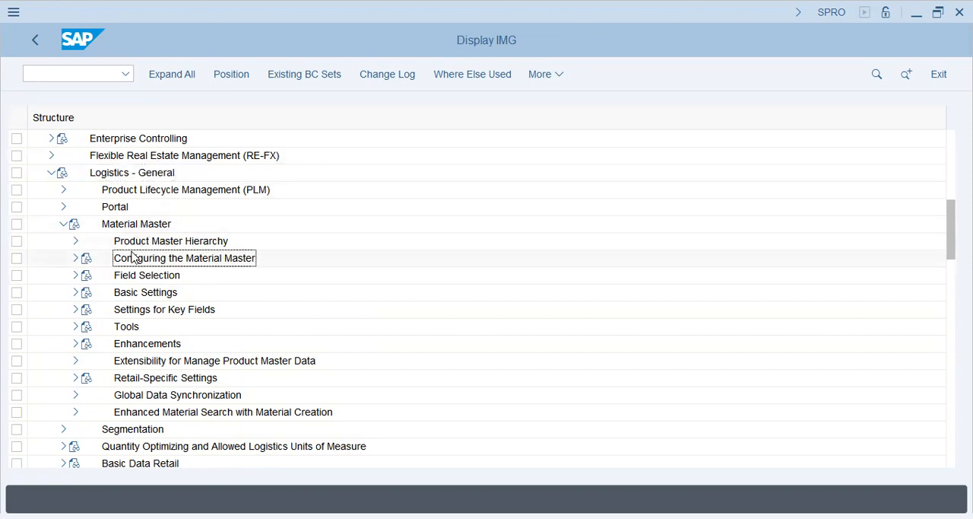
click(76, 258)
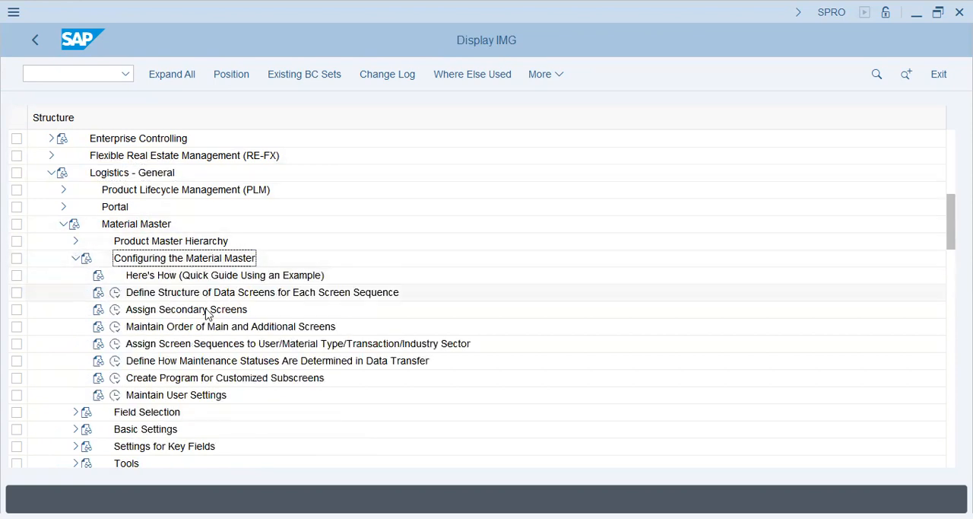
click(199, 395)
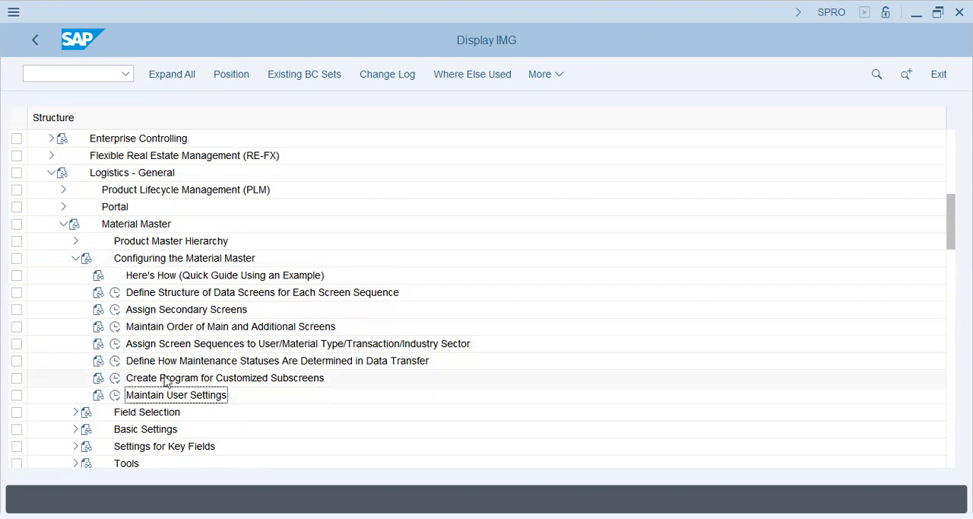
click(76, 258)
- Look through the activities under Field Selection in the Material Master node and collapse it again
click(76, 274)
click(183, 296)
click(222, 332)
click(76, 276)
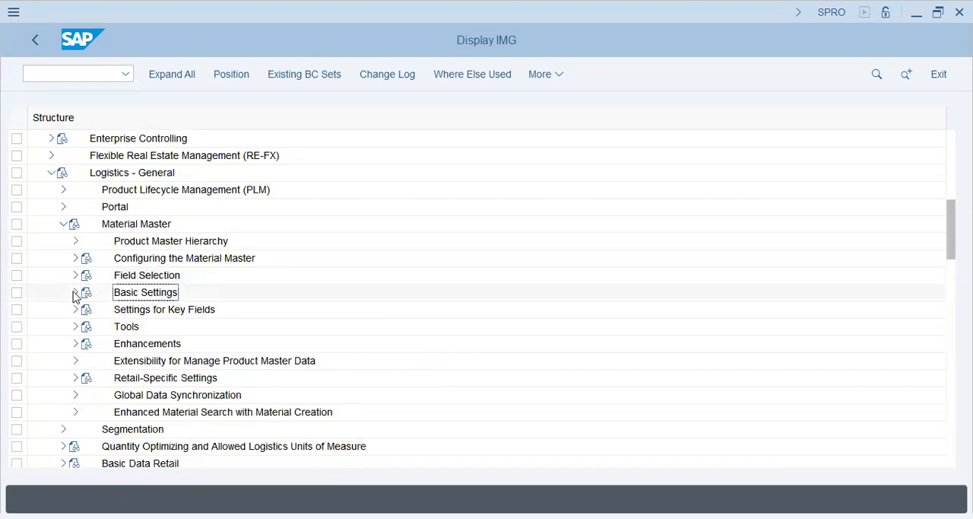
- Expand Basic Settings under Material Master and open the Make Global Settings activity
click(76, 293)
click(152, 327)
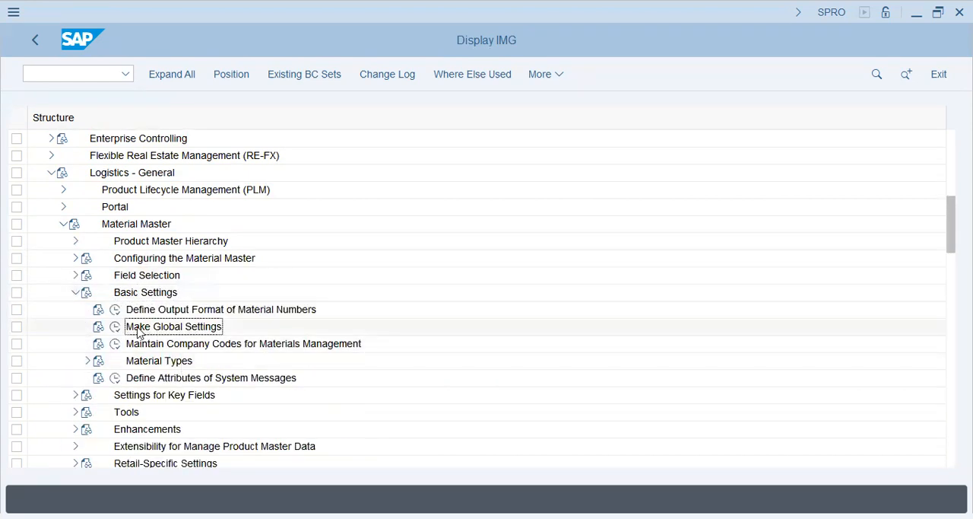
click(138, 360)
click(112, 330)
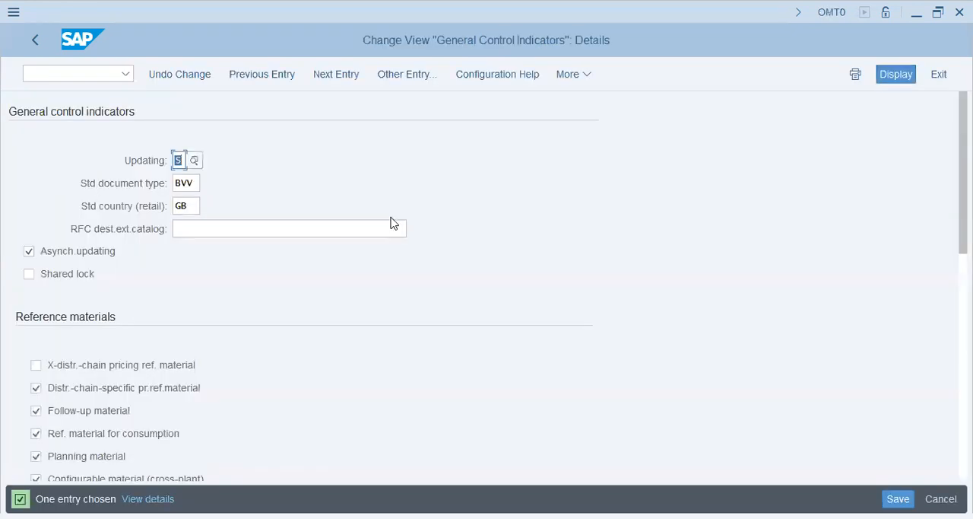
- Examine the possible values for the Updating indicator and close the list without choosing one
click(236, 230)
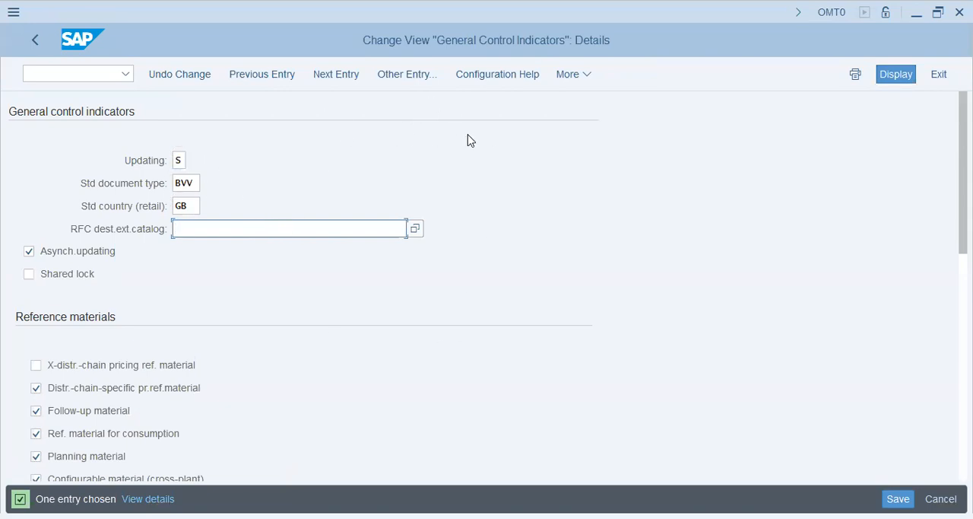
click(180, 160)
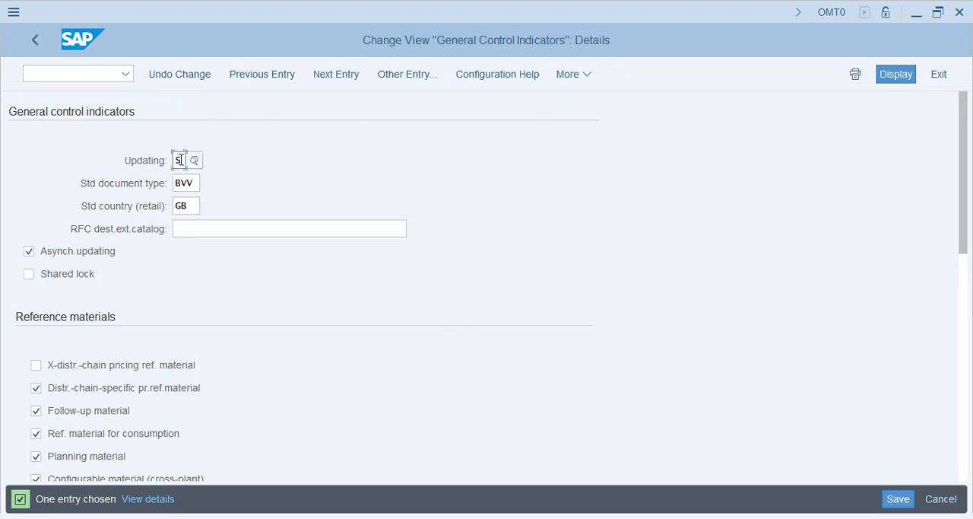
click(197, 163)
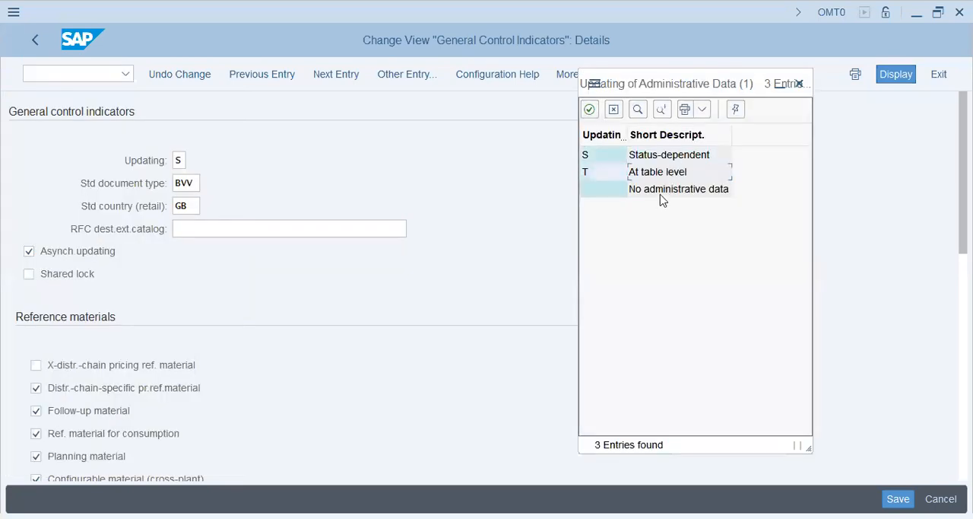
click(664, 197)
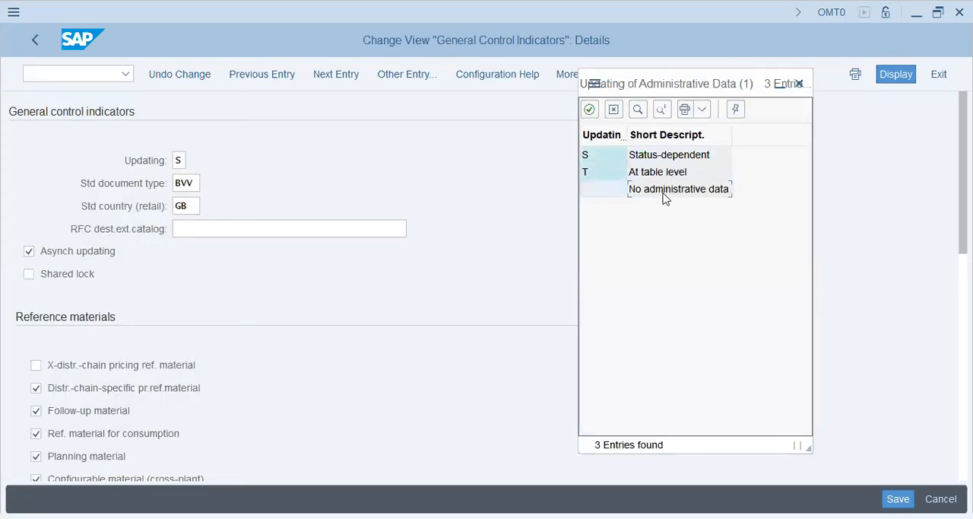
click(651, 161)
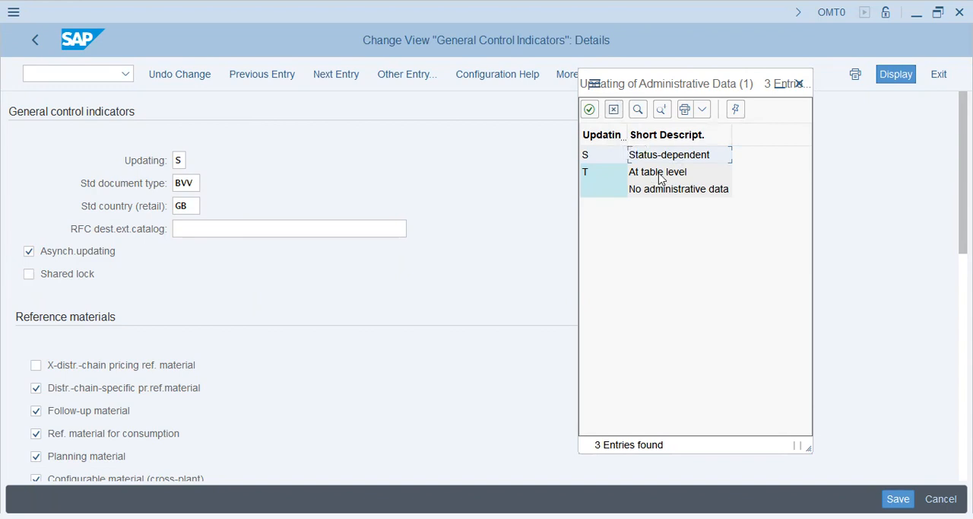
click(614, 109)
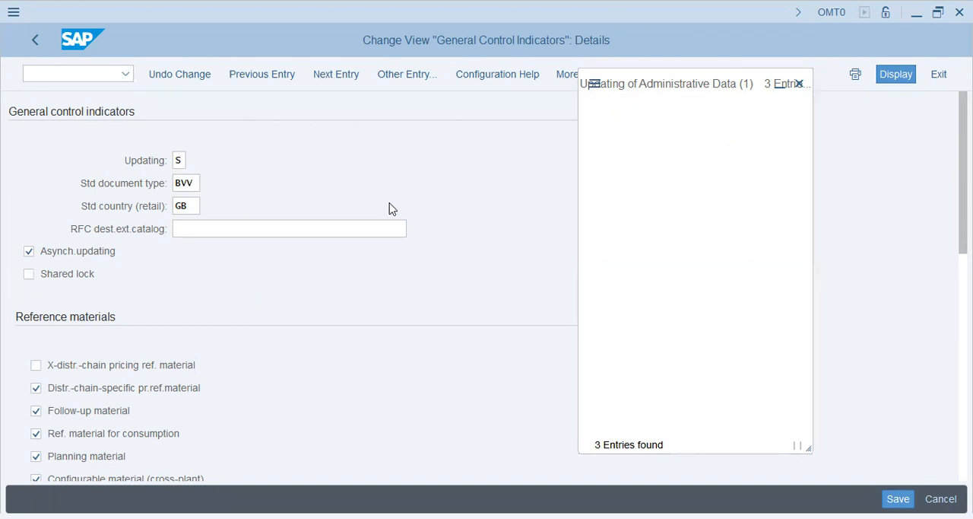
- Open the possible values for the standard document type and examine the BVV Contract entry, keeping the form's fields in view
click(195, 182)
click(118, 184)
click(190, 179)
click(206, 183)
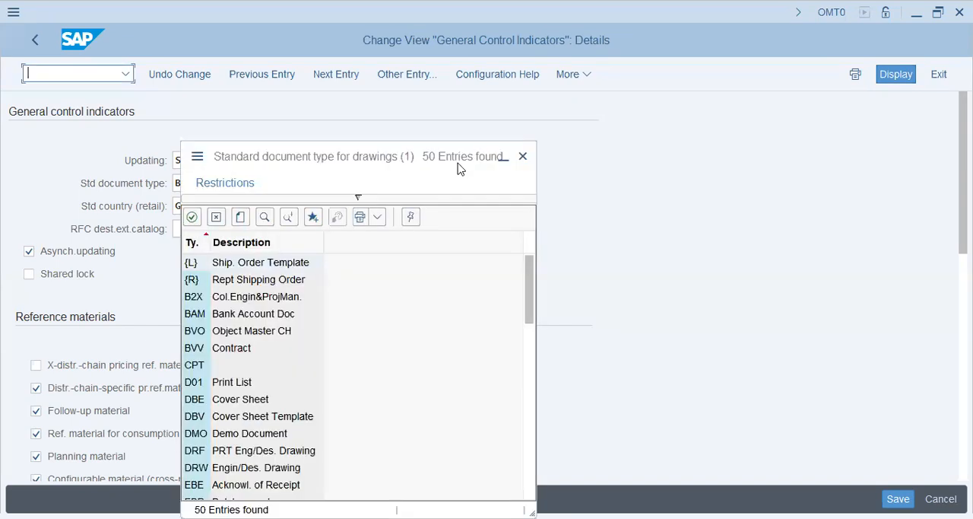
drag(411, 164, 735, 98)
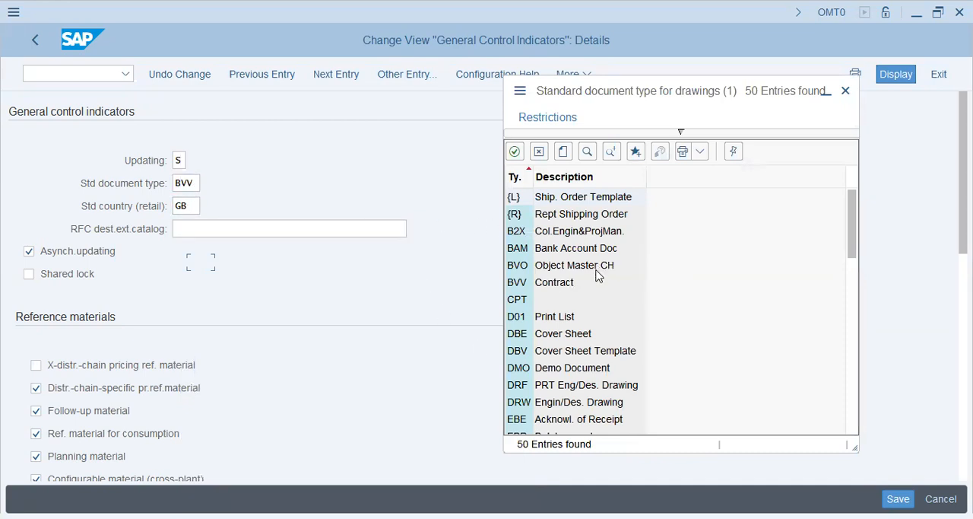
click(560, 286)
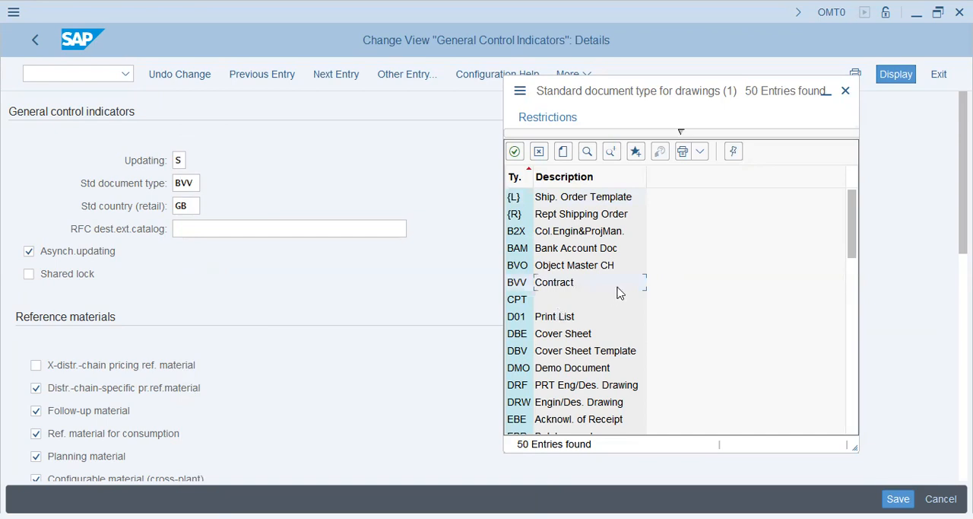
scroll(620, 292, down, 3)
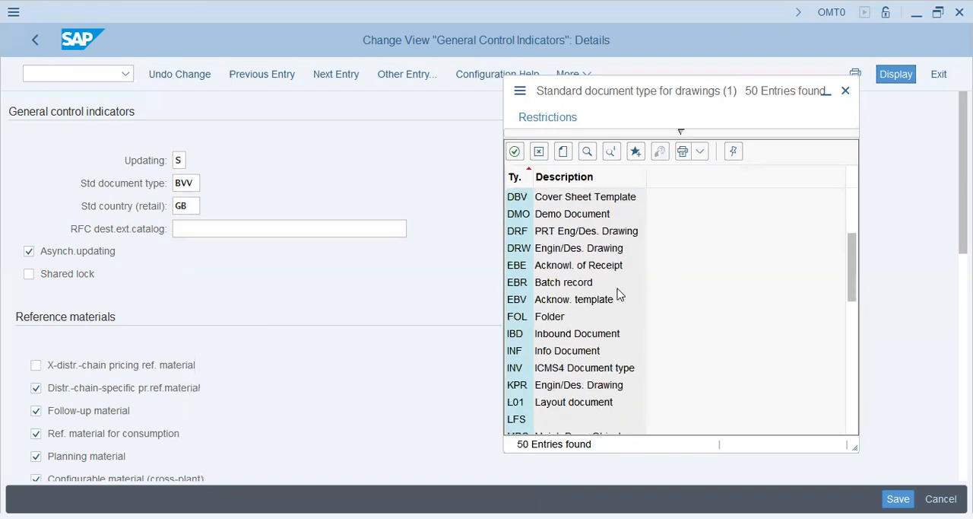
click(185, 211)
click(191, 182)
scroll(582, 346, up, 3)
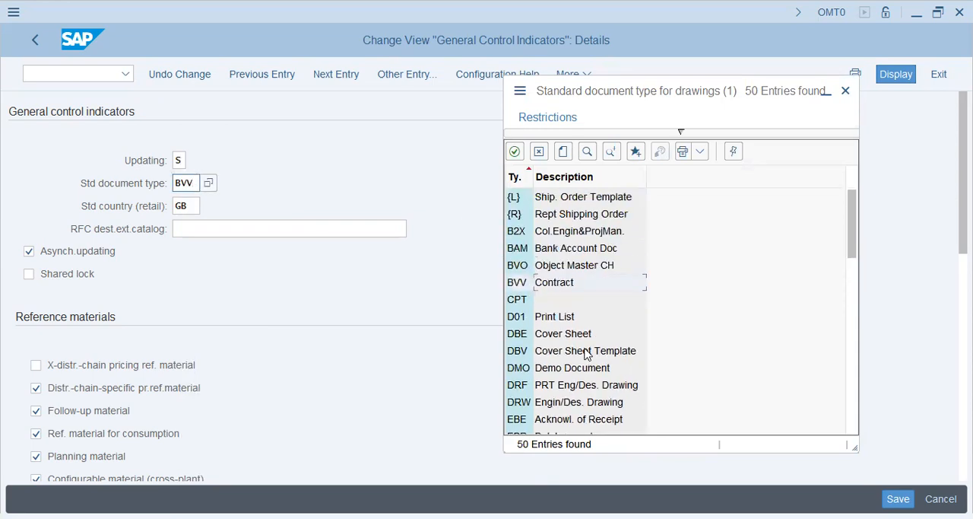
double_click(578, 282)
- Browse the remaining standard document types for drawings and close the list without choosing one
scroll(587, 296, down, 4)
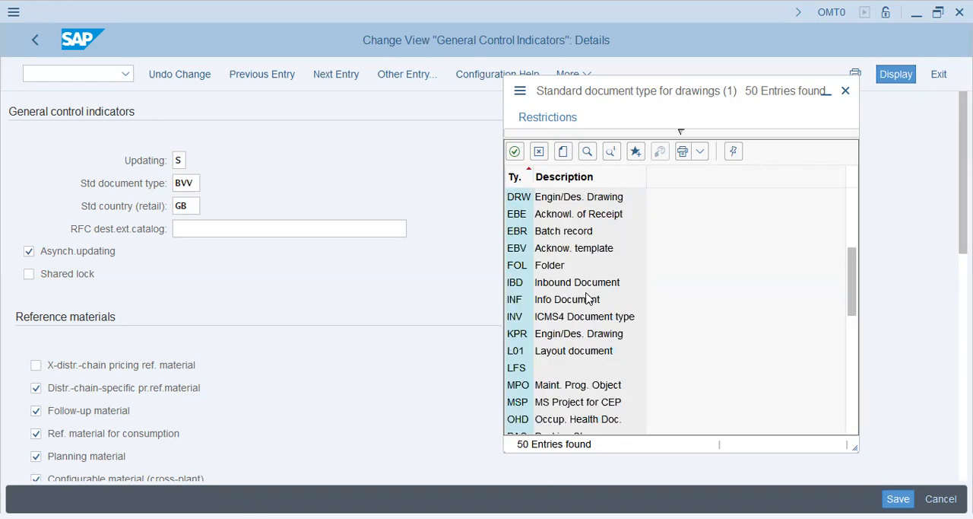
scroll(587, 296, down, 4)
scroll(587, 301, down, 4)
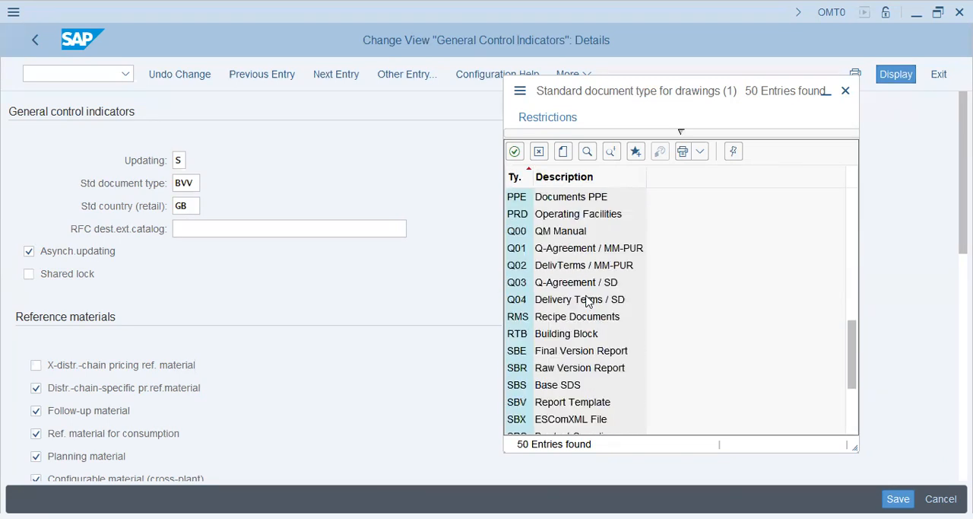
scroll(578, 301, up, 12)
scroll(578, 301, up, 1)
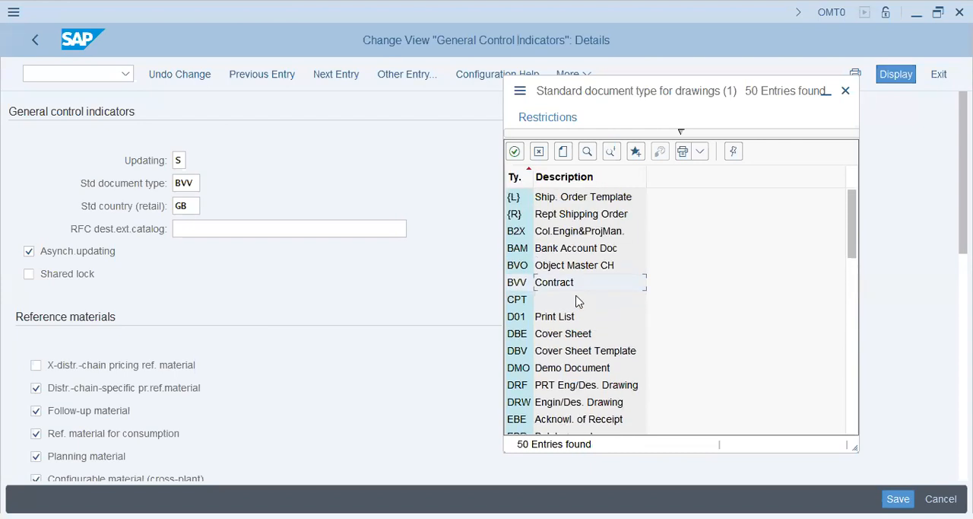
scroll(577, 301, down, 6)
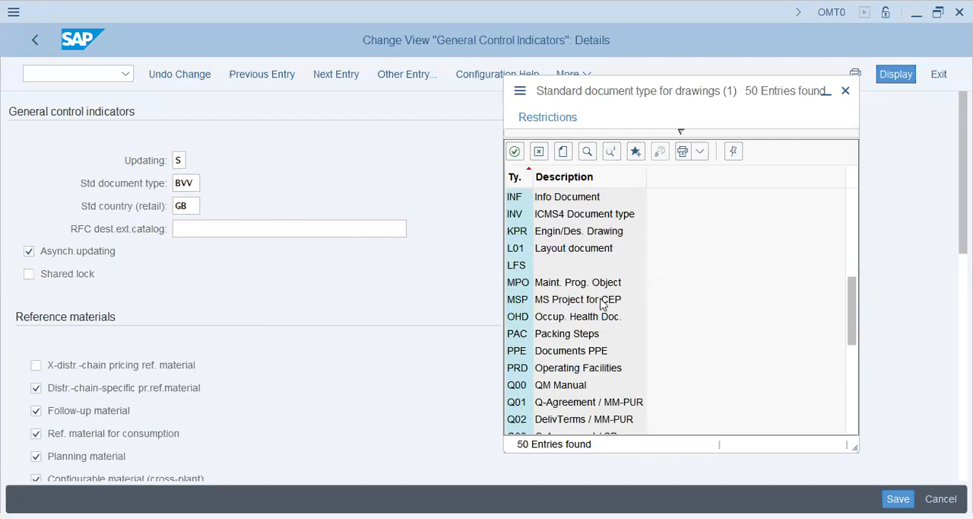
scroll(570, 327, down, 4)
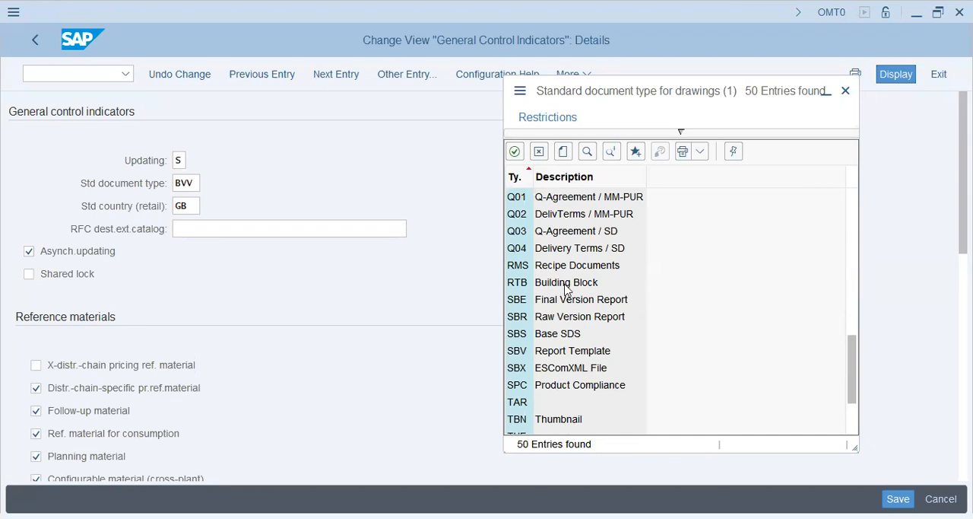
scroll(565, 289, down, 2)
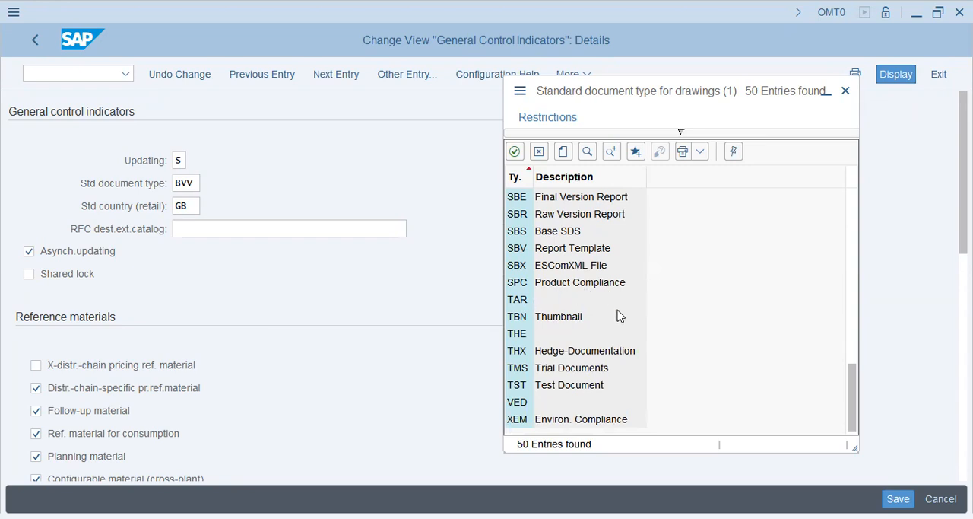
scroll(618, 315, up, 5)
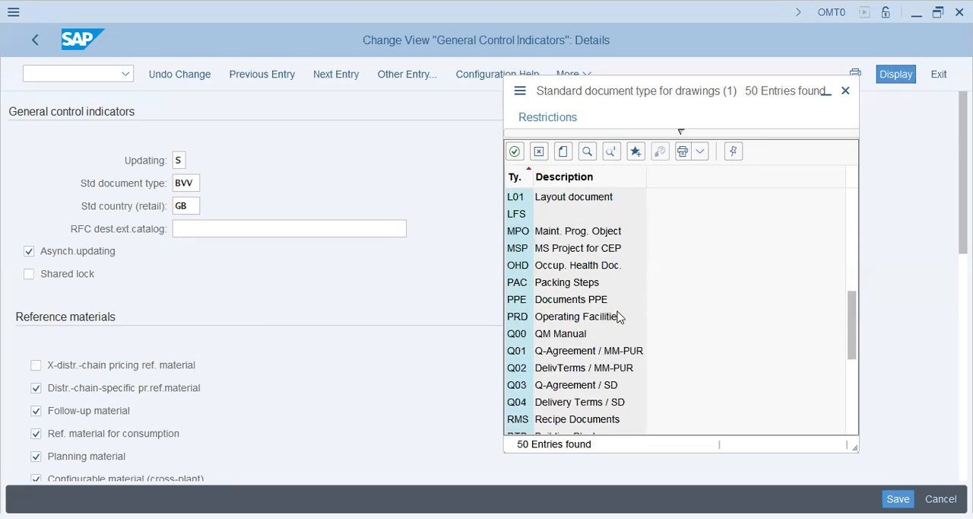
scroll(618, 316, up, 3)
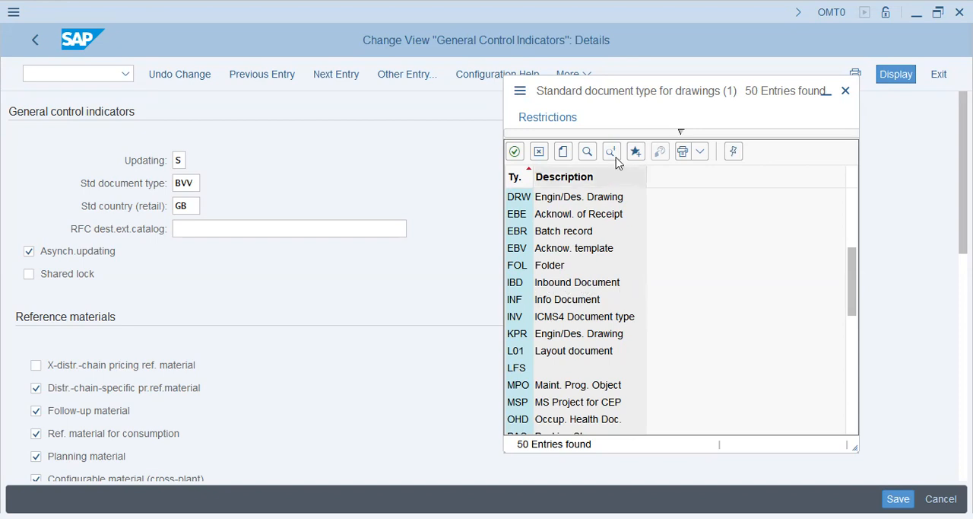
click(539, 152)
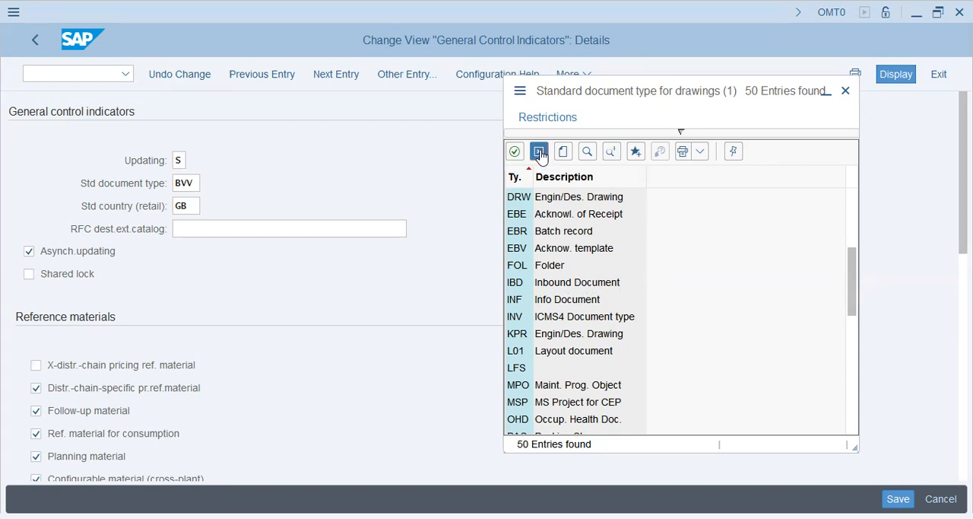
- Examine the RFC destination, asynchronous updating and shared lock indicators and the reference material options in the general control indicators
click(191, 228)
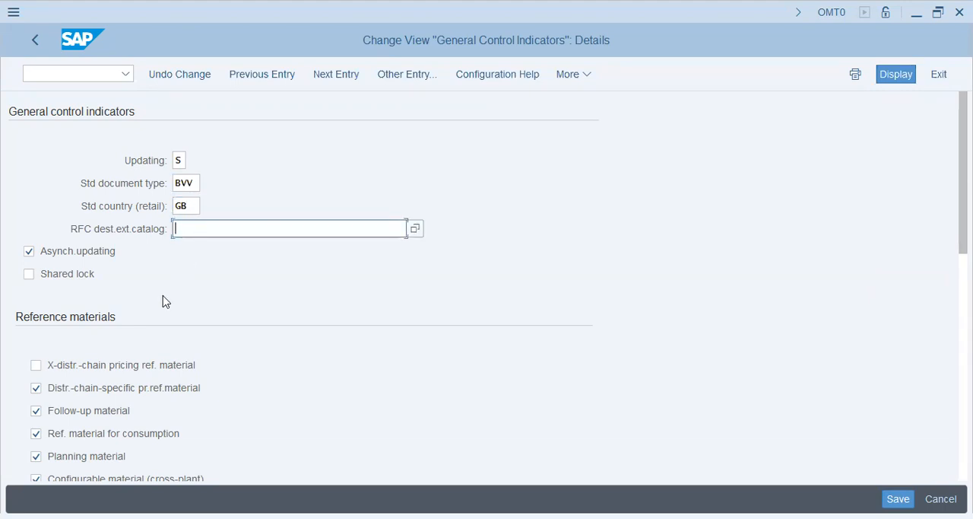
scroll(163, 301, down, 3)
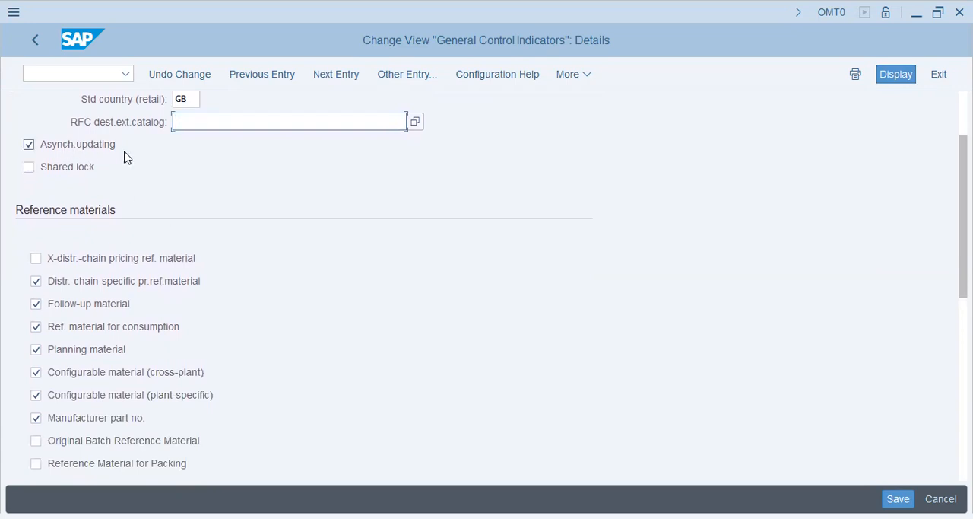
scroll(167, 265, up, 2)
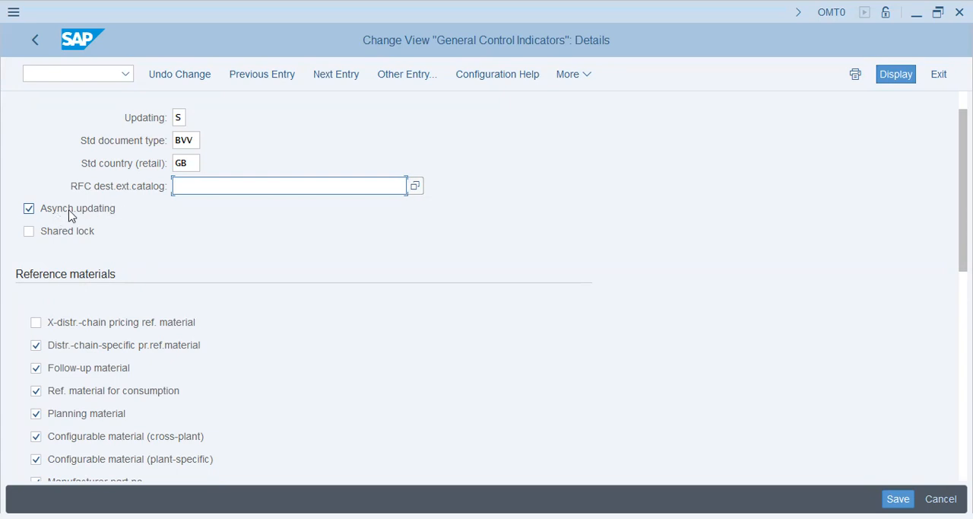
scroll(96, 261, down, 5)
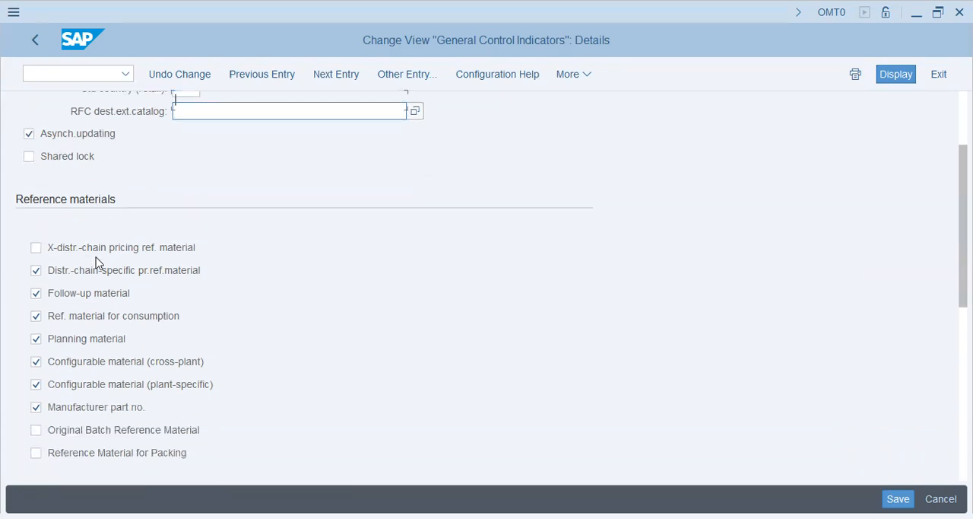
scroll(96, 260, down, 10)
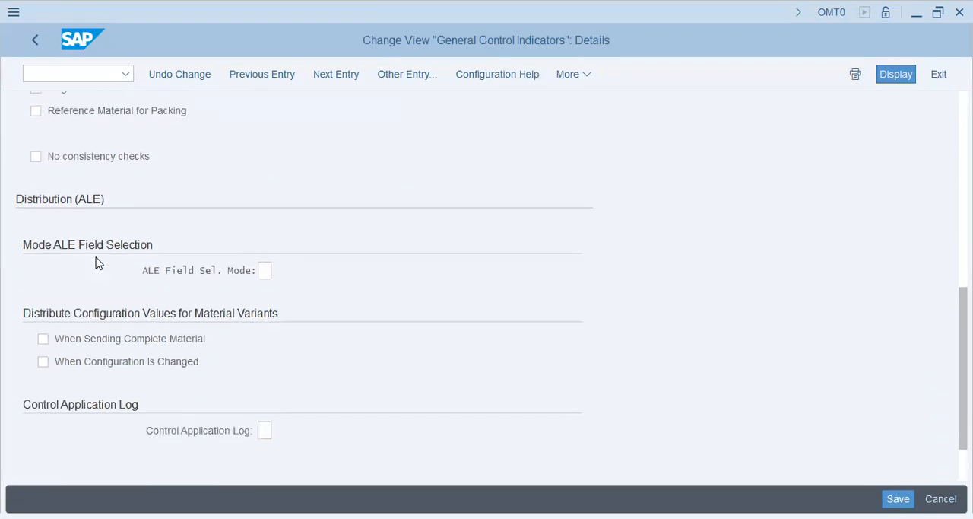
scroll(96, 261, up, 7)
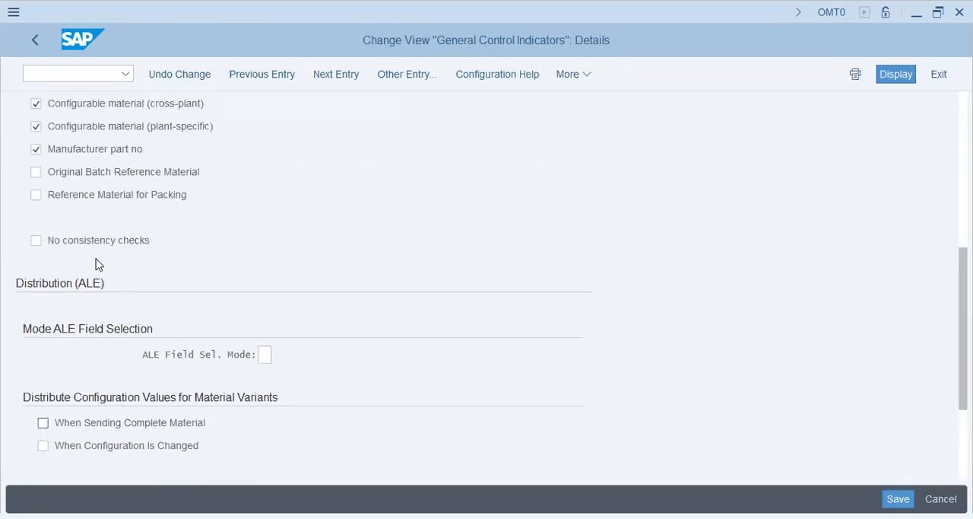
scroll(96, 261, up, 5)
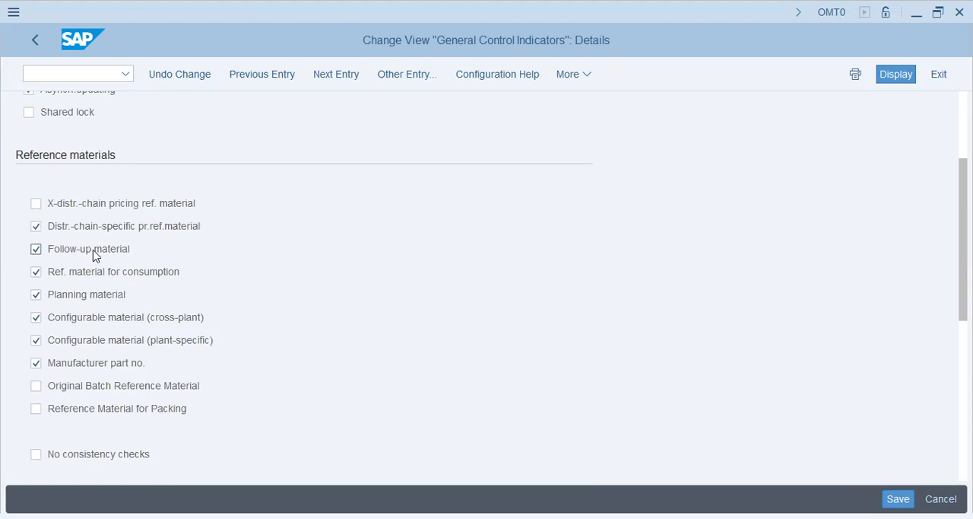
scroll(91, 251, up, 2)
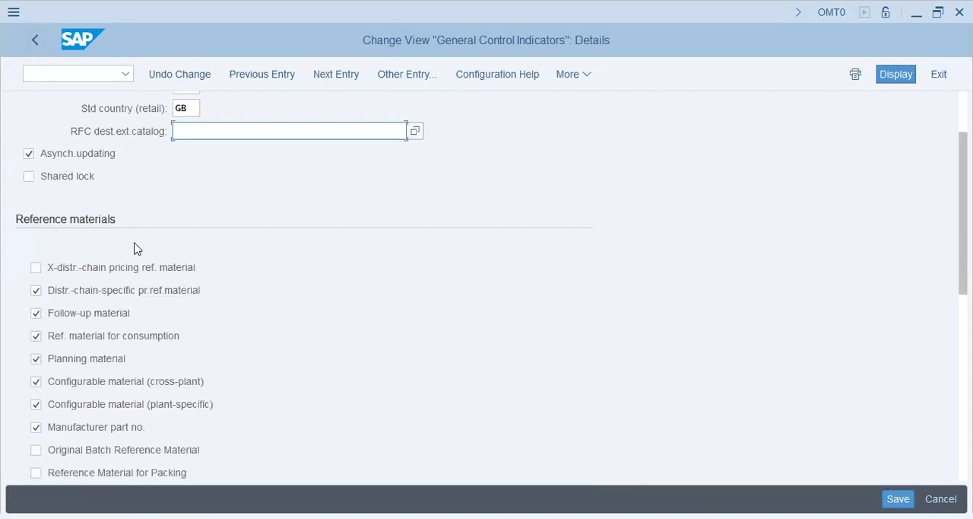
scroll(134, 249, down, 2)
scroll(135, 250, up, 1)
scroll(137, 251, down, 2)
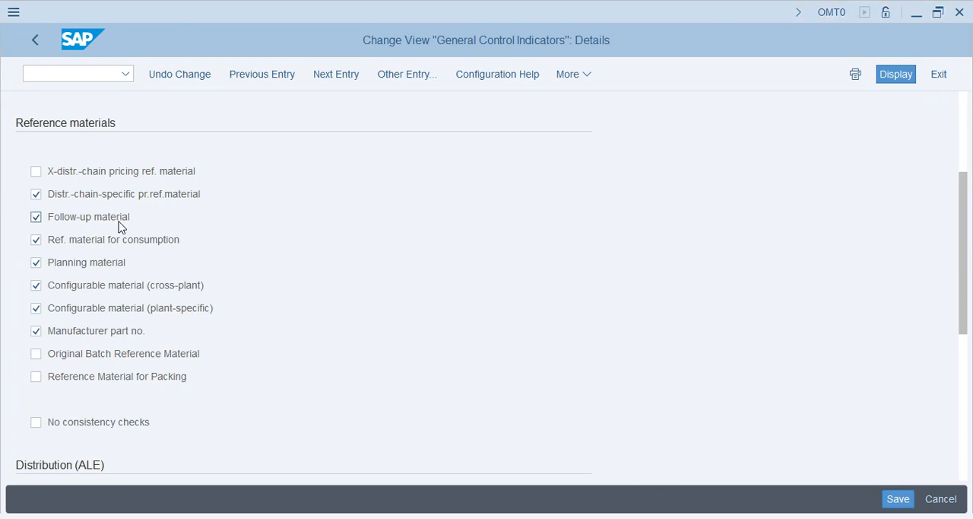
- Examine the consistency check, ALE distribution, application log and administration data update settings, and leave the global settings without changes
scroll(317, 347, down, 3)
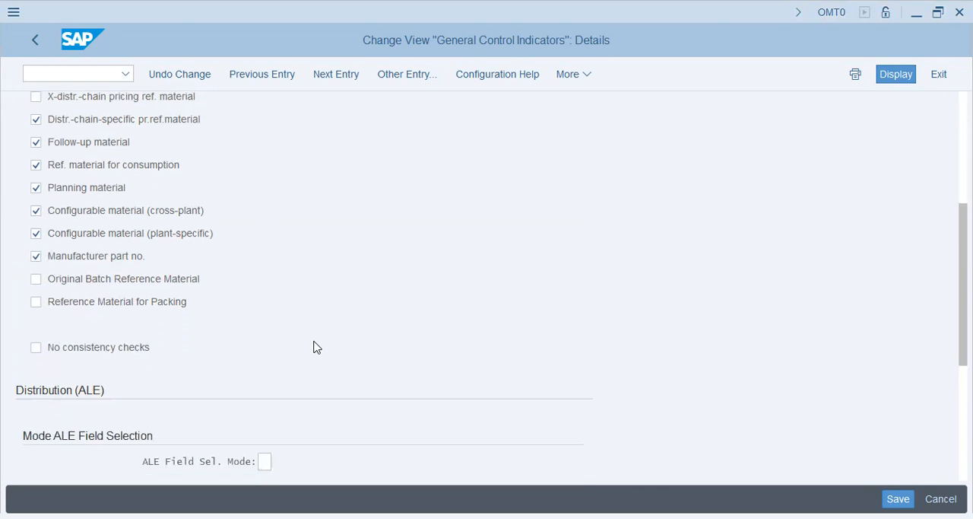
scroll(321, 348, down, 3)
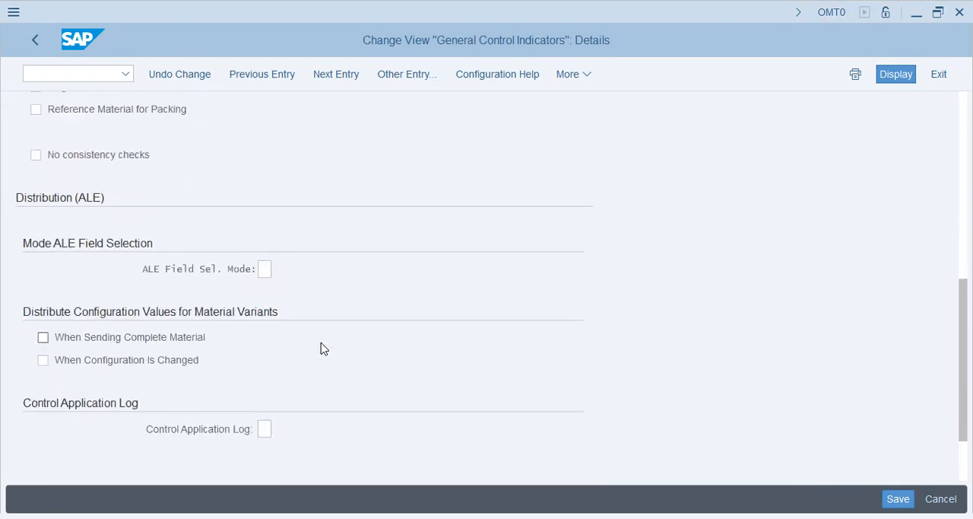
scroll(320, 352, up, 5)
scroll(320, 355, up, 5)
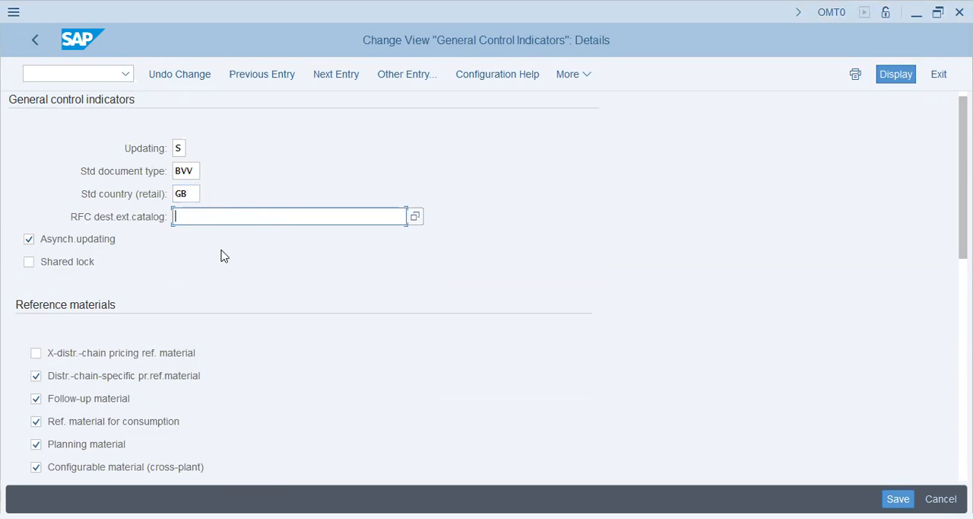
scroll(230, 274, down, 1)
scroll(230, 274, up, 1)
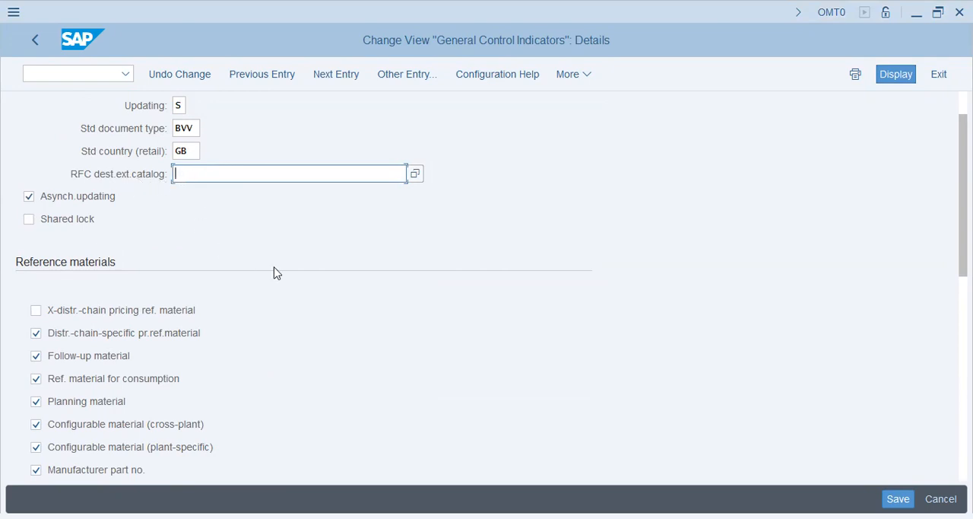
scroll(275, 276, down, 1)
scroll(276, 276, down, 4)
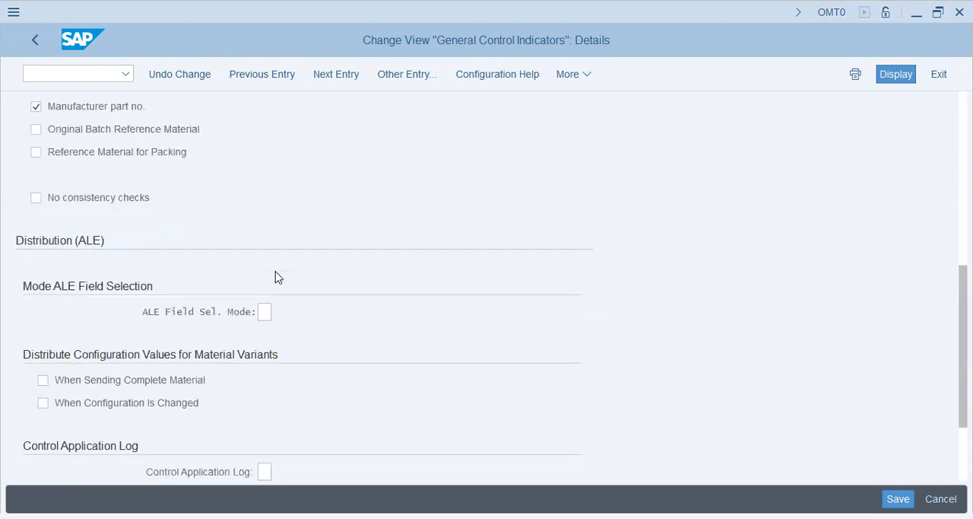
scroll(276, 277, down, 1)
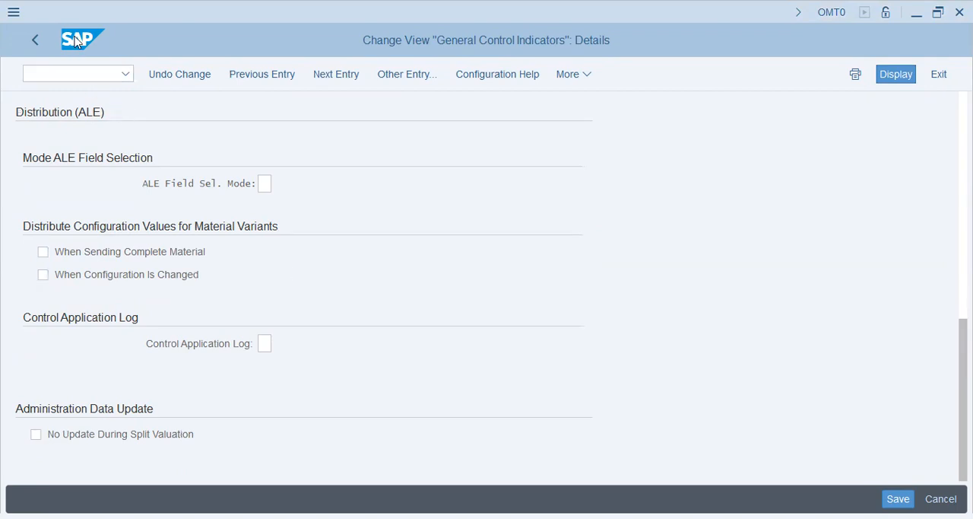
click(34, 41)
click(34, 42)
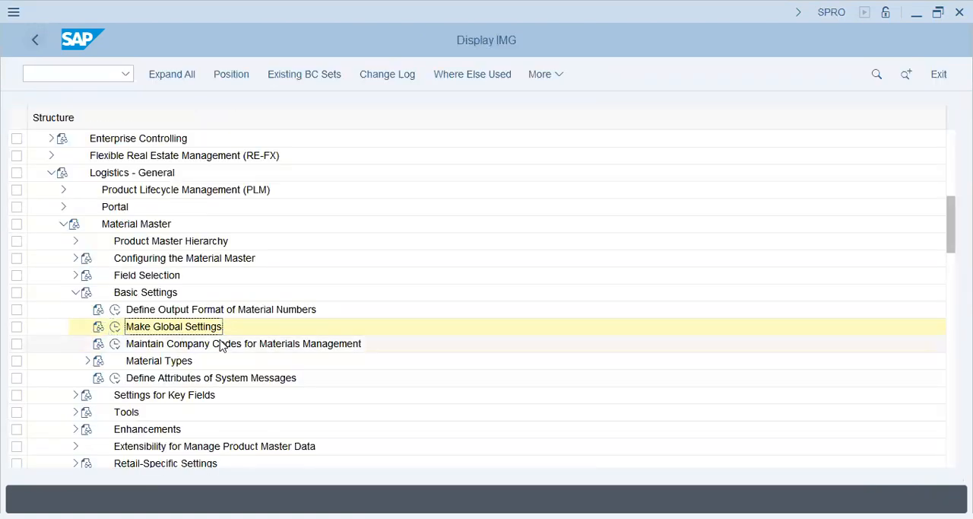
- Open the Maintain Company Codes for Materials Management activity and position the list at company code POPG
click(225, 344)
click(116, 345)
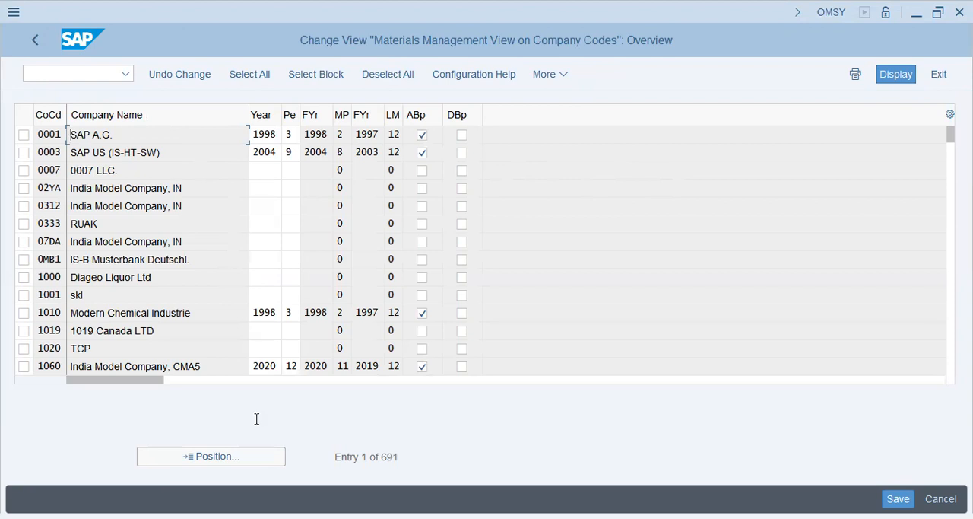
click(221, 456)
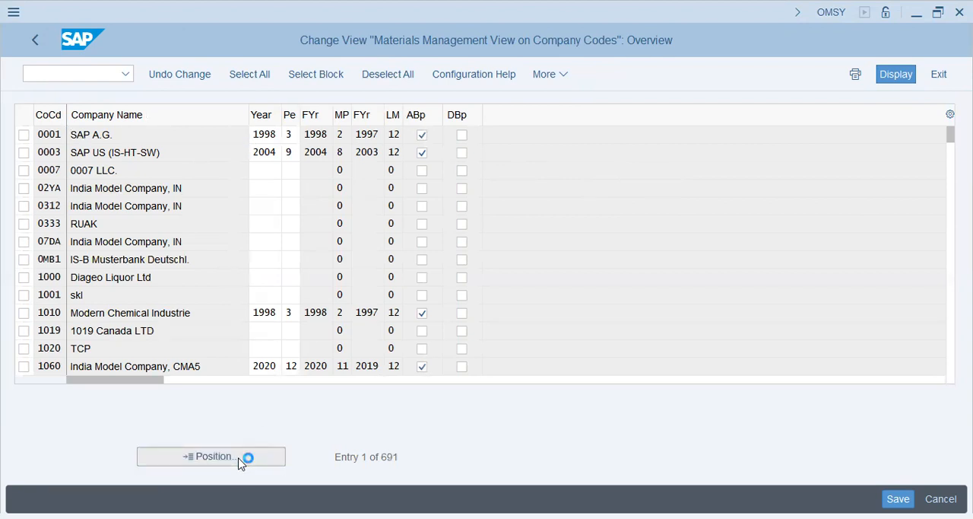
text(popg)
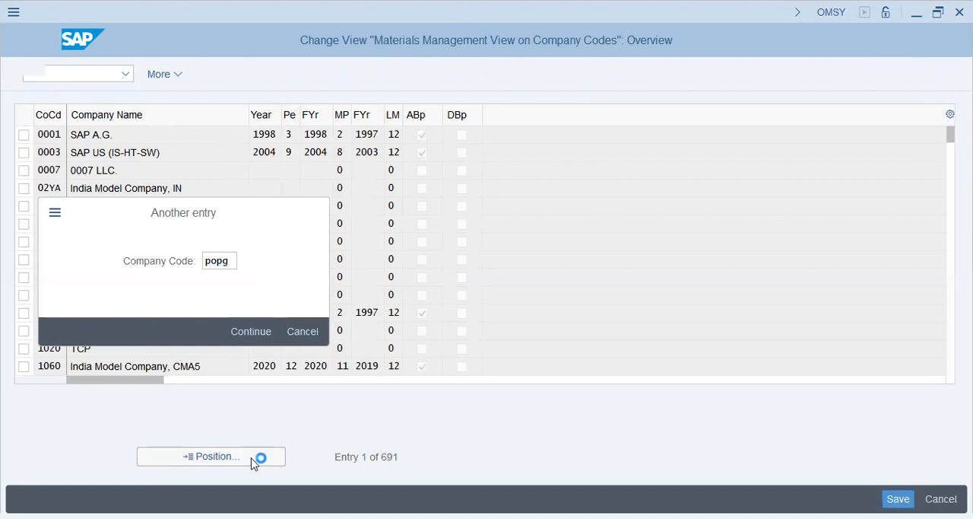
- Set the fiscal year to 2023 and the period to 12 for company code POPG
click(259, 134)
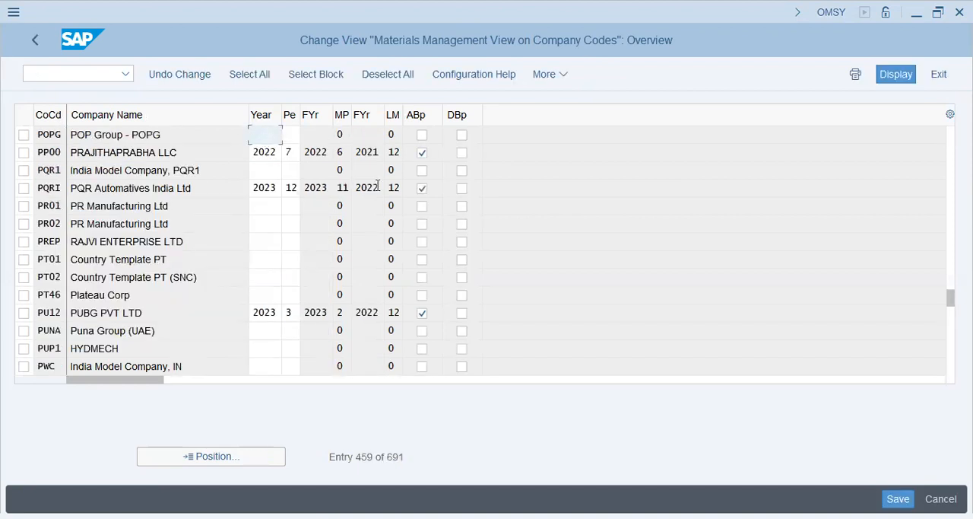
text(2023)
key(Tab)
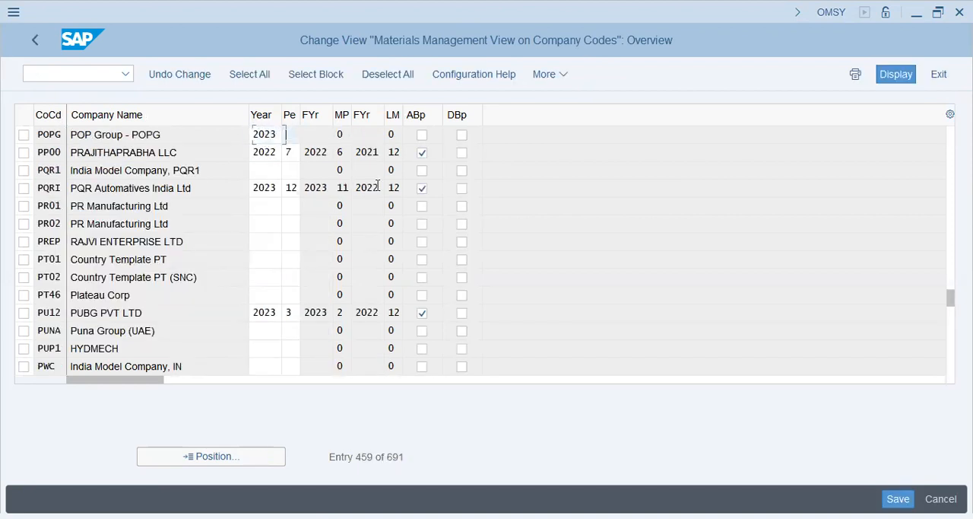
text(2)
key(Return)
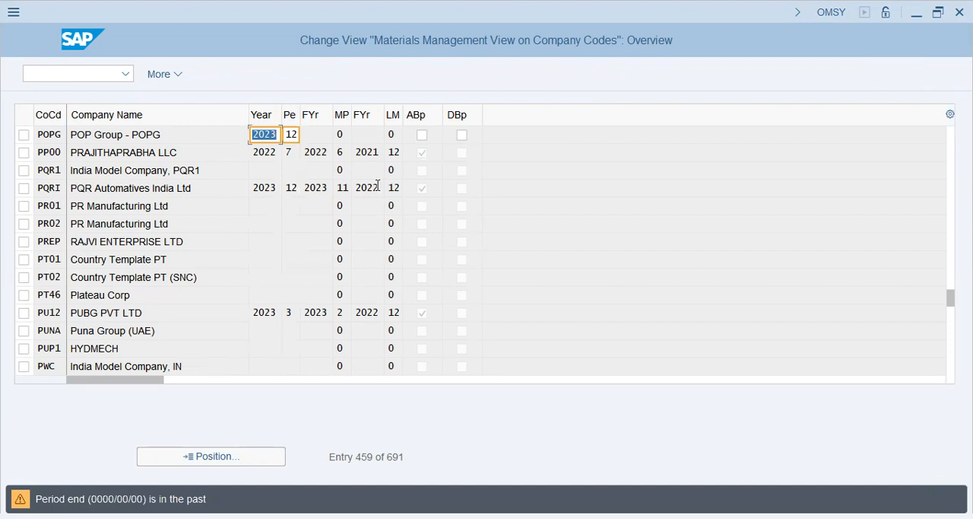
key(Return)
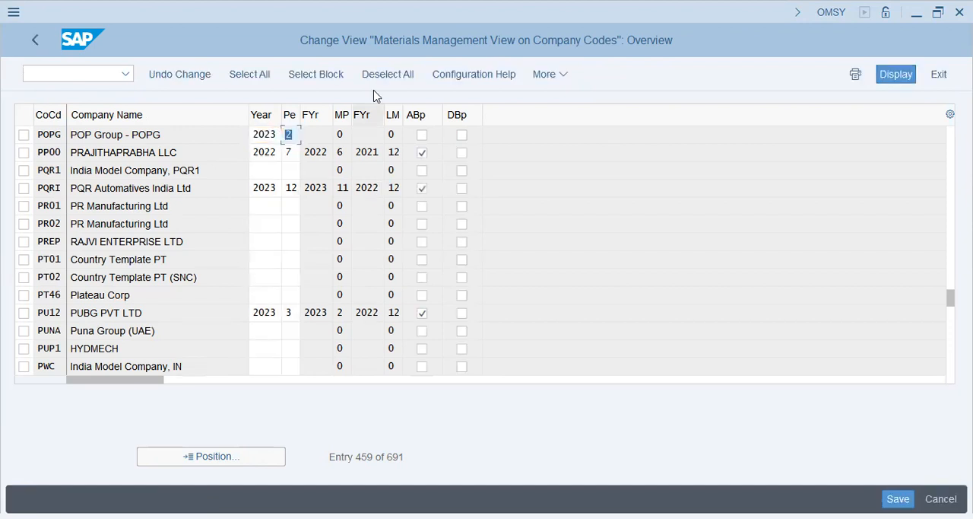
click(272, 137)
click(290, 135)
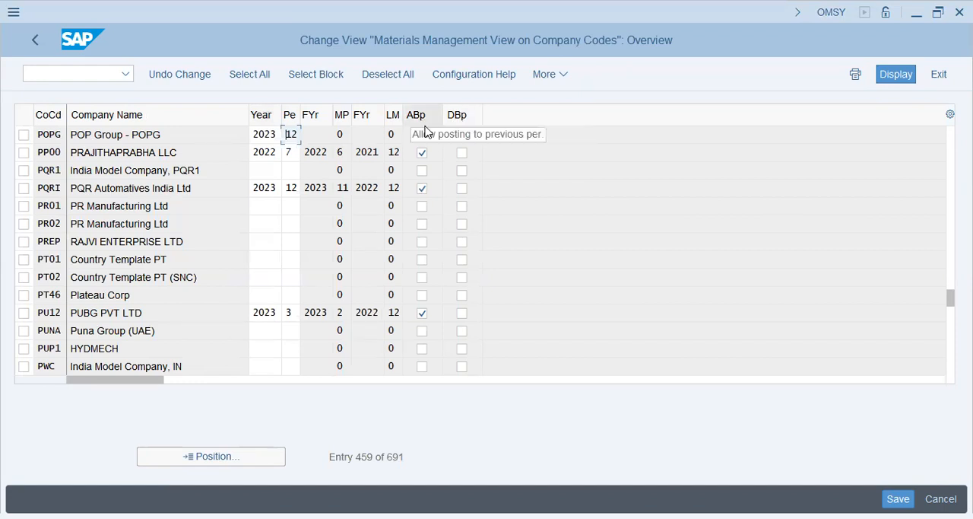
- Allow posting to the previous period for POPG, save the entry to the proposed customizing request and return to the IMG
click(422, 135)
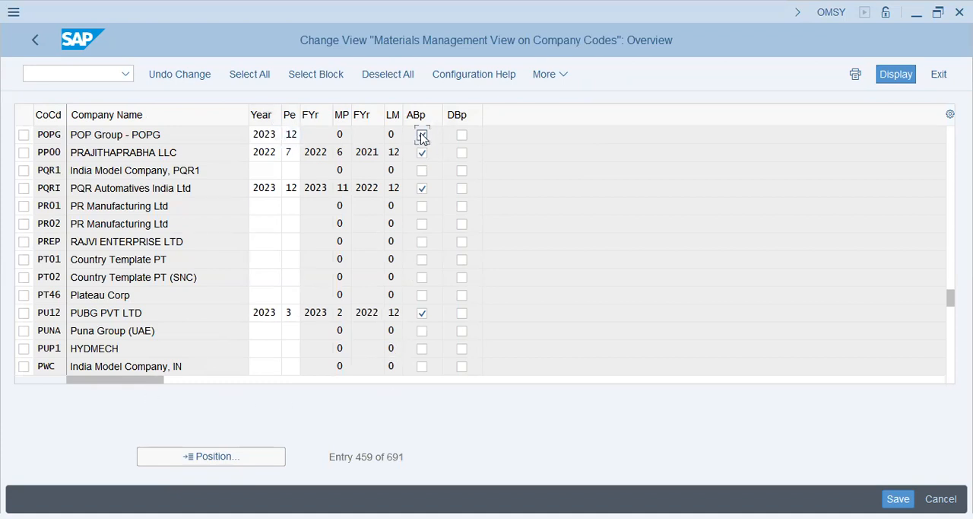
click(256, 136)
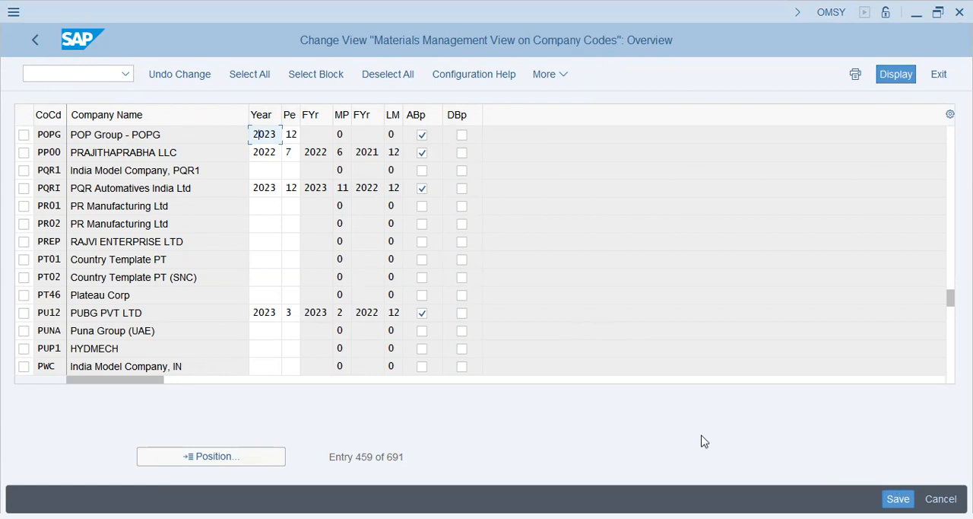
key(Return)
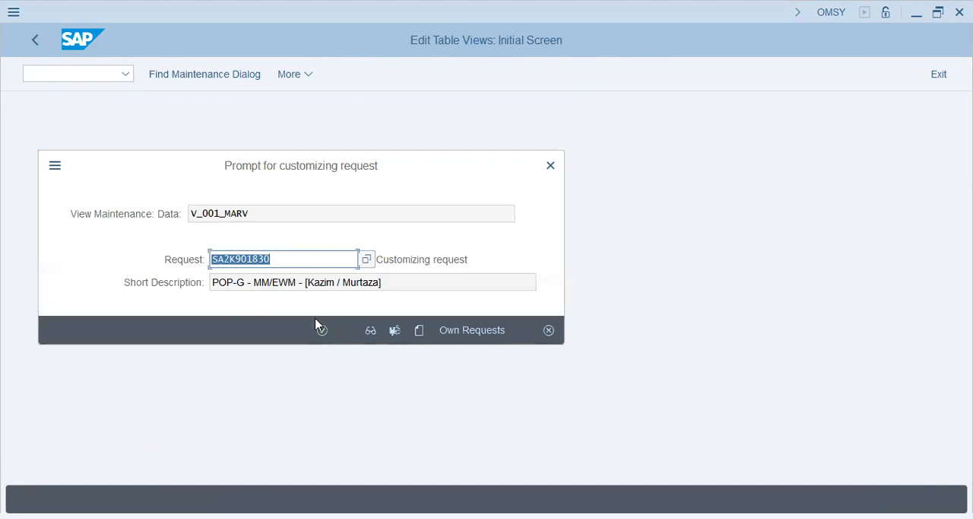
click(321, 330)
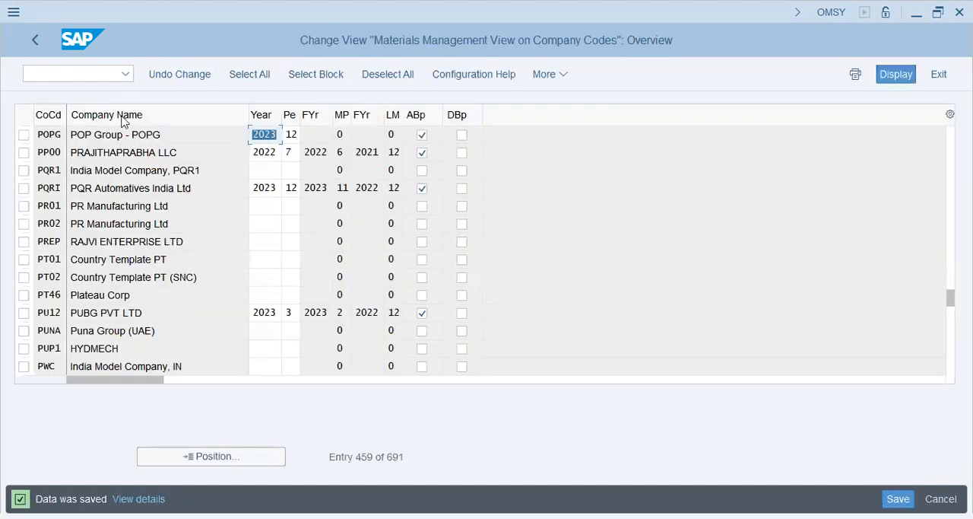
click(35, 39)
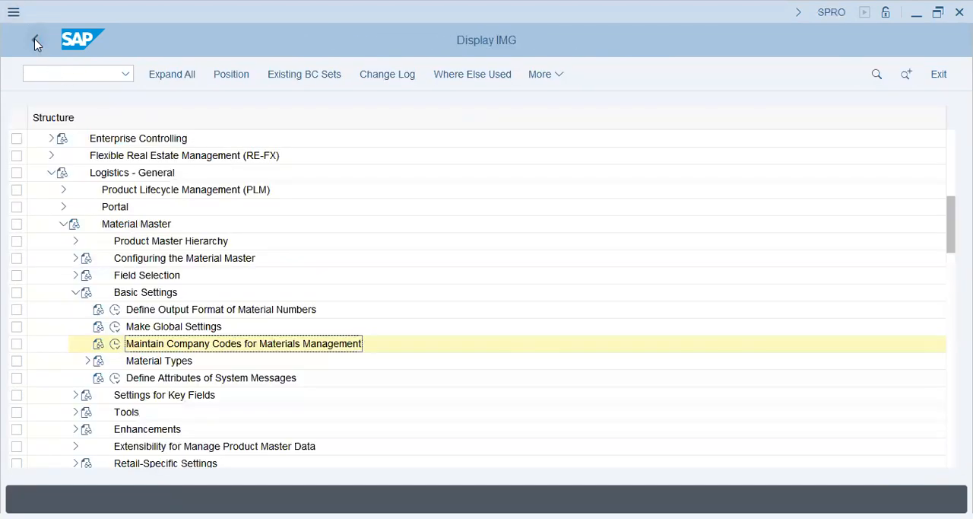
- Expand Material Types under Basic Settings and open the Define Attributes of Material Types activity
click(158, 362)
click(88, 361)
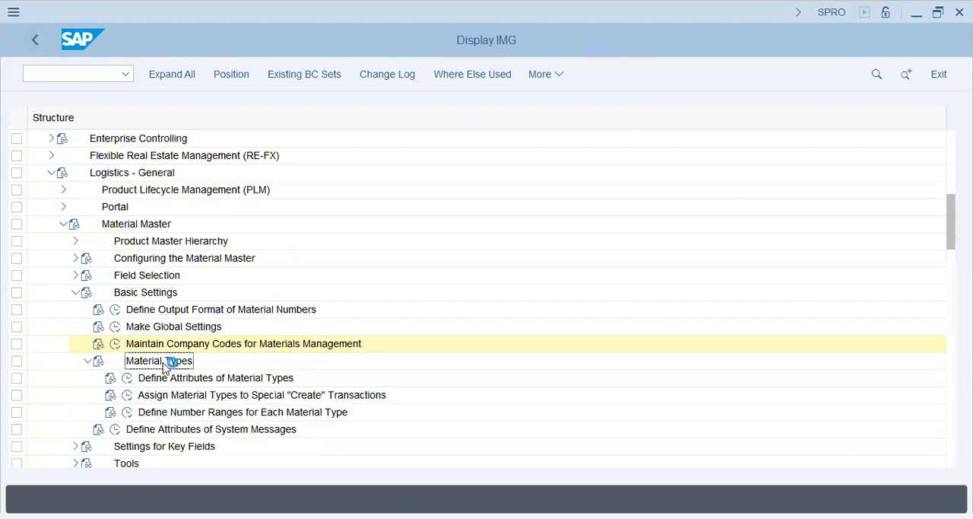
click(173, 377)
click(127, 377)
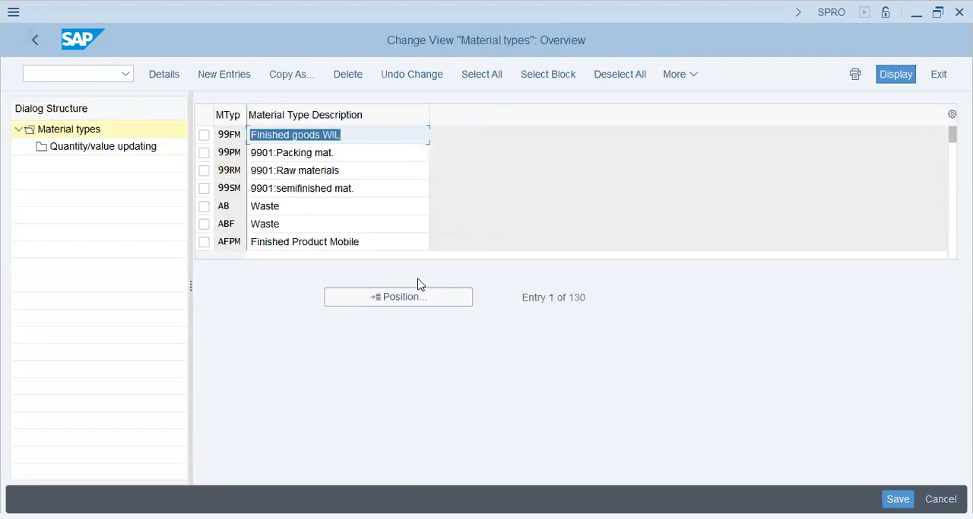
- Position the material types list at ROH, select the raw materials entry and open its details
click(385, 297)
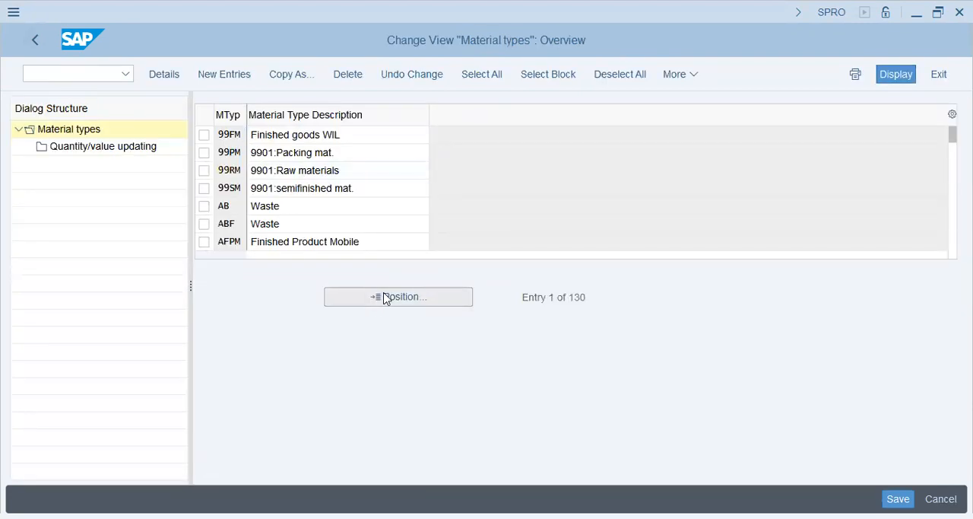
text(roh)
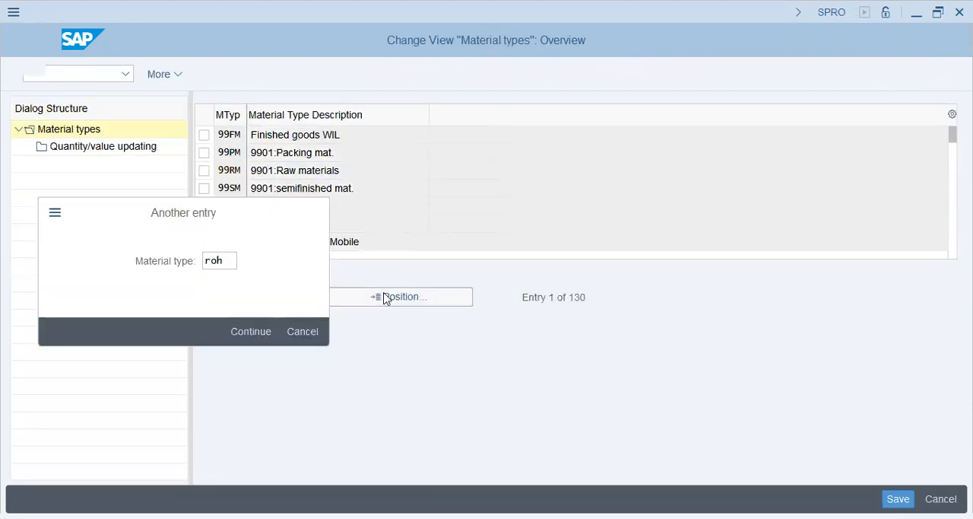
key(Return)
drag(235, 135, 192, 131)
drag(428, 138, 201, 143)
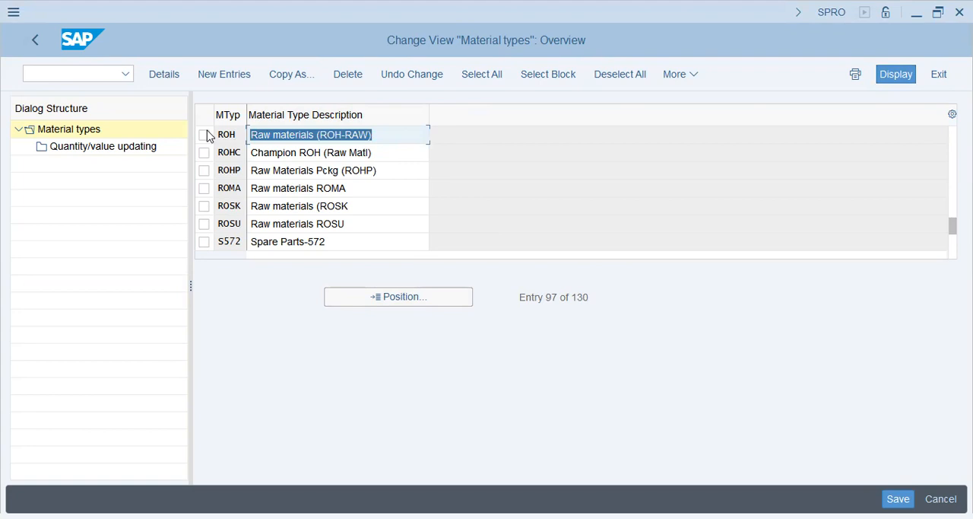
click(203, 135)
double_click(130, 146)
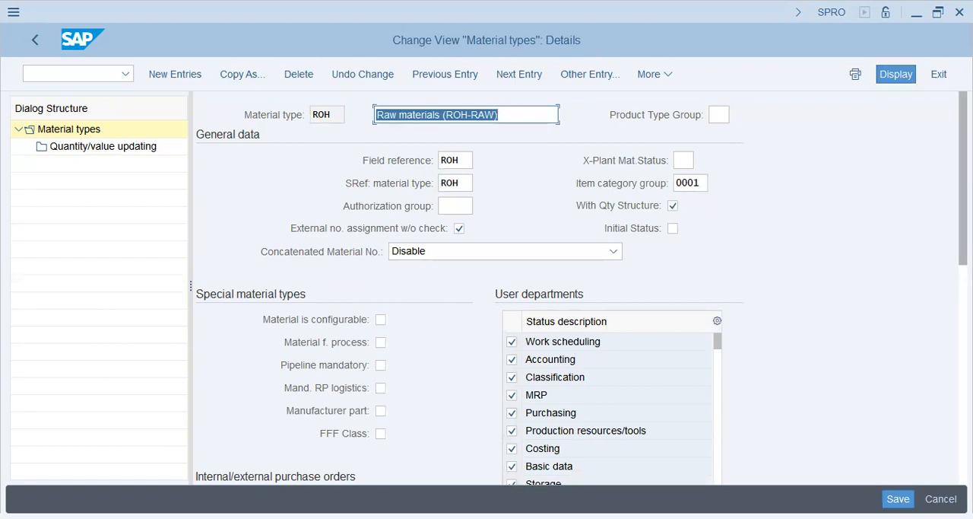
- Review the raw materials entry's details from general data to valuation, focusing on its material type code and description
scroll(365, 366, down, 3)
scroll(487, 286, down, 8)
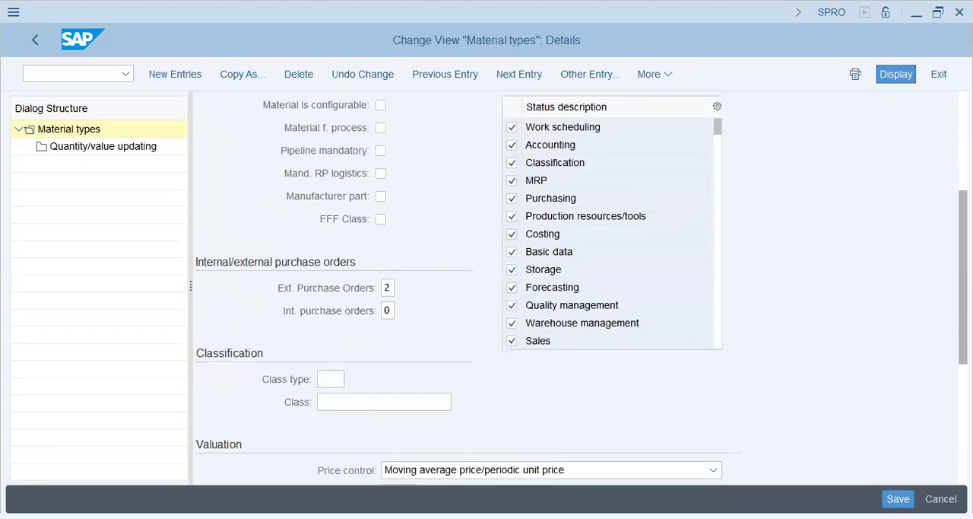
scroll(469, 288, up, 11)
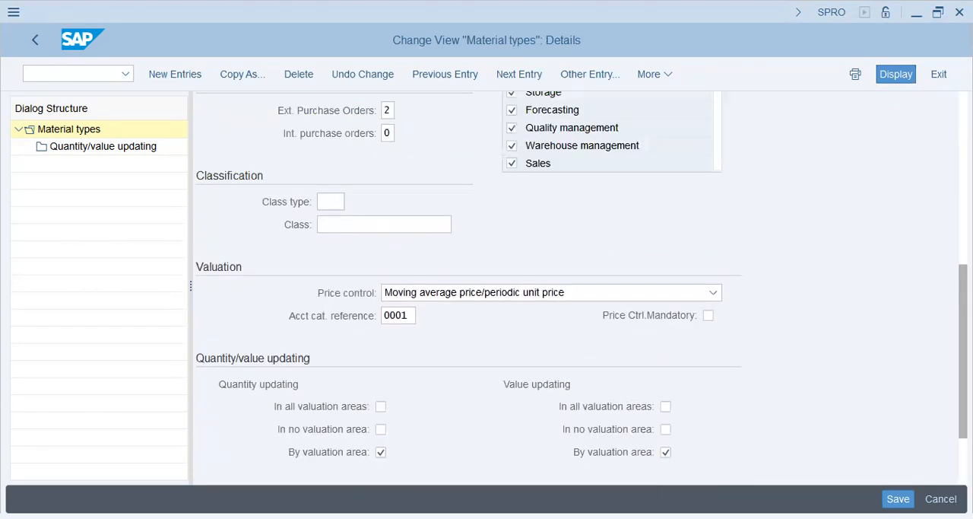
scroll(817, 335, down, 1)
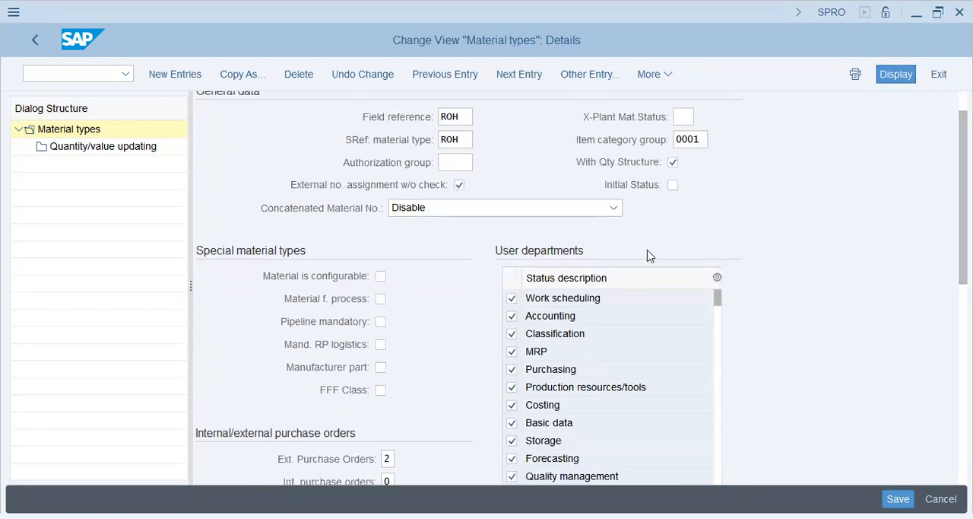
click(469, 118)
scroll(512, 194, up, 1)
click(521, 114)
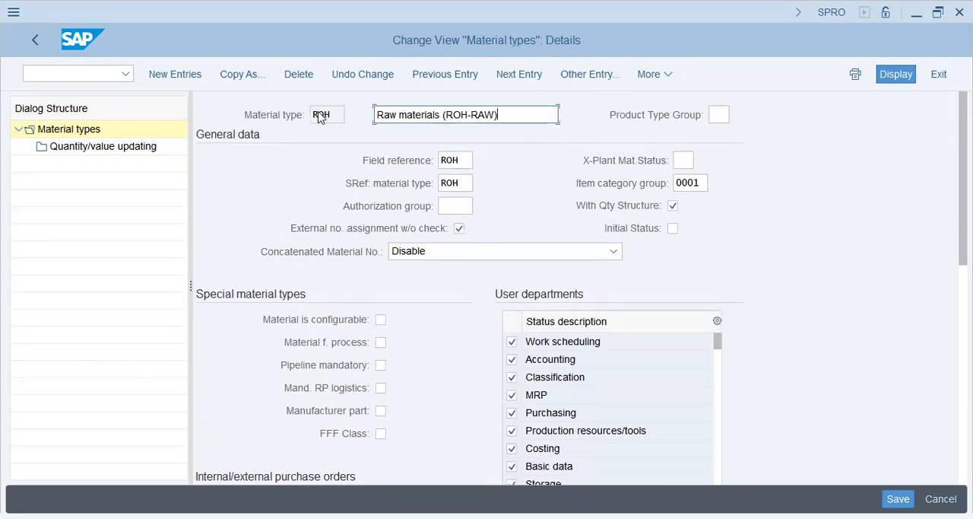
drag(340, 114, 304, 122)
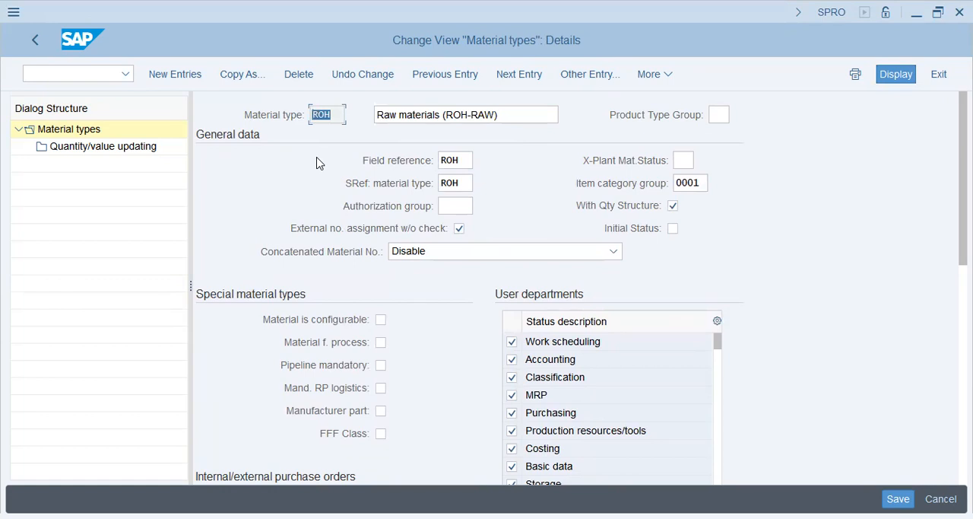
click(336, 115)
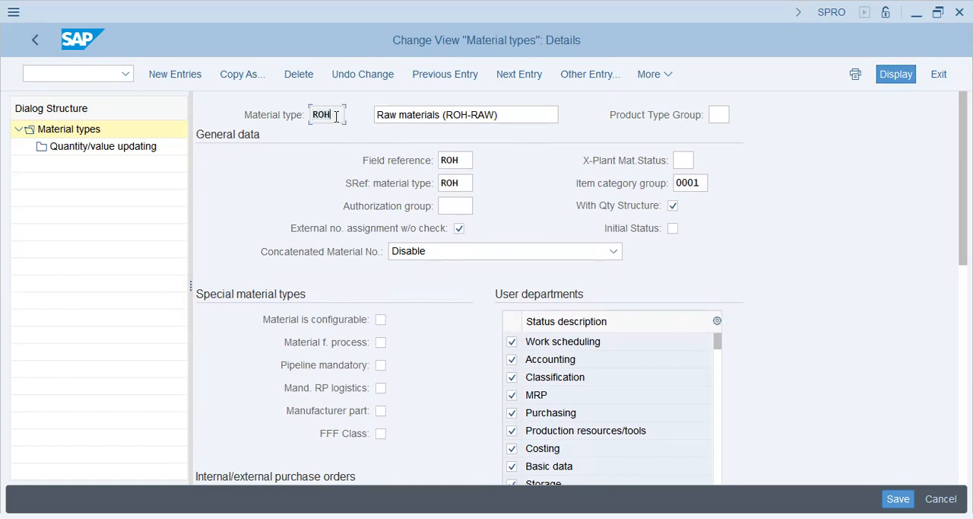
double_click(329, 114)
click(331, 114)
drag(339, 114, 291, 113)
- Examine the ROH special material types, purchase order settings, user departments, valuation and quantity/value updating sections
scroll(491, 234, down, 3)
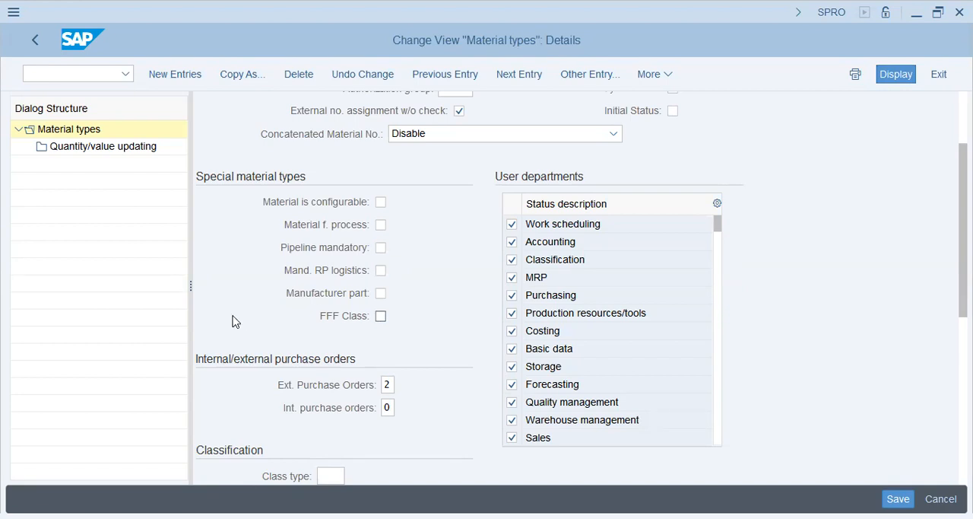
scroll(251, 318, down, 1)
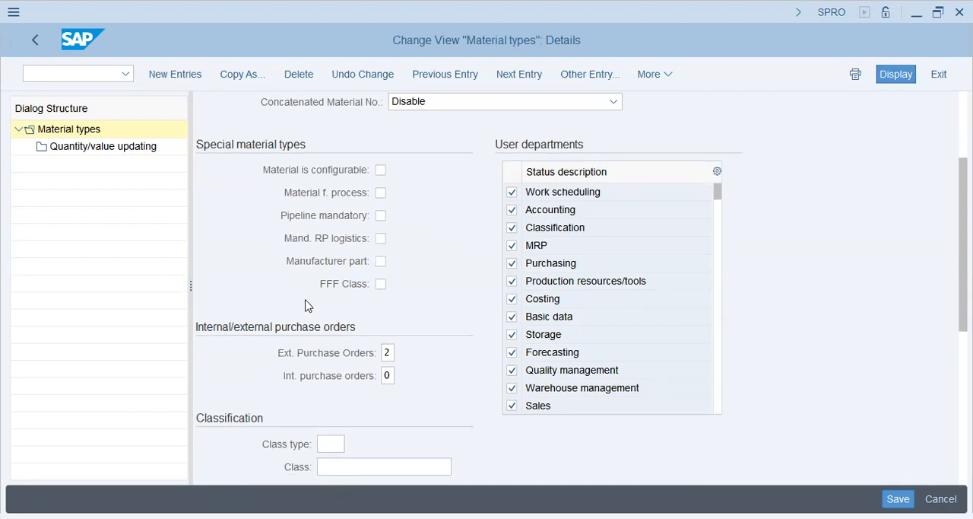
scroll(308, 305, down, 1)
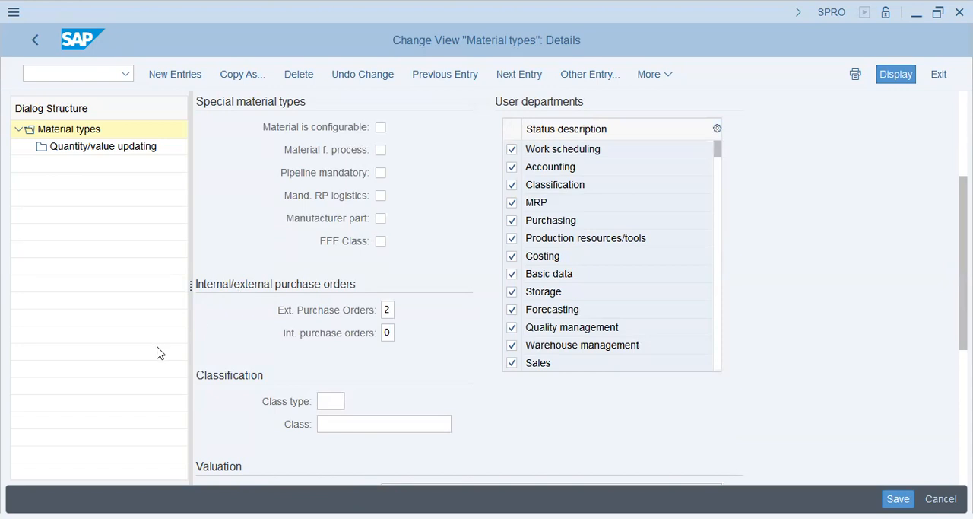
scroll(247, 334, down, 1)
scroll(247, 334, up, 1)
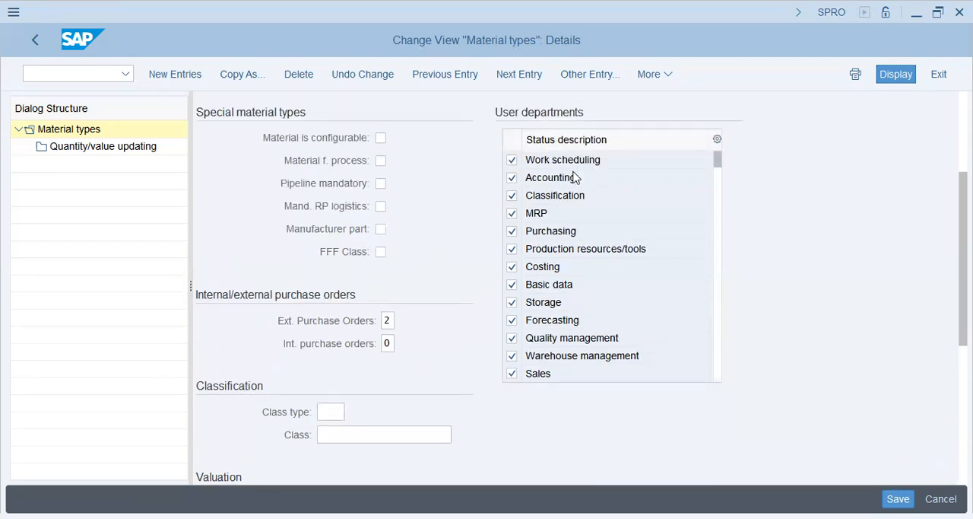
click(559, 294)
scroll(561, 297, down, 1)
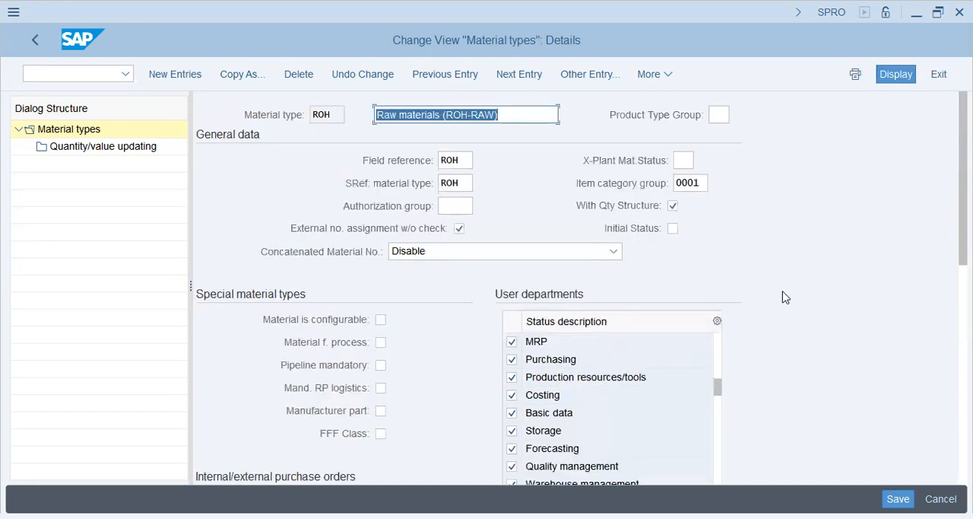
scroll(787, 298, down, 1)
scroll(550, 408, down, 1)
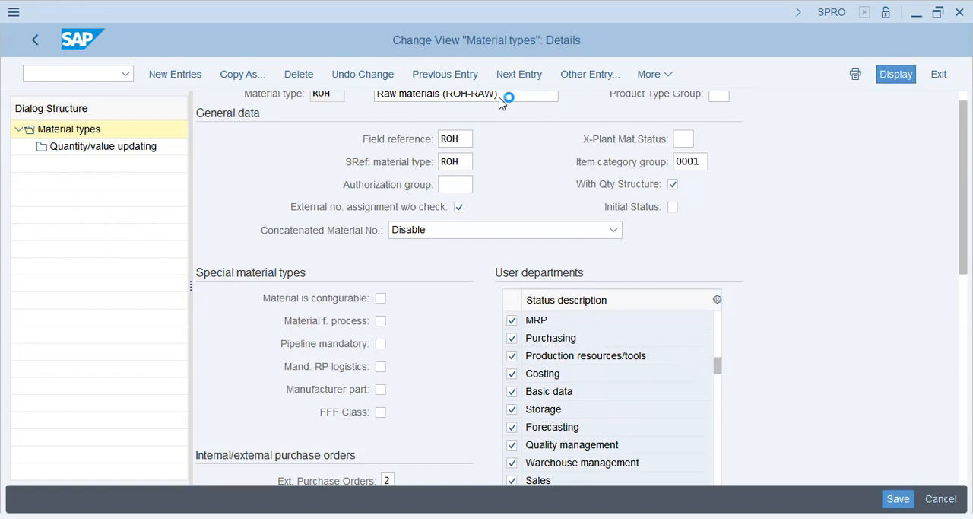
click(964, 357)
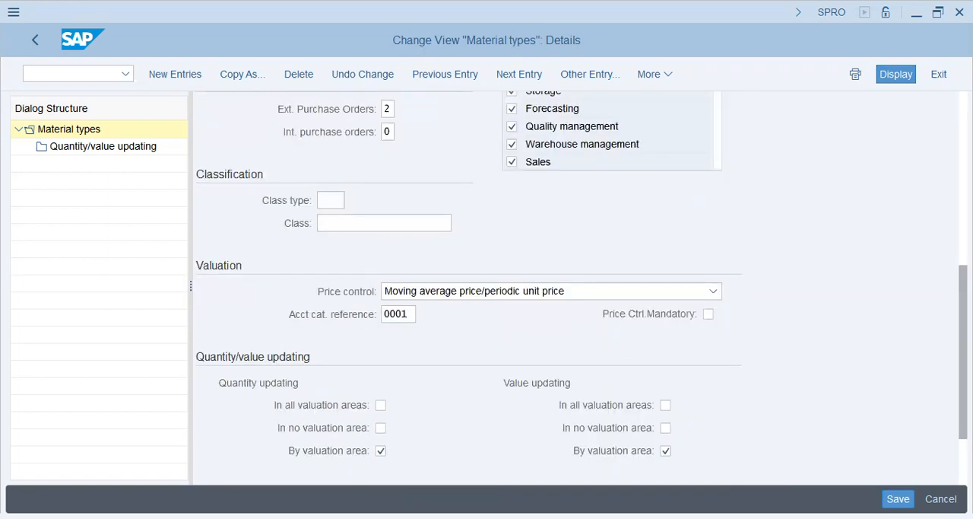
scroll(828, 364, down, 3)
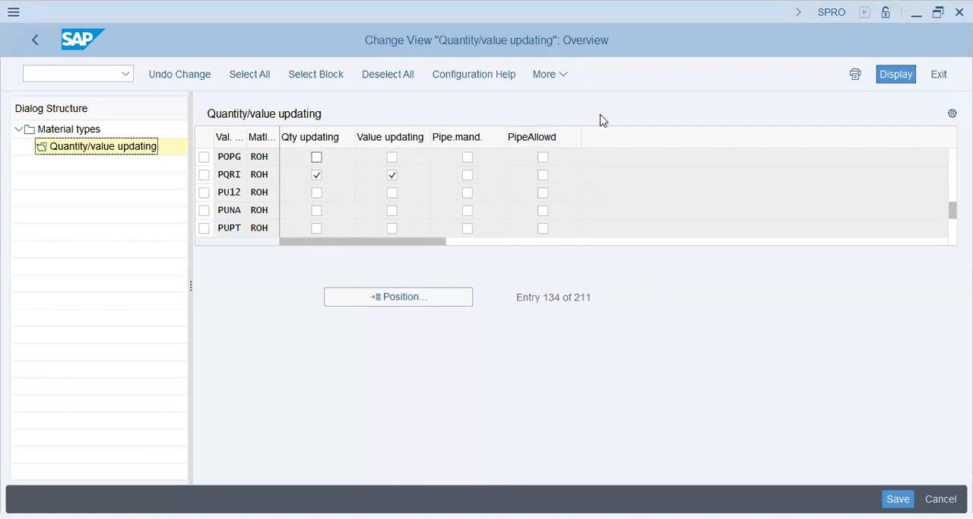
- Enable quantity and value updating for ROH in valuation area POPG, save the change and return to the IMG
click(316, 157)
click(392, 157)
key(ctrl+s)
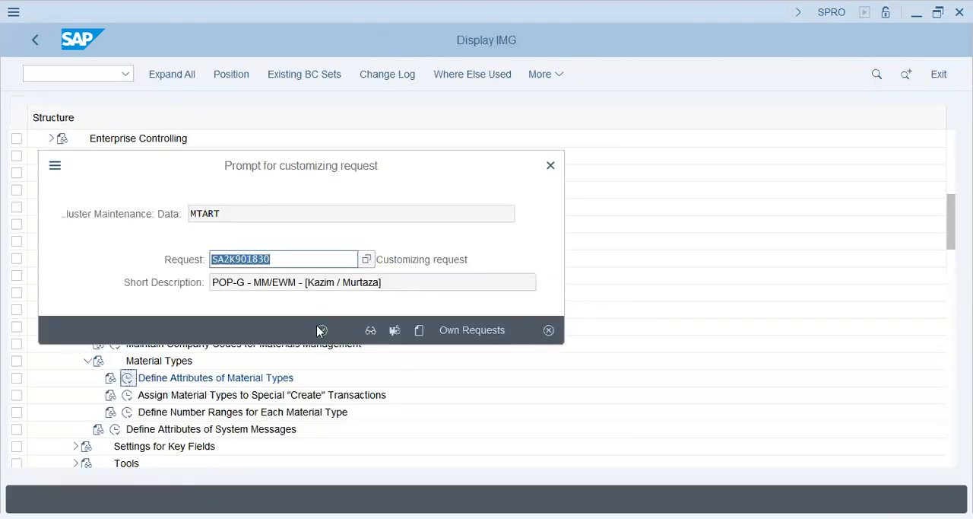
click(320, 330)
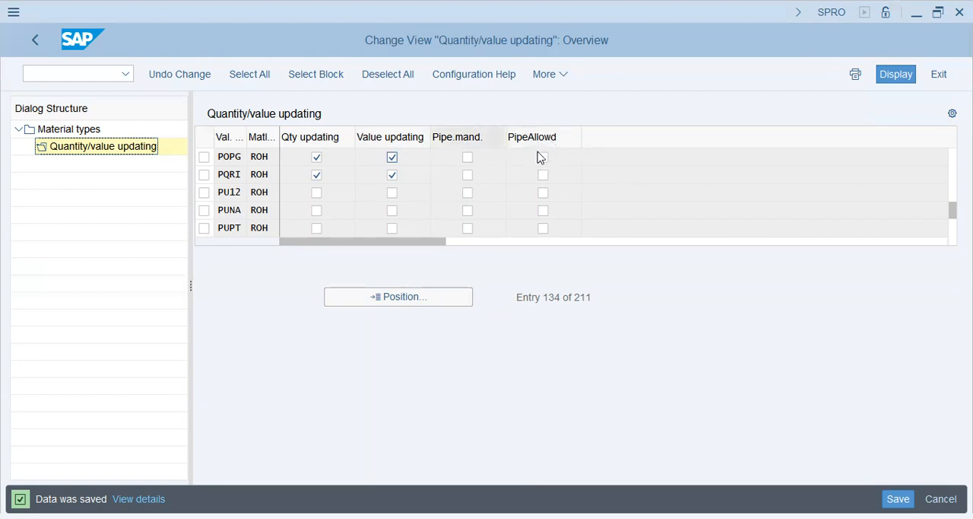
click(39, 38)
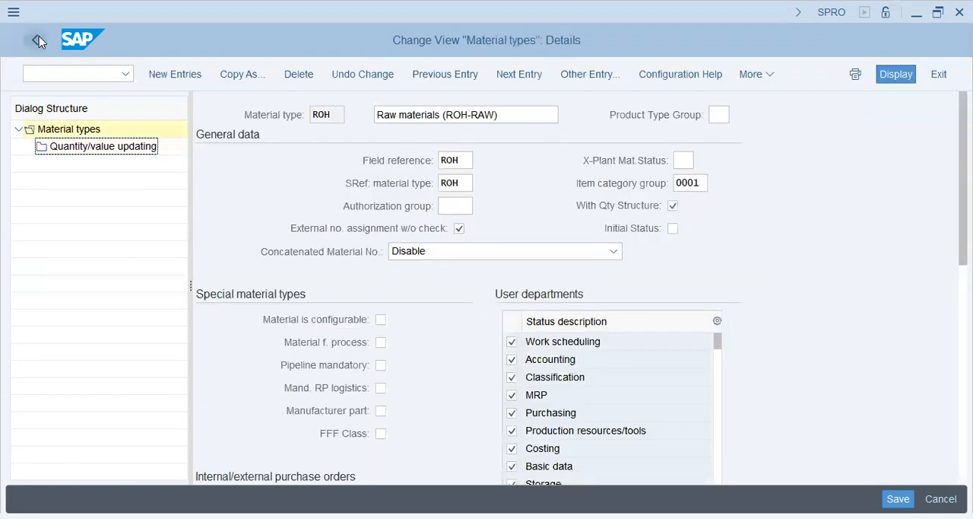
click(38, 36)
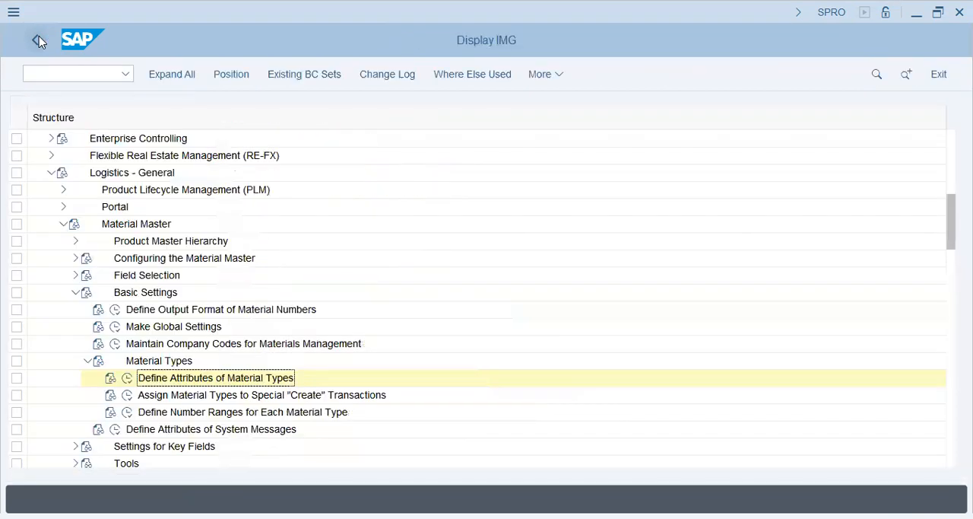
- Open an additional session with the /o command to reach the SAP Easy Access screen
click(75, 77)
text(/o)
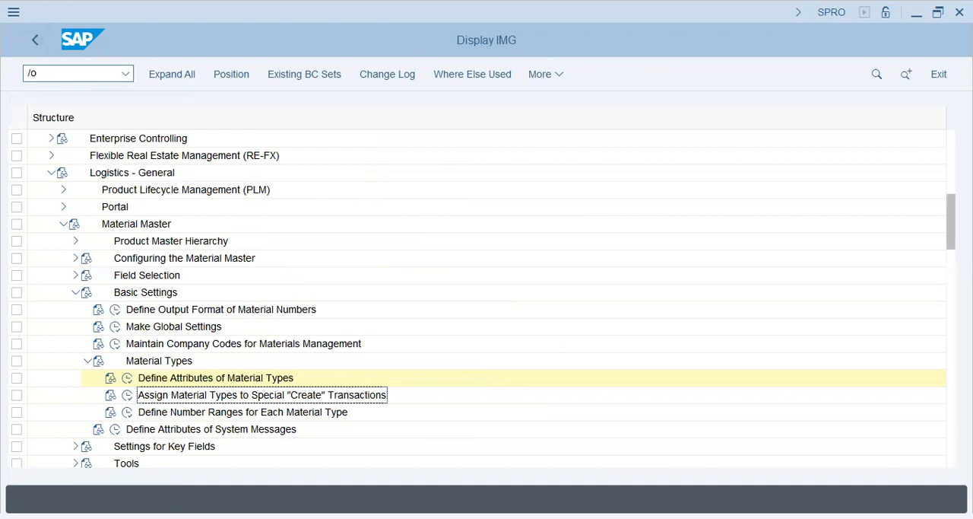
key(BackSpace)
key(BackSpace)
text(/ommm)
key(BackSpace)
key(BackSpace)
key(BackSpace)
key(Return)
click(355, 380)
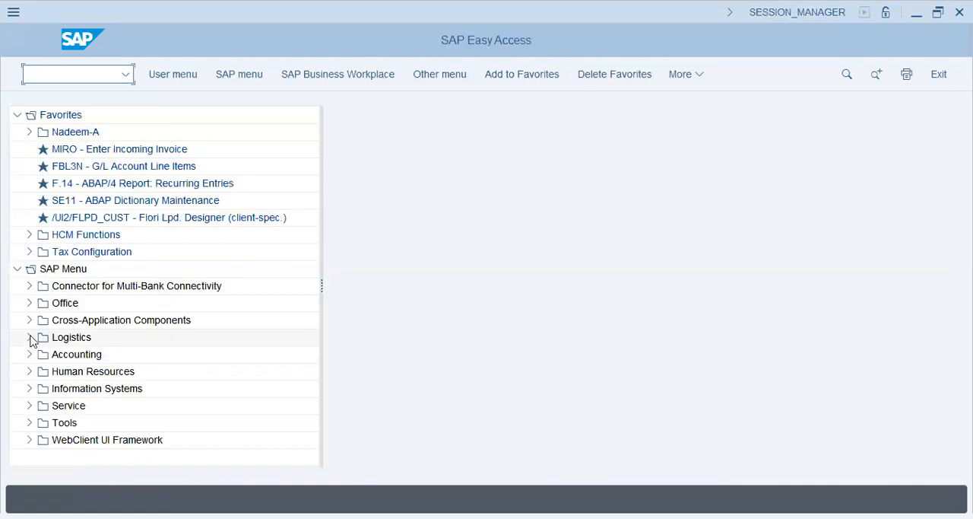
- Expand Logistics, Materials Management, Material Master and Material down to the Create (Special) folder in the SAP Menu
click(28, 337)
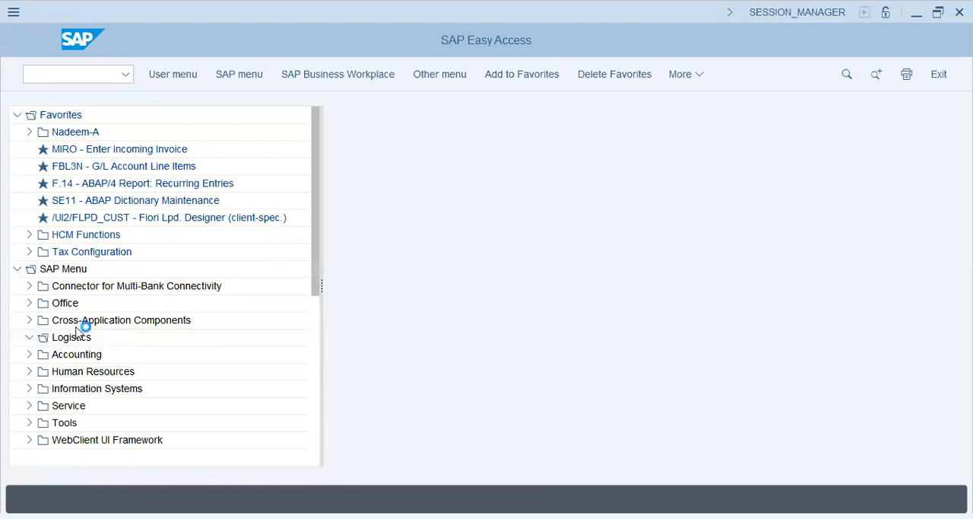
click(89, 378)
click(41, 371)
click(106, 337)
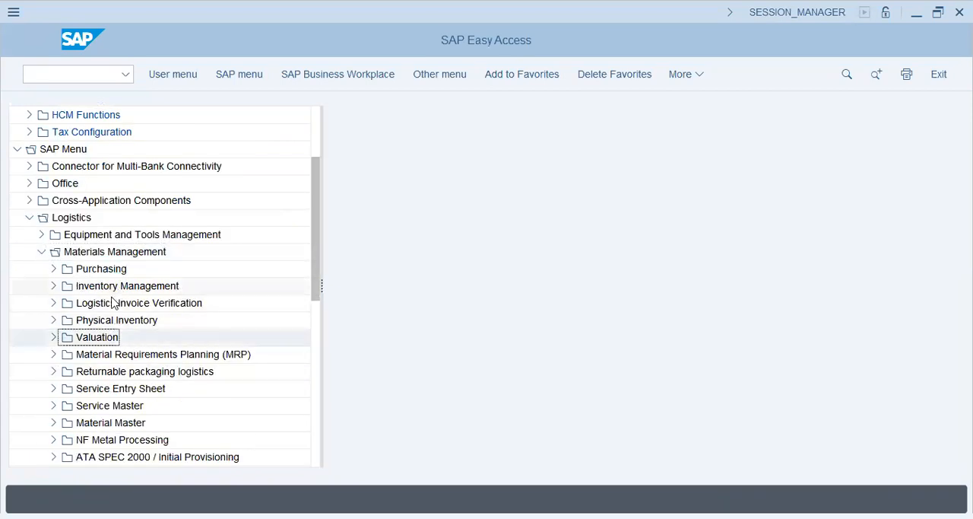
click(107, 422)
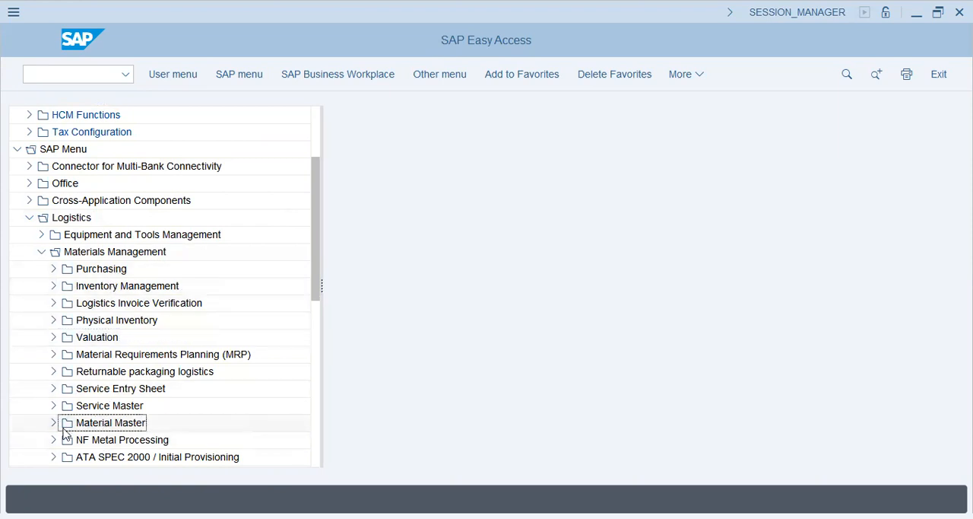
click(53, 422)
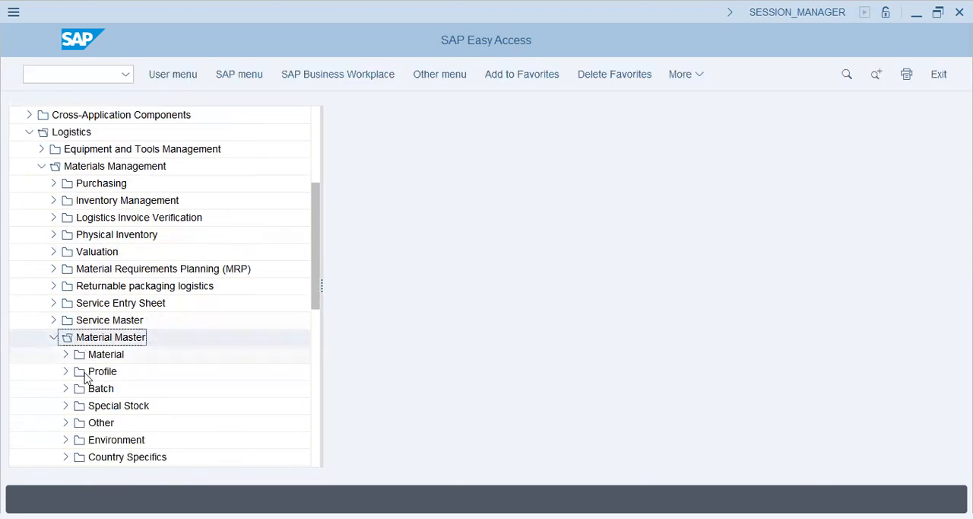
click(67, 353)
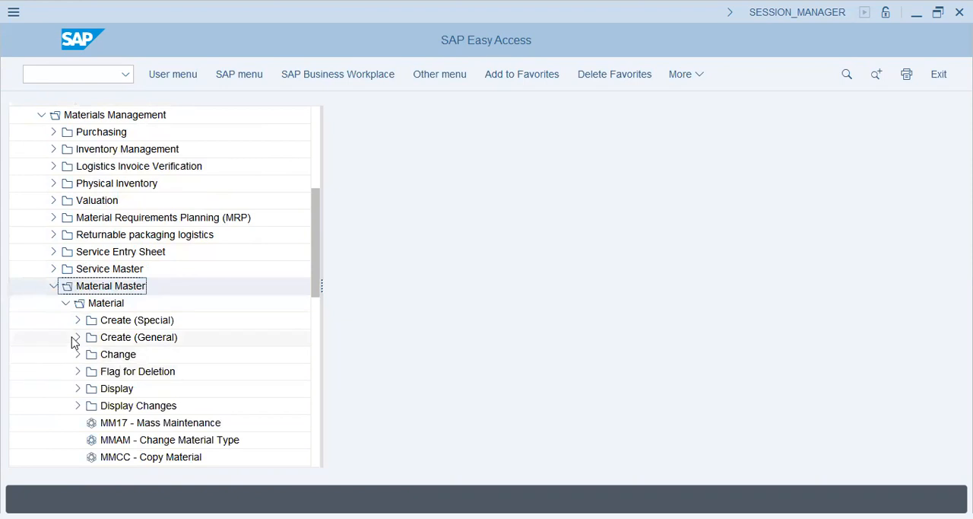
click(77, 319)
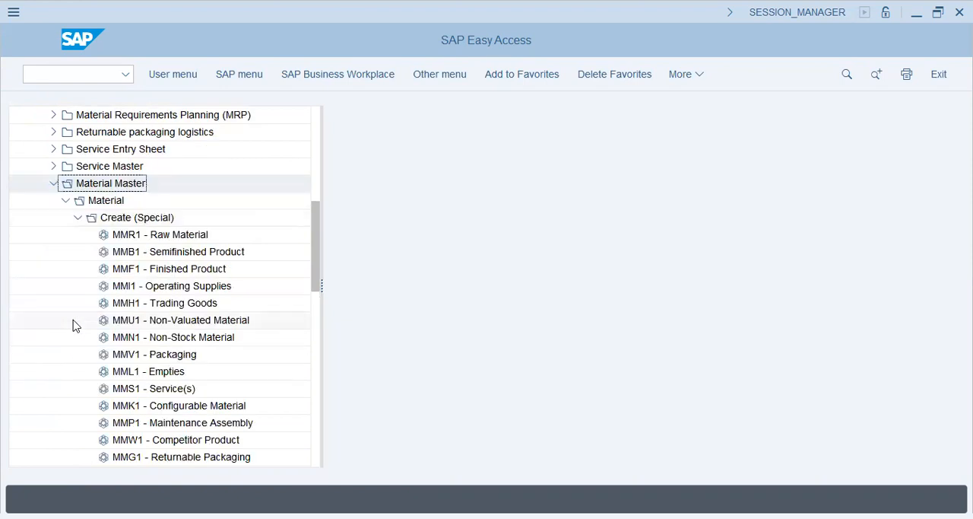
- Look over the material-specific create transactions and start MMR1 - Raw Material
click(206, 238)
click(207, 256)
click(203, 271)
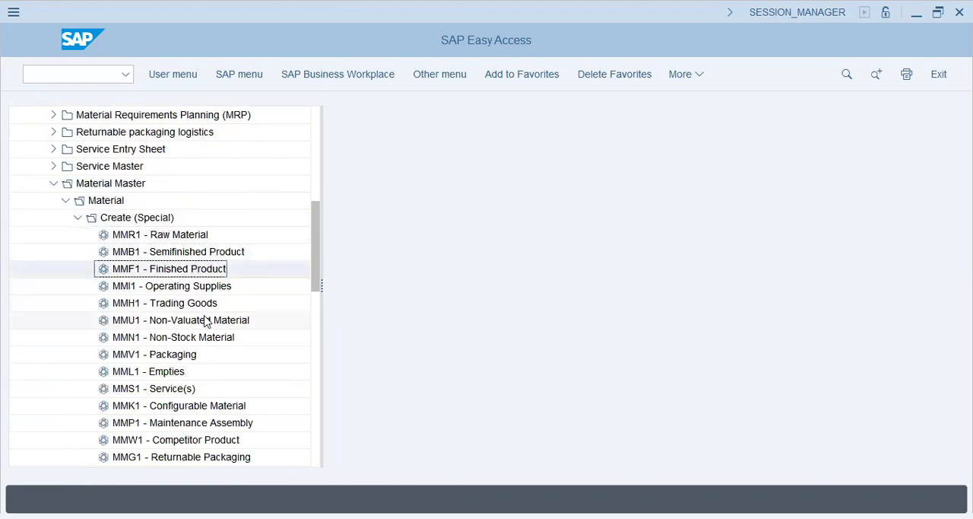
double_click(179, 237)
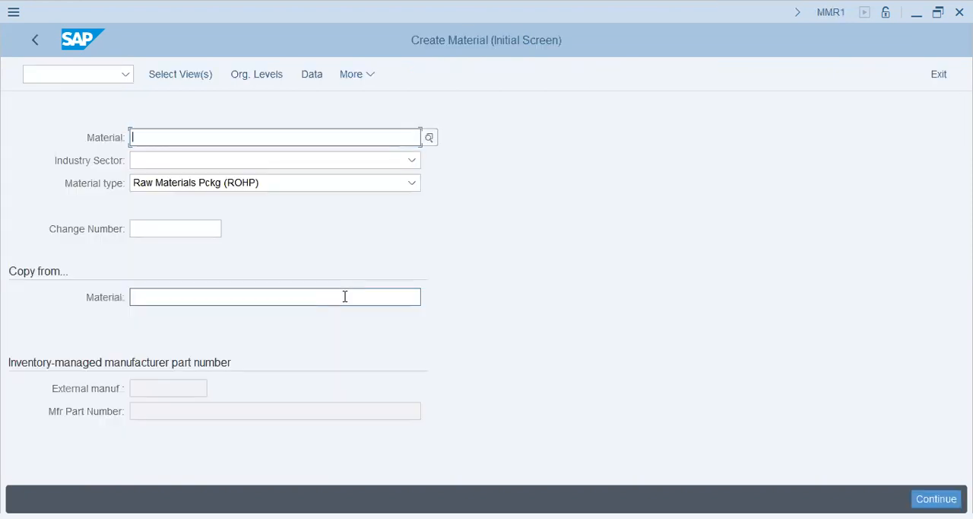
- Set the material type to Raw materials (ROH-RAW) and the industry sector to Mechanical engineering
click(272, 185)
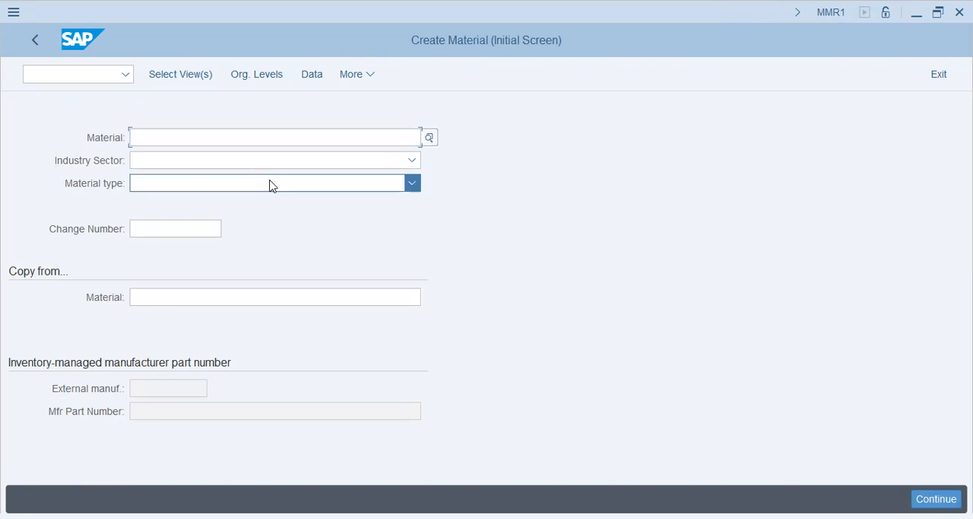
scroll(291, 340, down, 5)
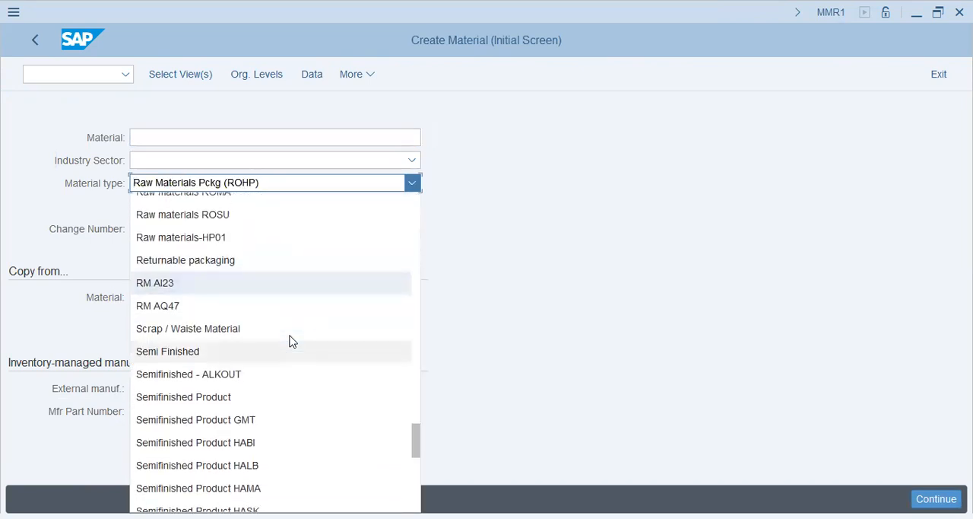
scroll(291, 341, down, 4)
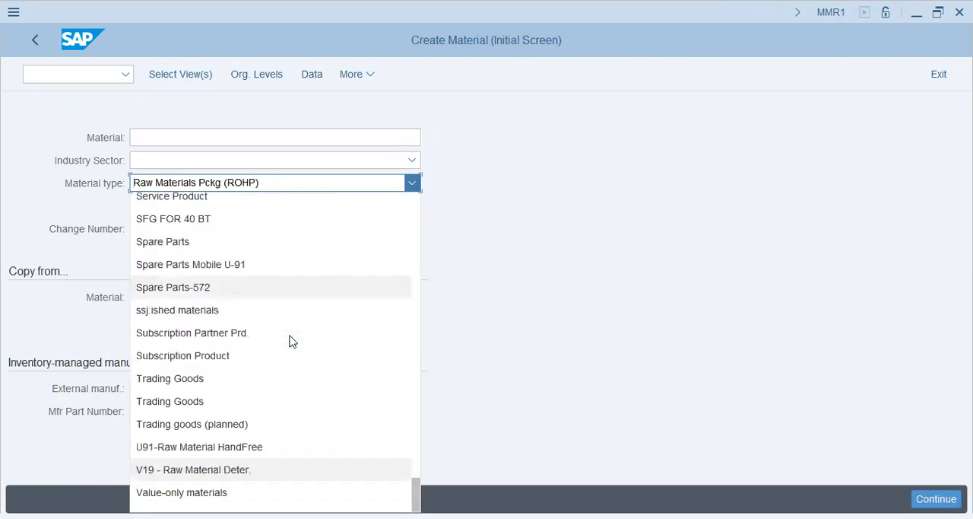
scroll(291, 340, up, 7)
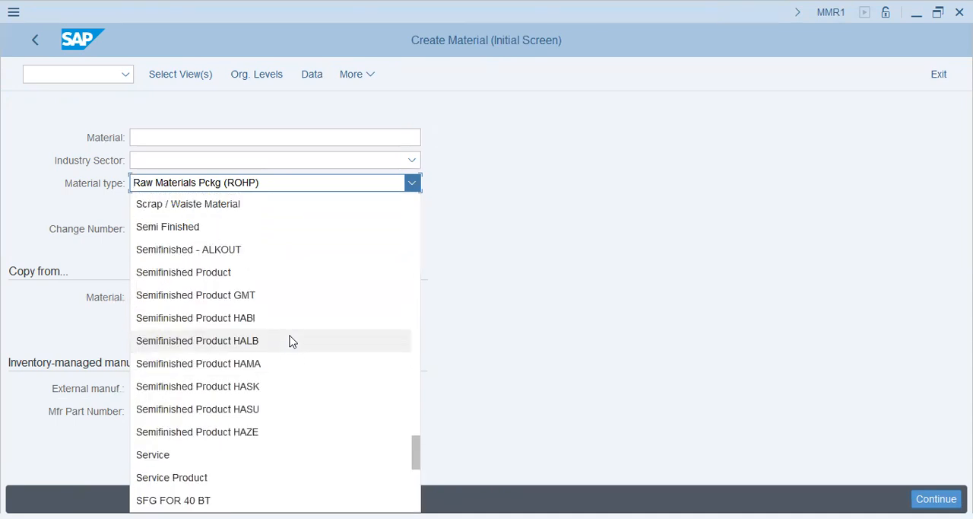
scroll(291, 341, up, 3)
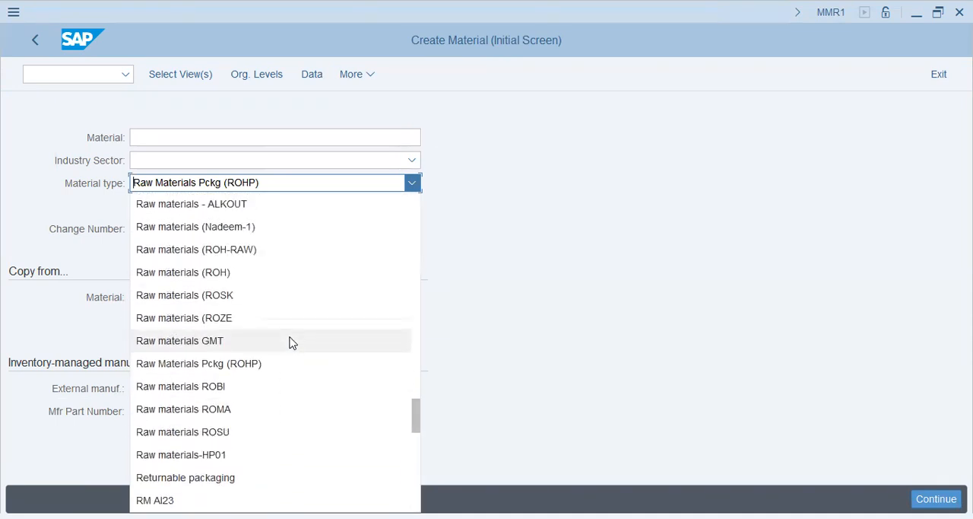
click(286, 251)
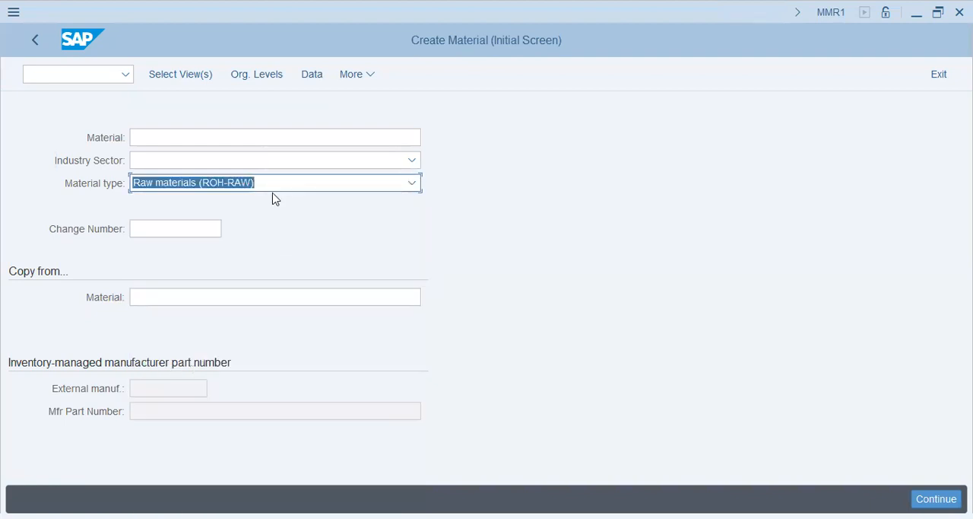
click(260, 167)
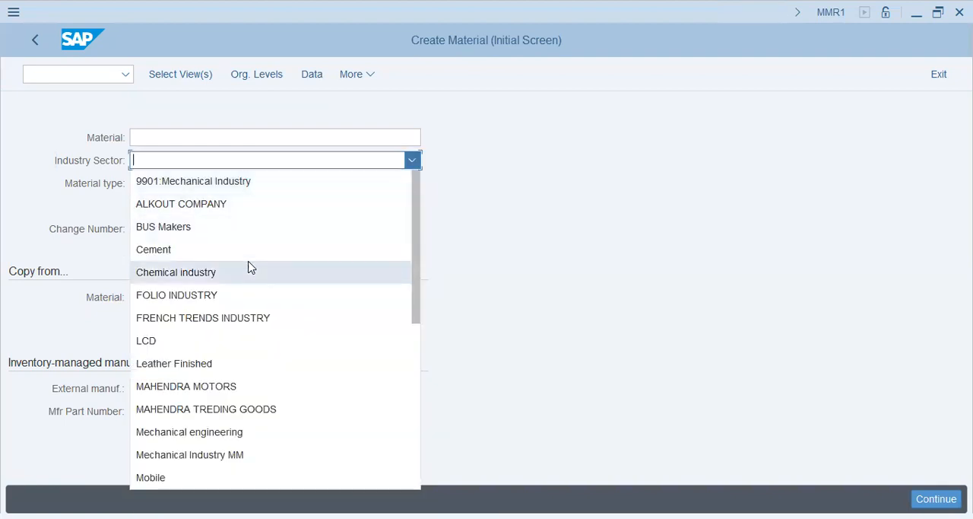
click(242, 432)
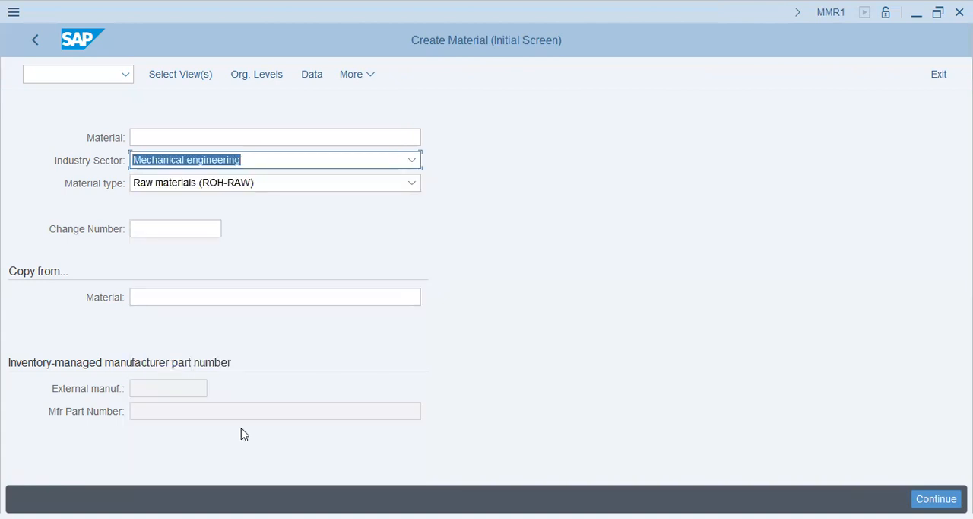
- Look over the available industry sectors and the views offered for the raw material in the selection list
click(277, 164)
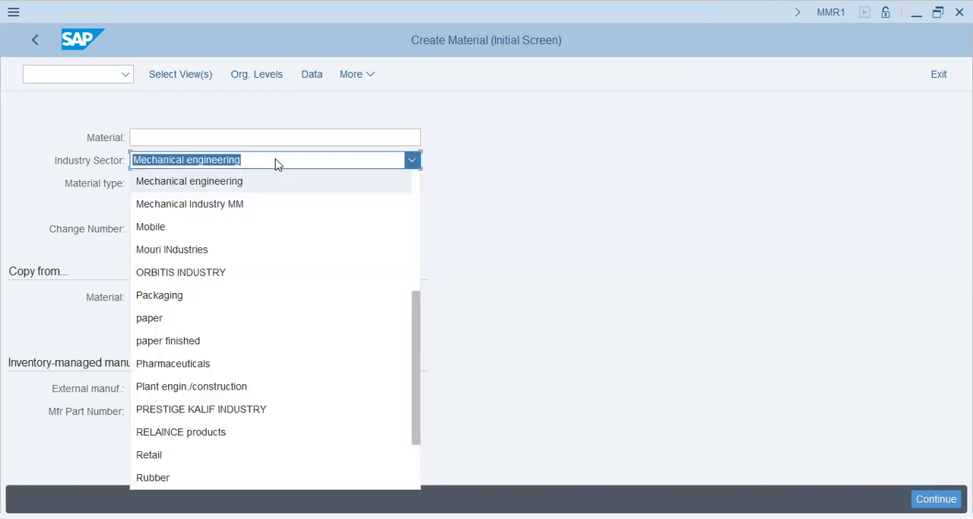
click(502, 198)
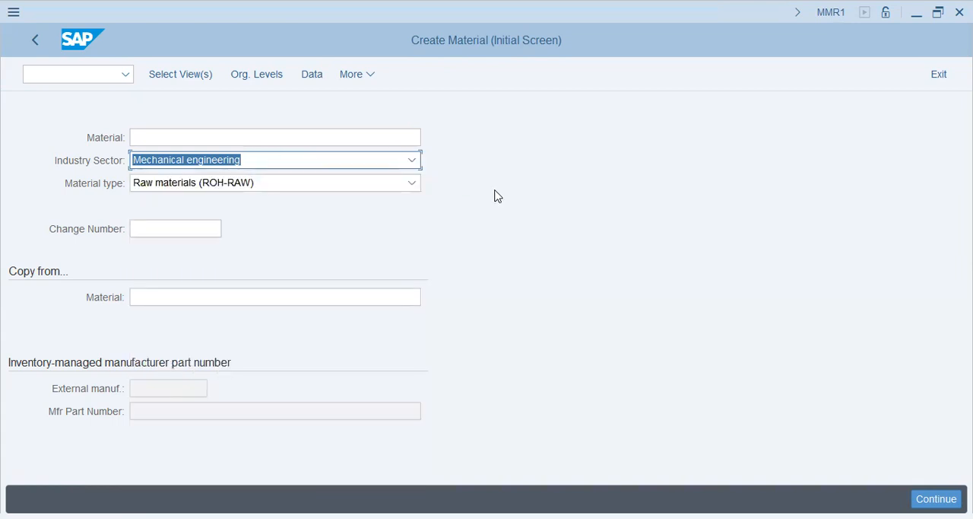
click(263, 162)
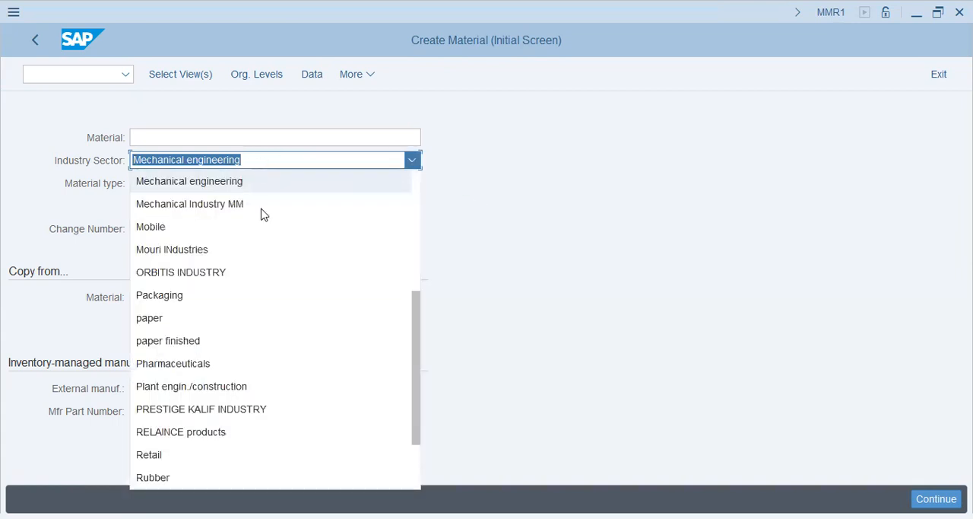
click(494, 325)
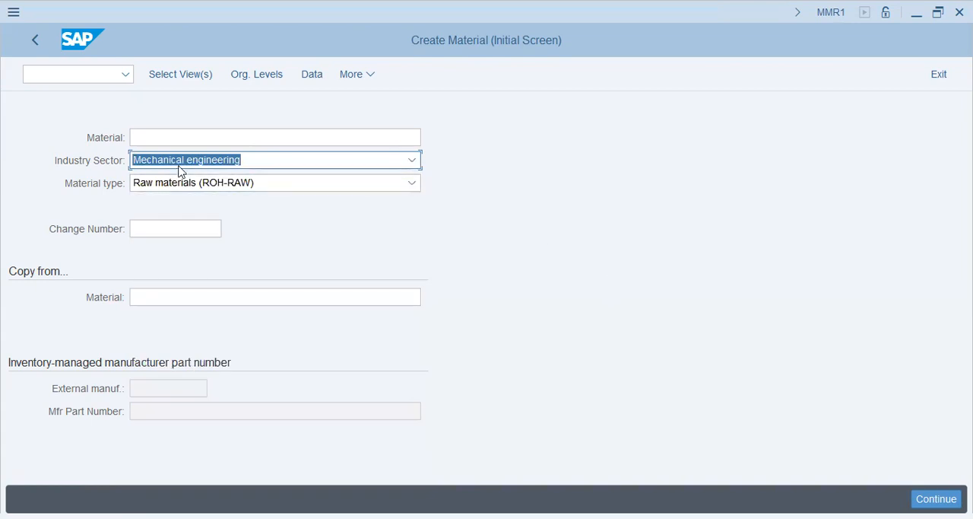
click(102, 165)
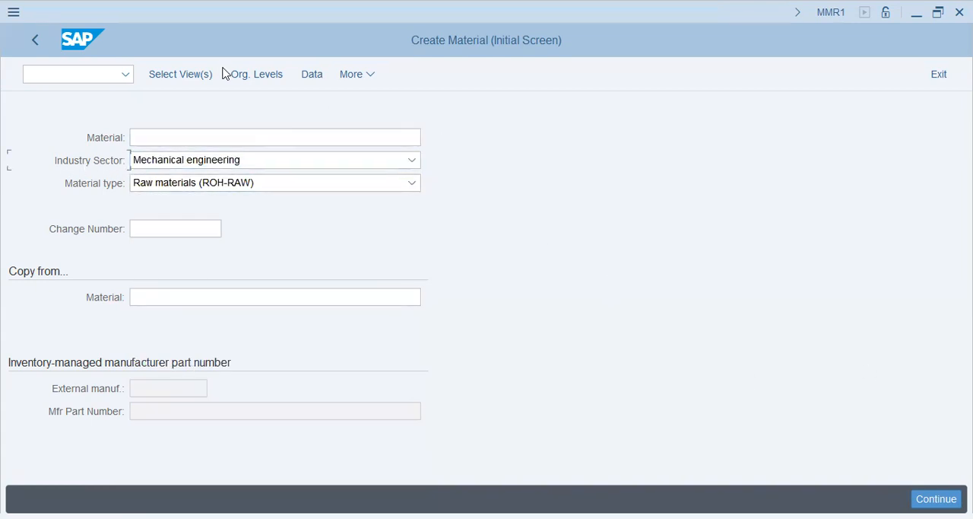
click(172, 74)
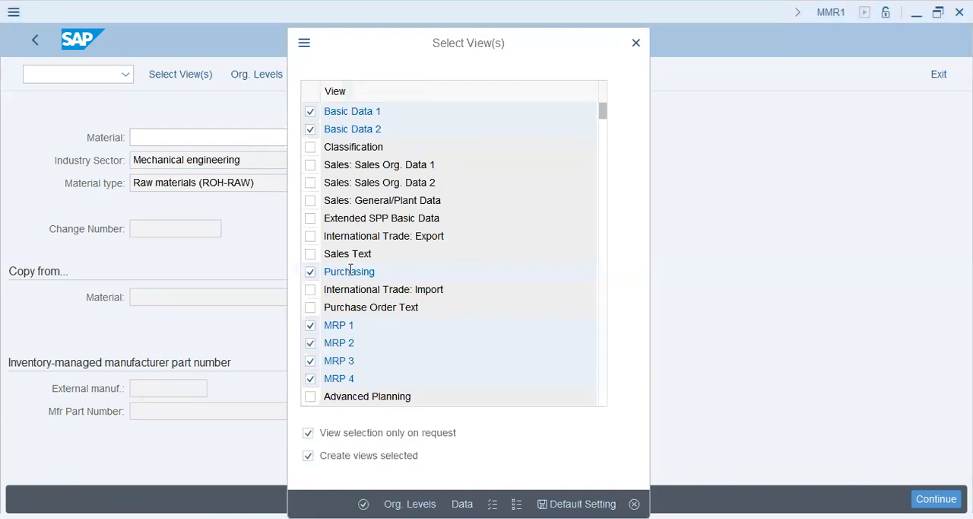
click(636, 43)
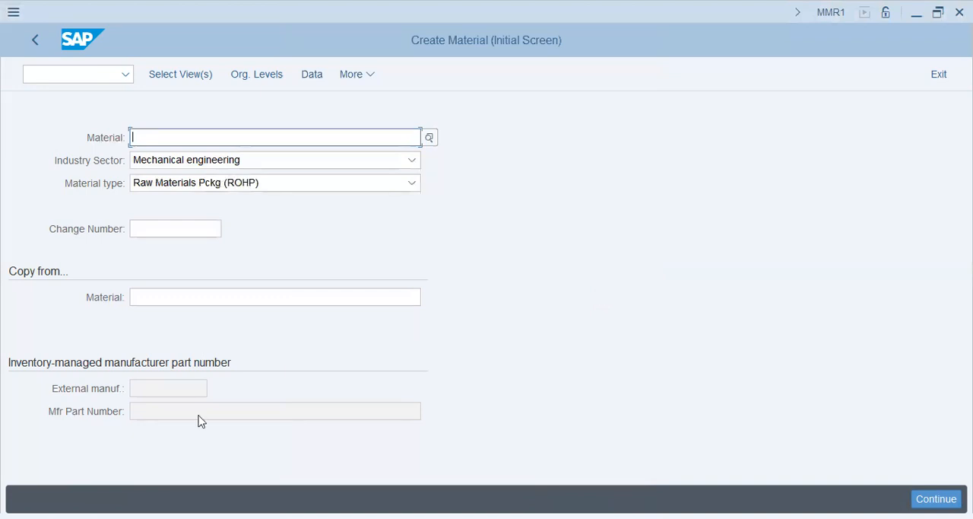
- Return to the IMG session and open the group maintenance under Define Number Ranges for Each Material Type
key(alt+Tab)
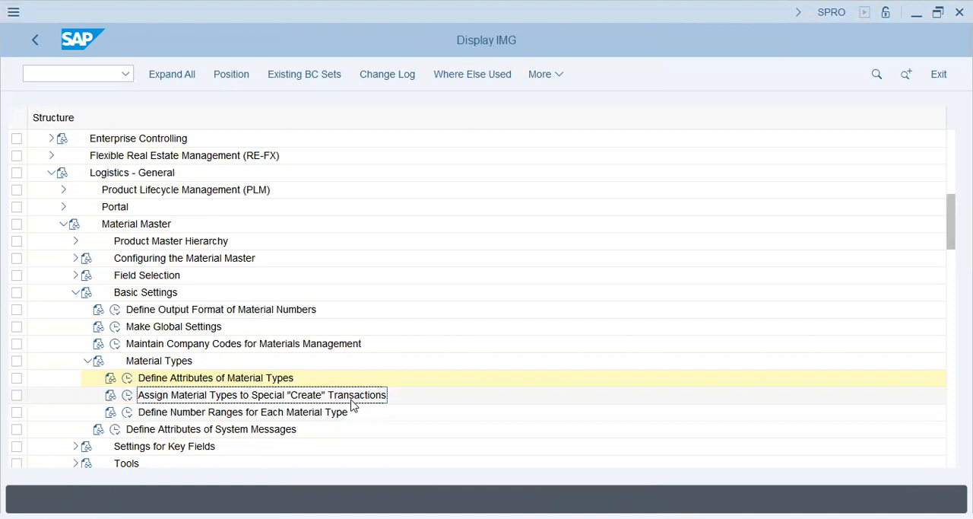
click(127, 415)
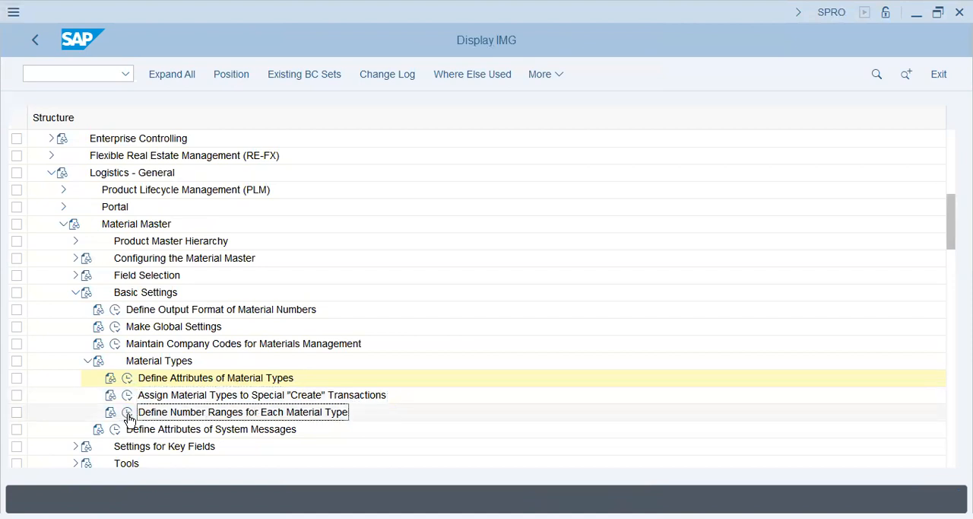
click(126, 412)
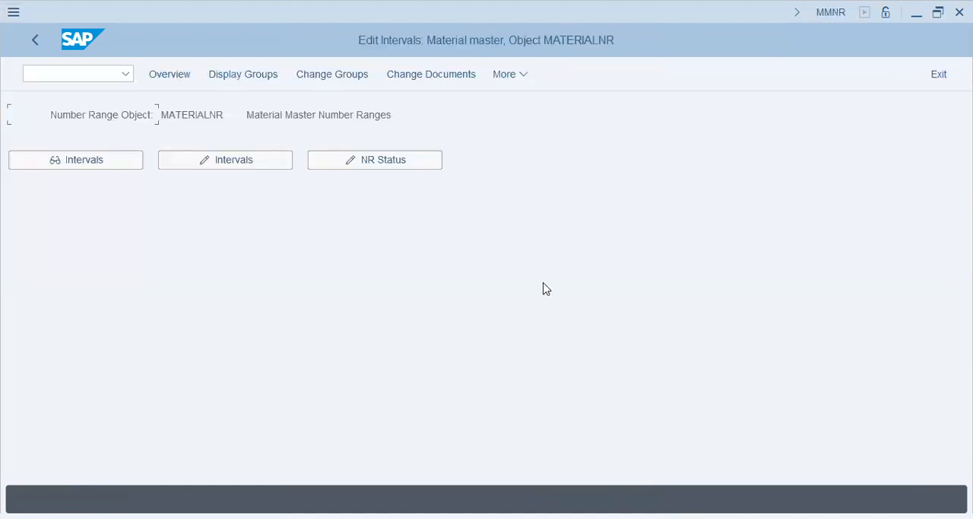
click(354, 75)
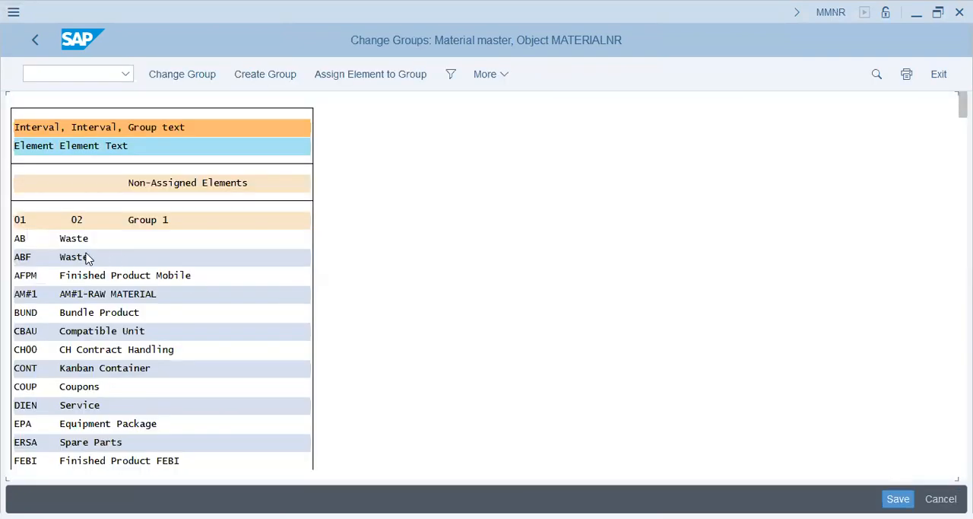
click(86, 257)
- Search the material number range groups for raw-roh, and after that for roh-raw
key(ctrl+f)
text(raw-roh)
key(Return)
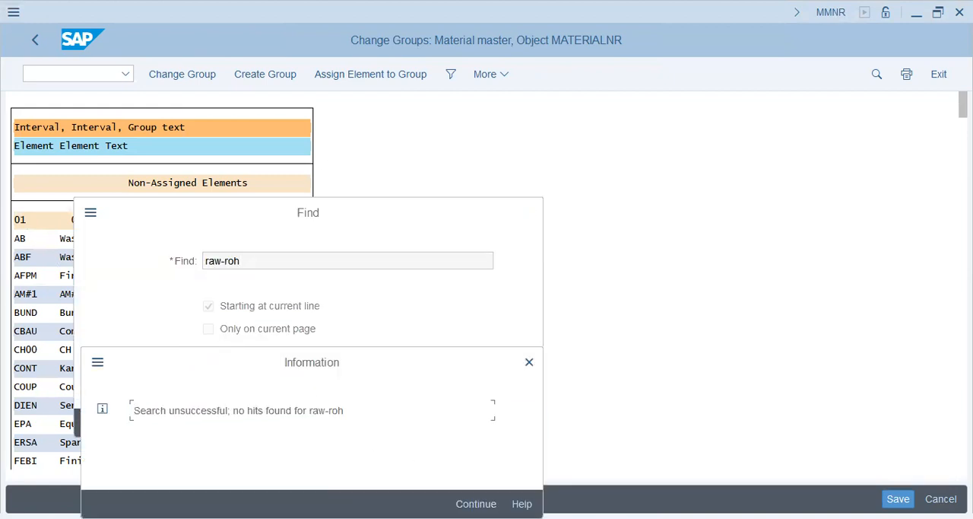
key(Return)
text(r)
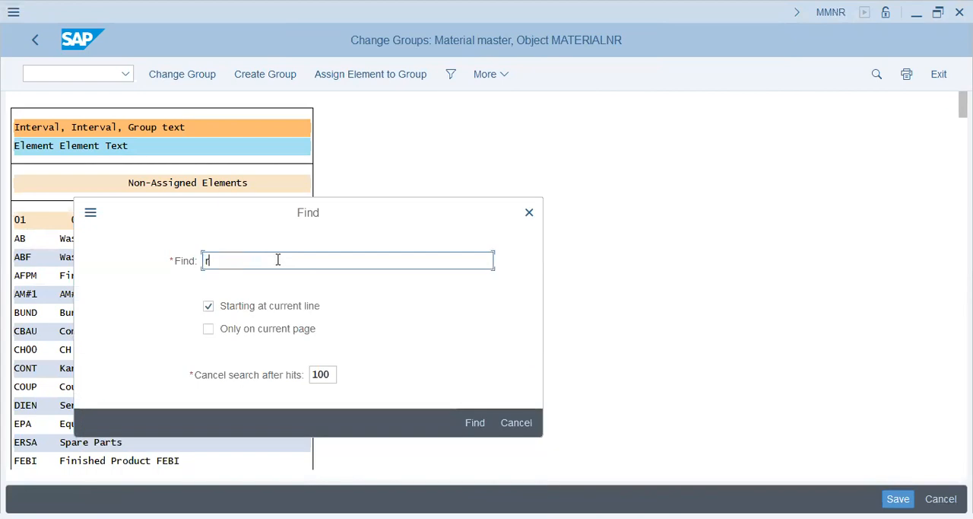
text(oh-raw)
key(Return)
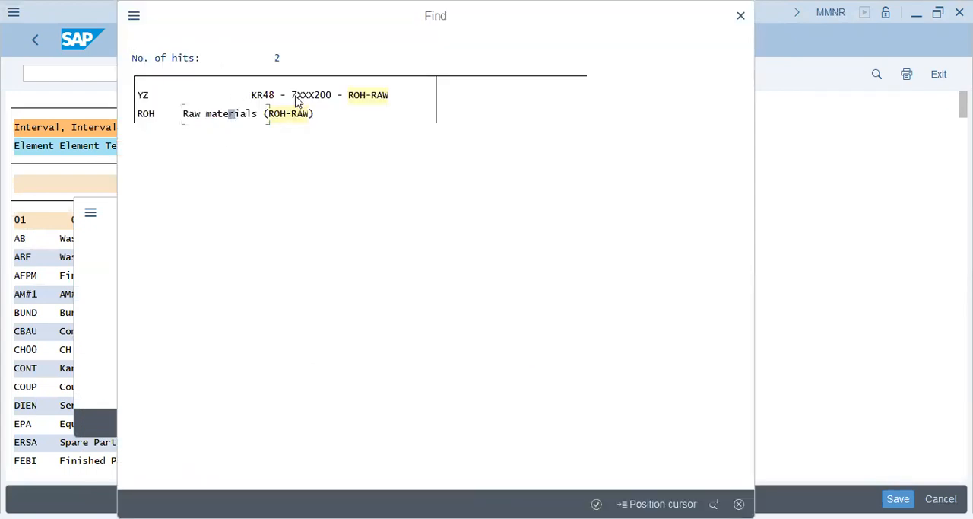
- Examine the roh-raw search hits and jump to the Raw materials (ROH-RAW) element in the group list
click(317, 98)
click(294, 96)
click(319, 98)
click(253, 116)
key(Return)
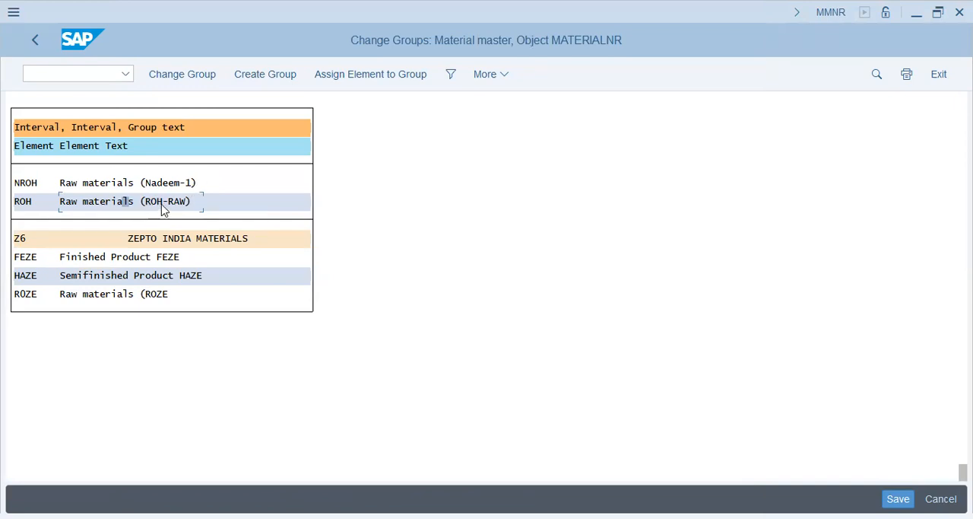
double_click(162, 205)
key(Return)
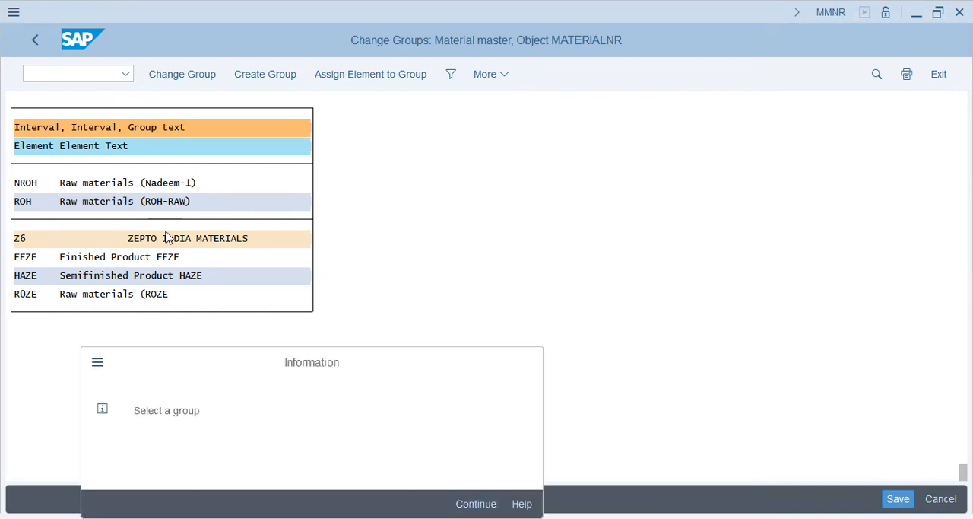
key(Return)
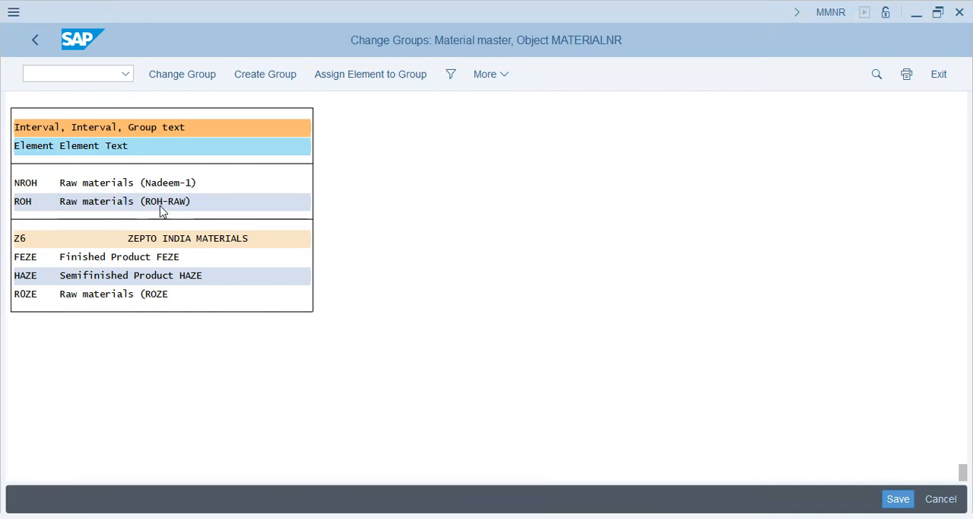
key(ctrl+f)
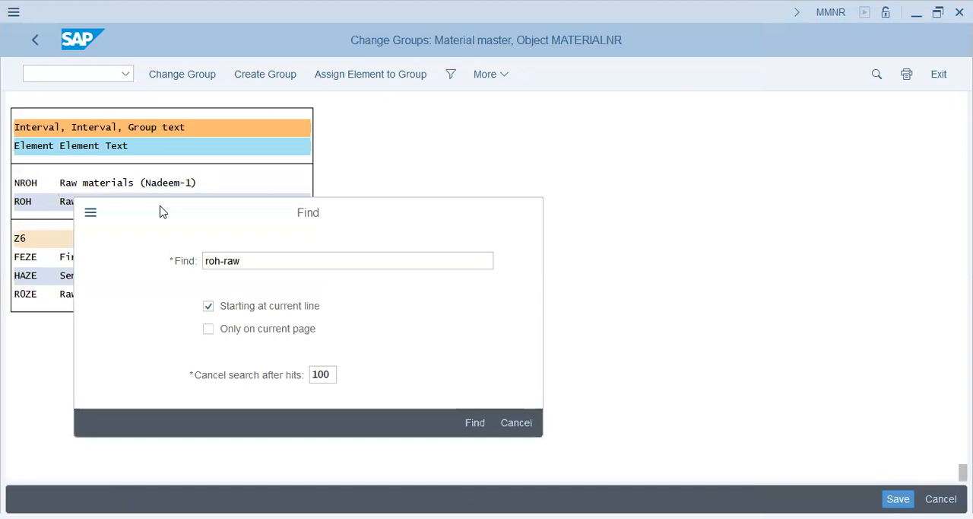
key(Return)
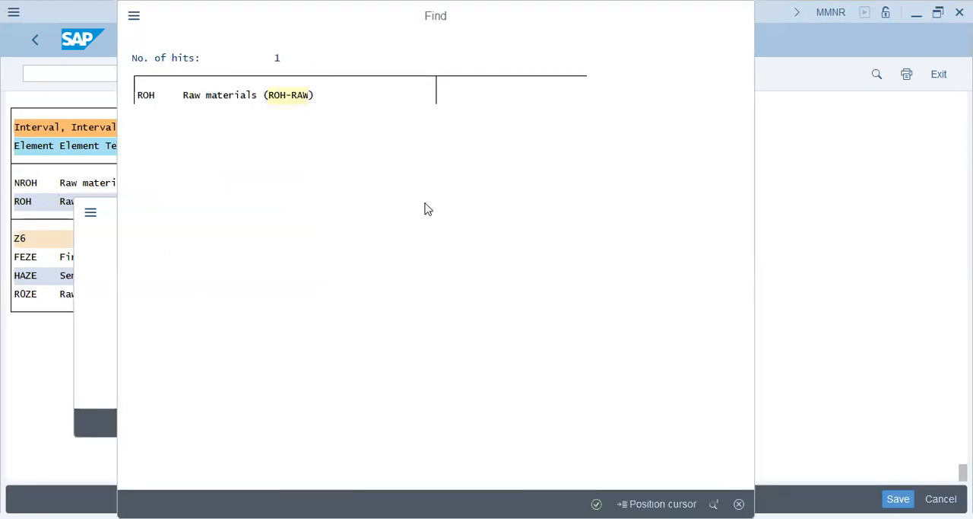
key(Escape)
click(509, 426)
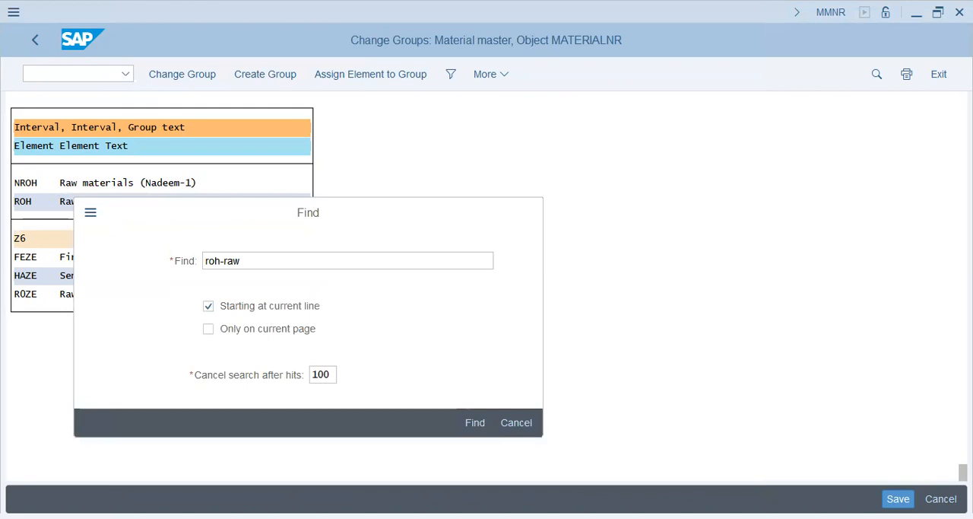
- Check which number range group the Raw materials (ROH-RAW) element belongs to, and return to the IMG structure
scroll(487, 289, up, 5)
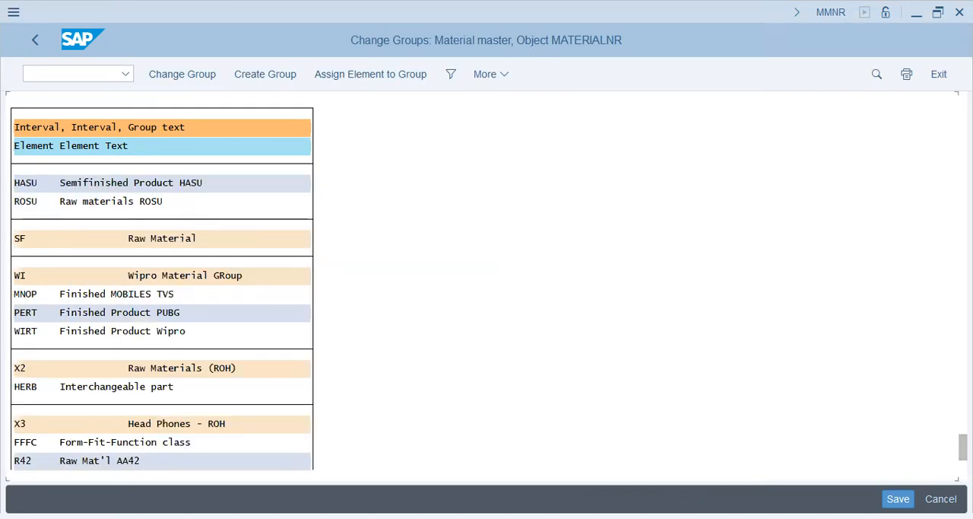
scroll(486, 289, down, 2)
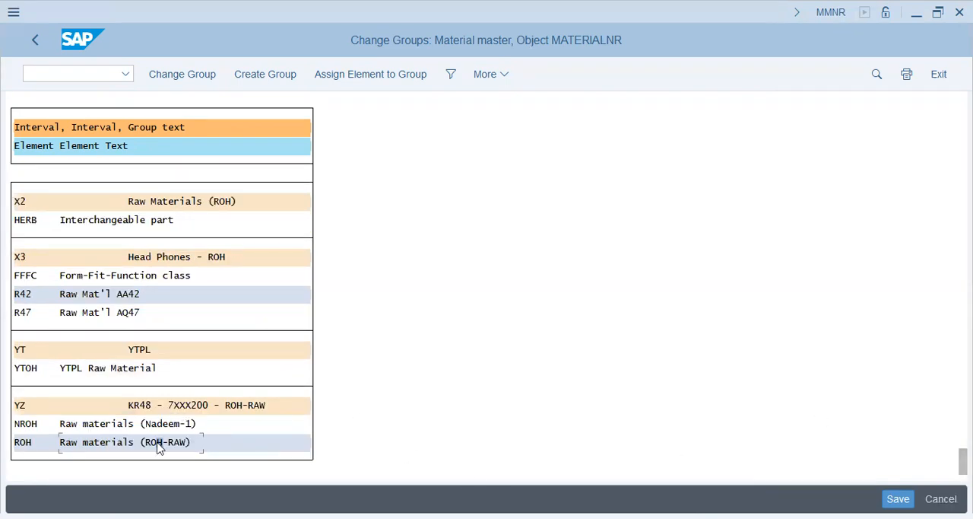
click(171, 407)
click(259, 405)
click(35, 44)
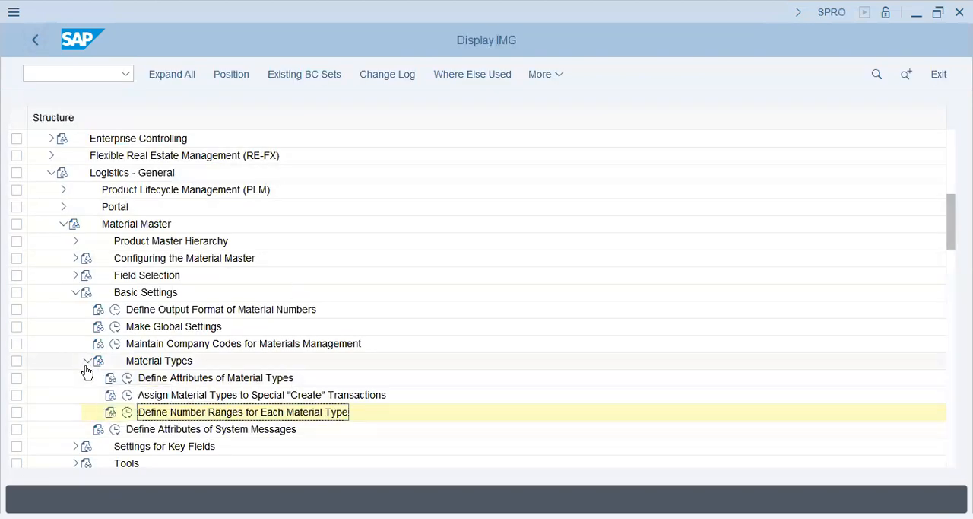
- Collapse Material Types and Basic Settings, expand Settings for Key Fields and open Define Material Groups
click(87, 361)
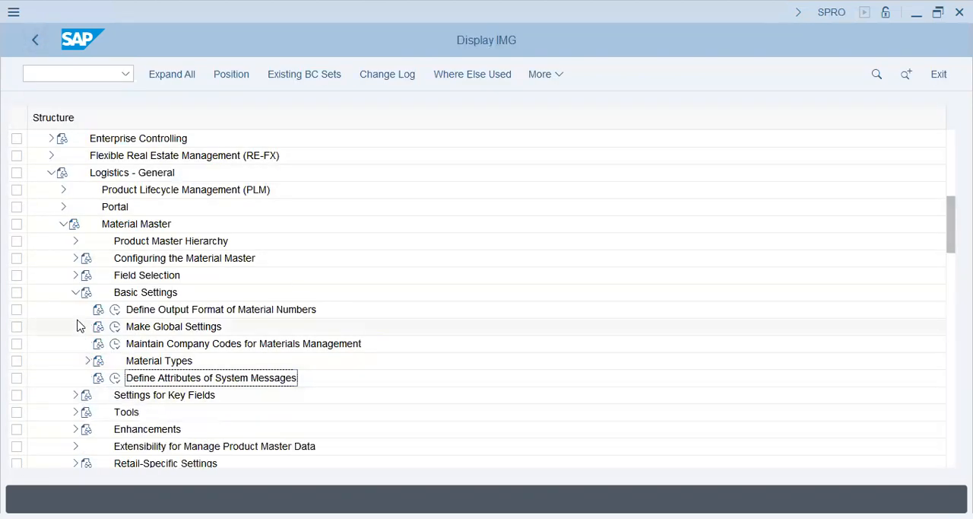
click(76, 292)
click(74, 310)
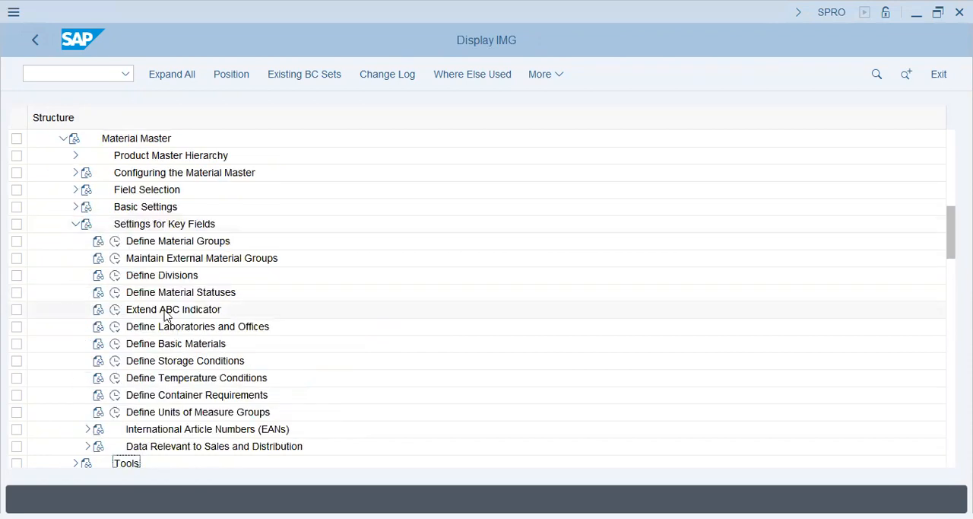
click(122, 242)
click(116, 242)
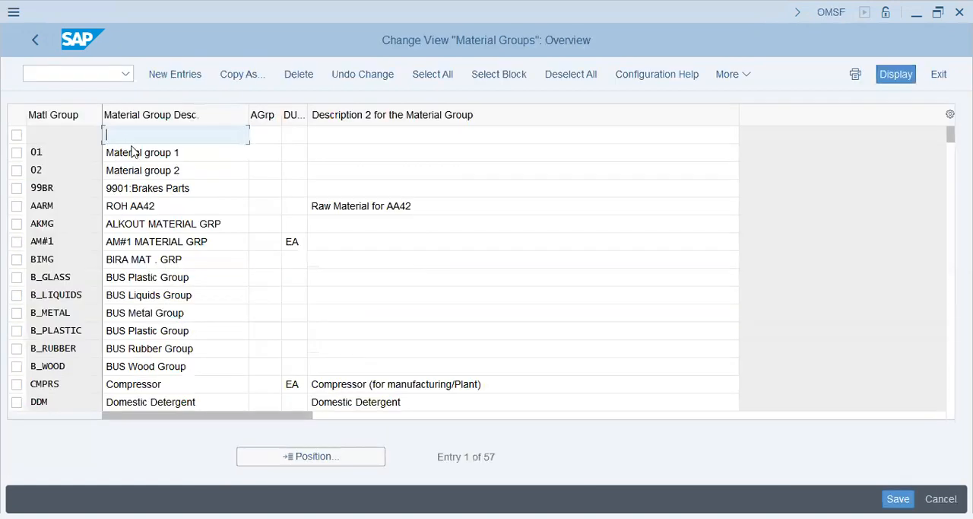
click(133, 152)
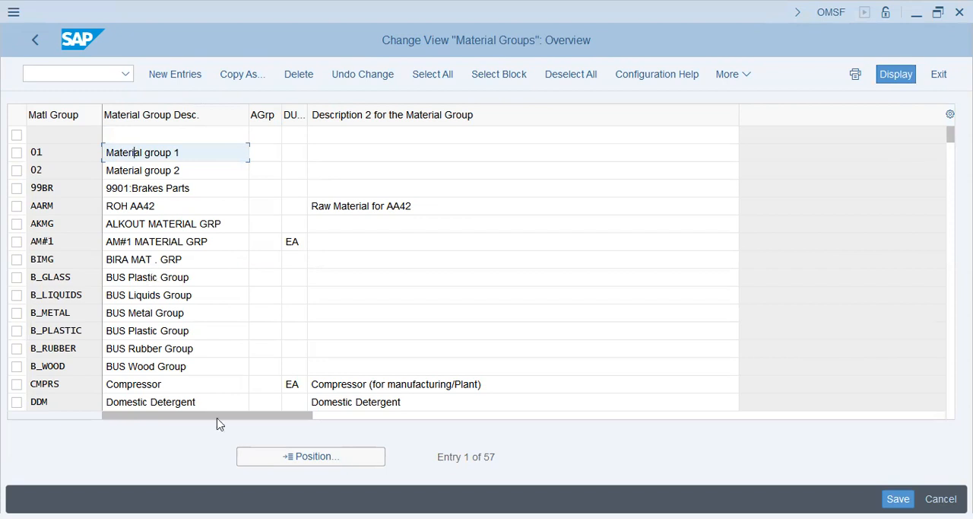
- Add a new material group entry POPRW with the description POP Group RAW
click(174, 76)
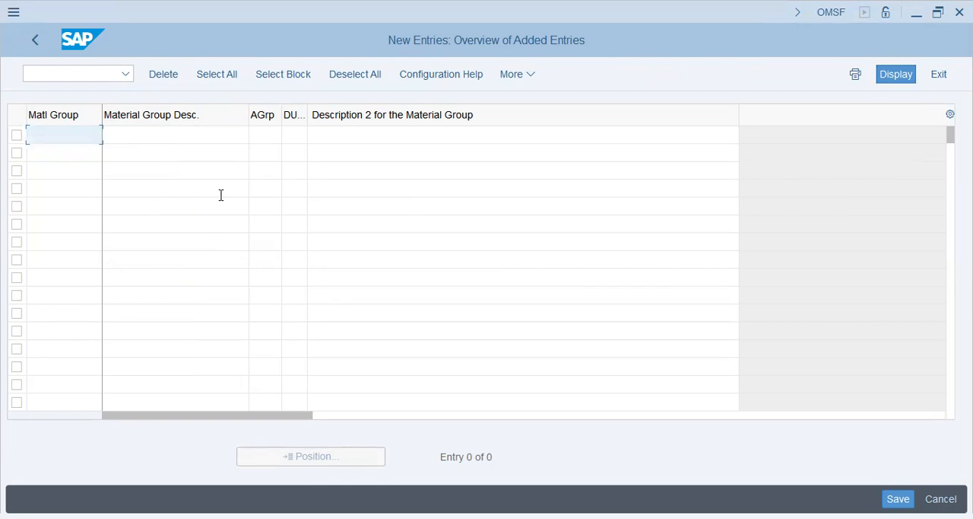
text(POPRW)
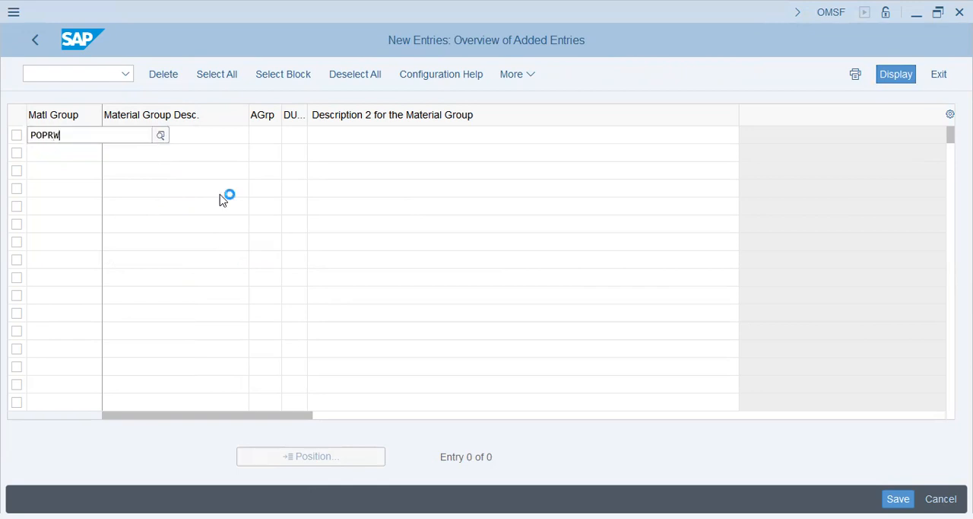
key(Tab)
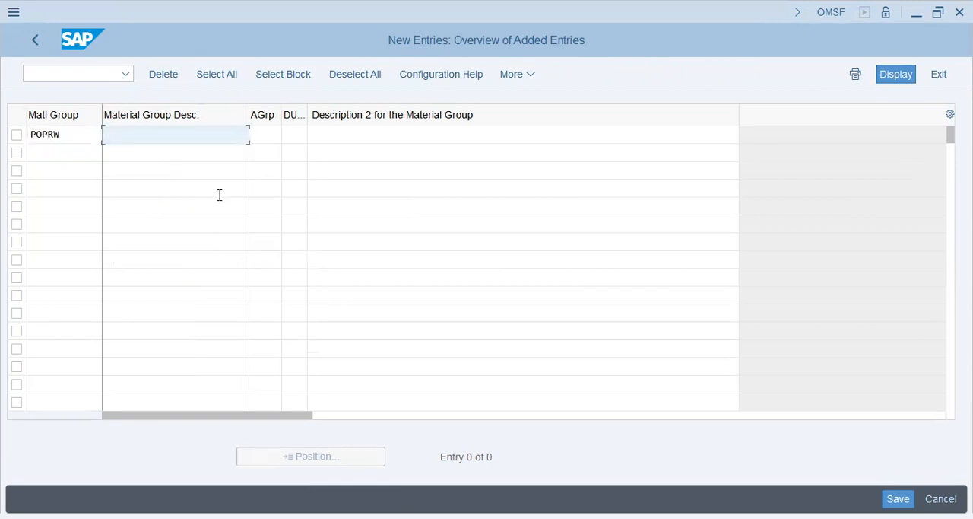
text(POP Group RAW)
key(Tab)
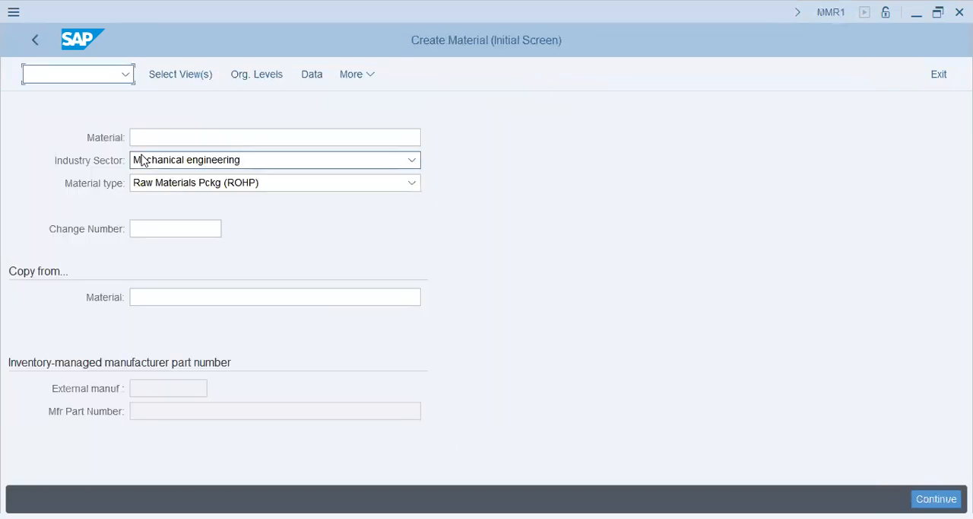
- In the Create Material session, start transaction SU01, open the user's account for changing and show its assigned roles
text(/nsu01)
key(Return)
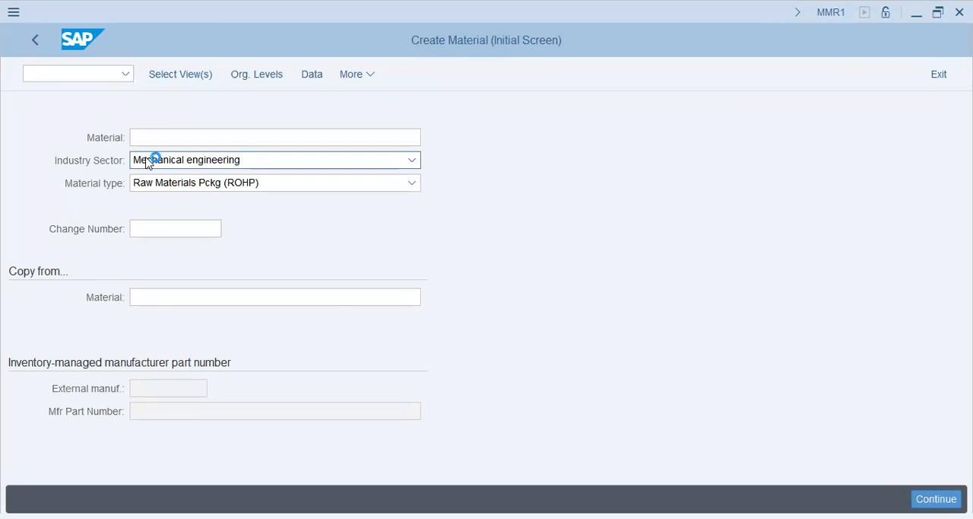
text(s)
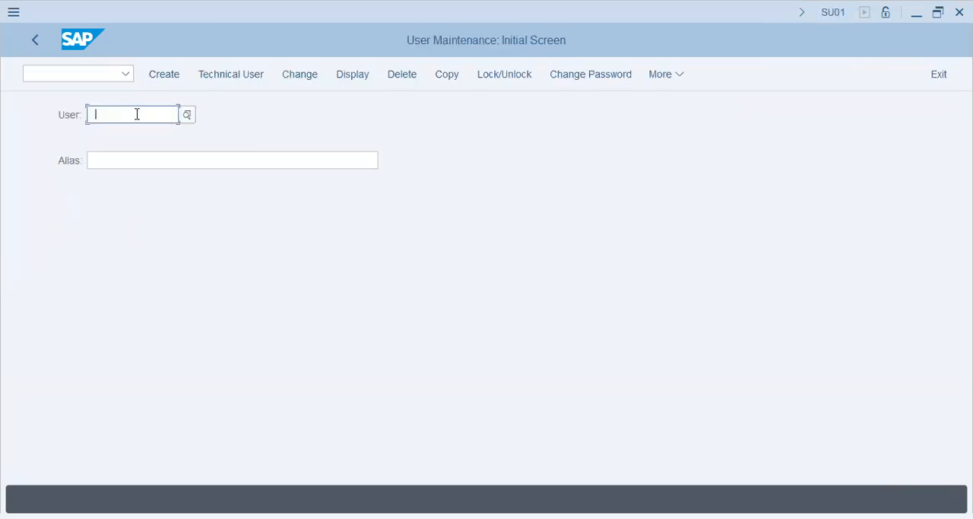
click(141, 134)
click(302, 73)
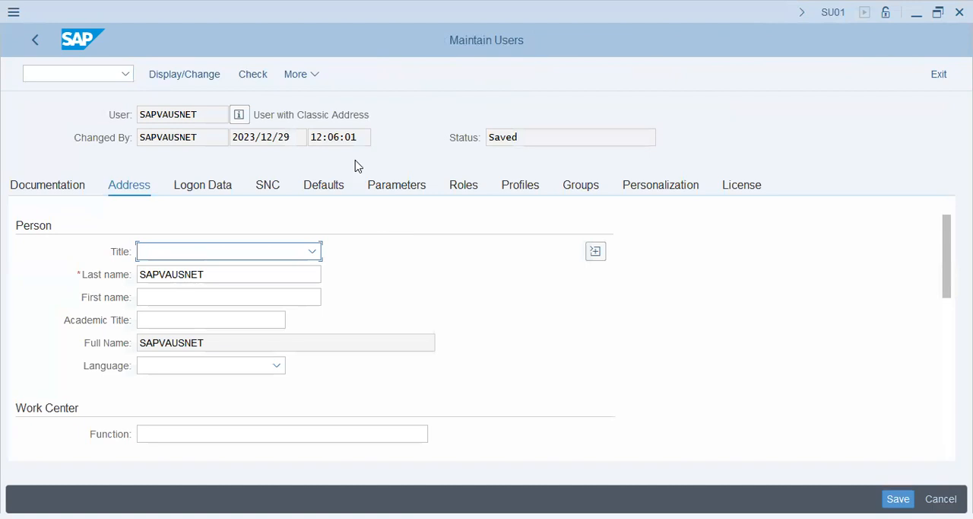
click(458, 186)
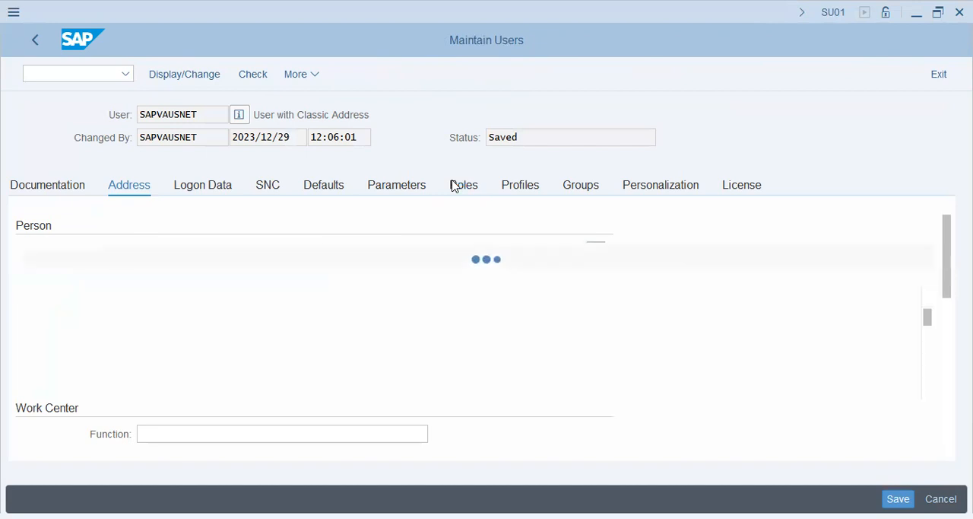
- Review the user's assigned roles and authorization profiles alongside the authorization group field of the new POPRW entry
click(191, 319)
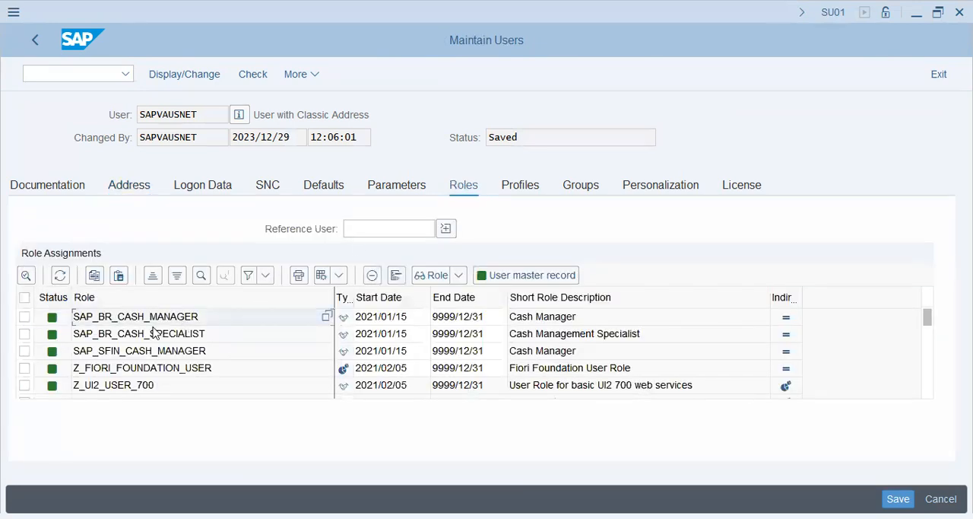
click(250, 333)
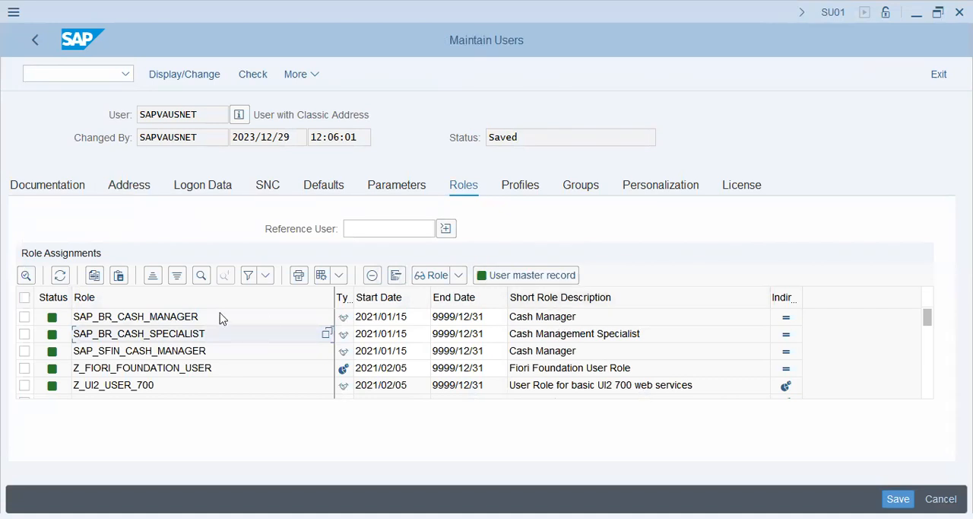
click(146, 368)
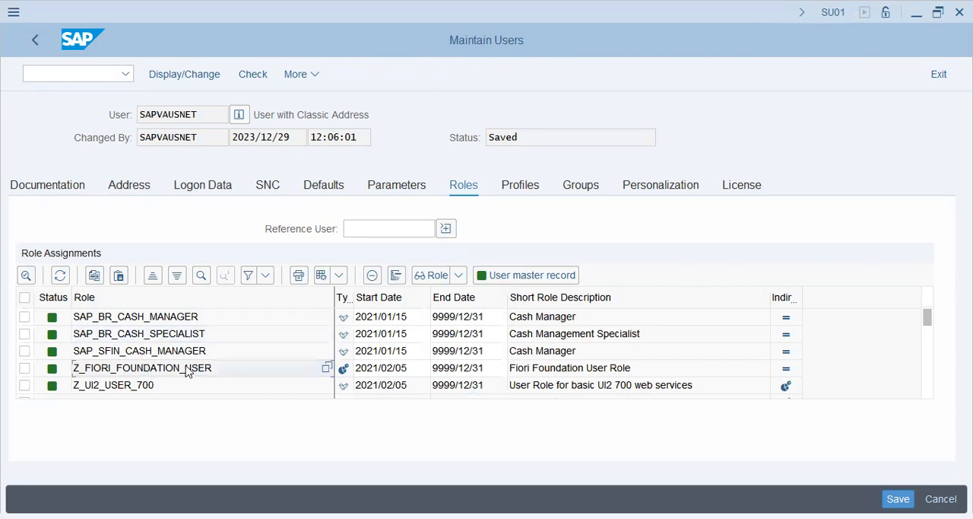
scroll(186, 371, down, 2)
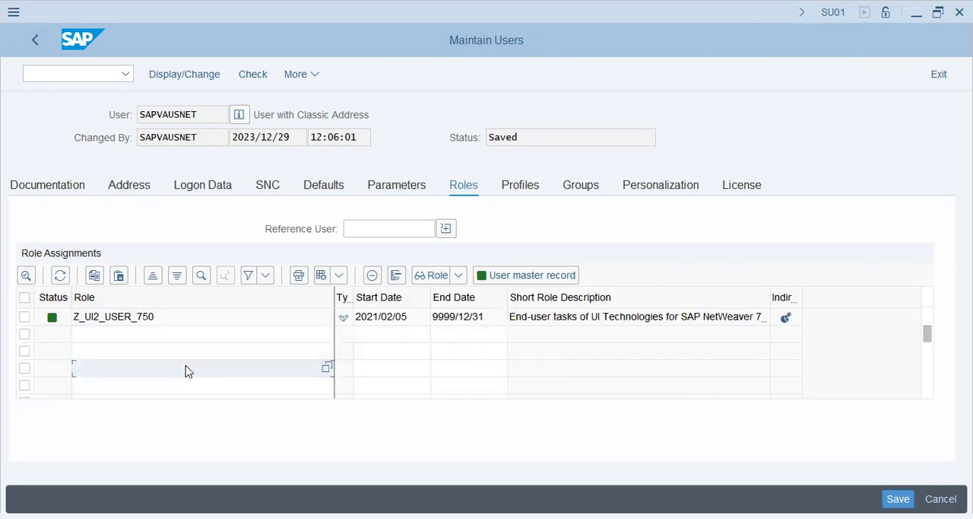
scroll(192, 336, up, 3)
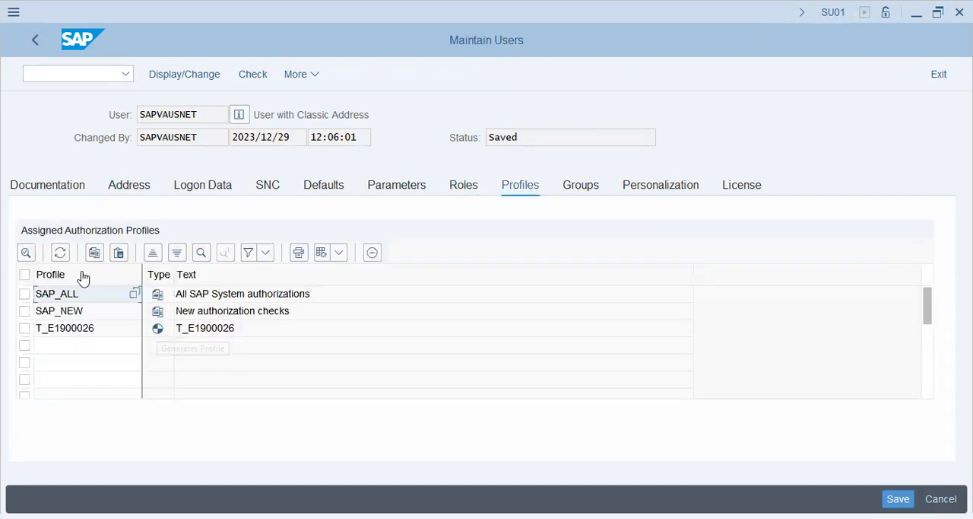
click(274, 296)
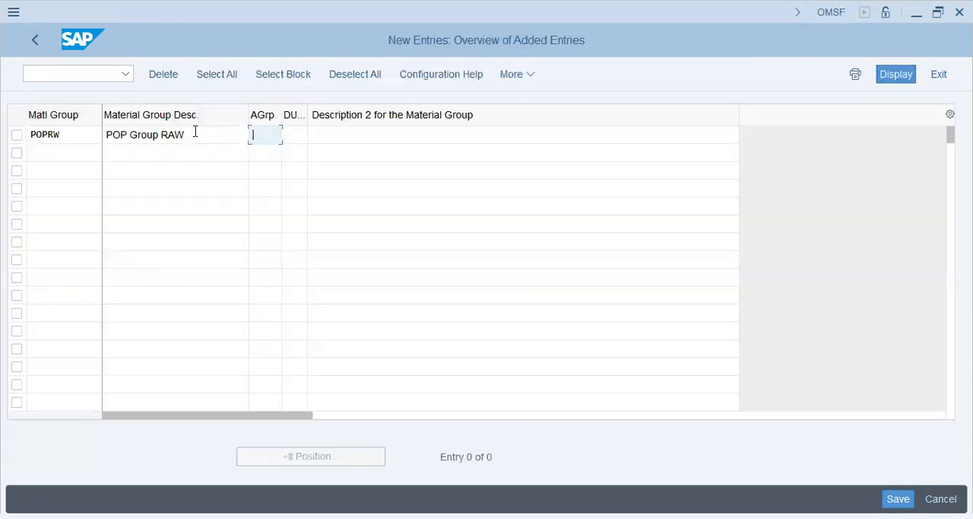
click(68, 134)
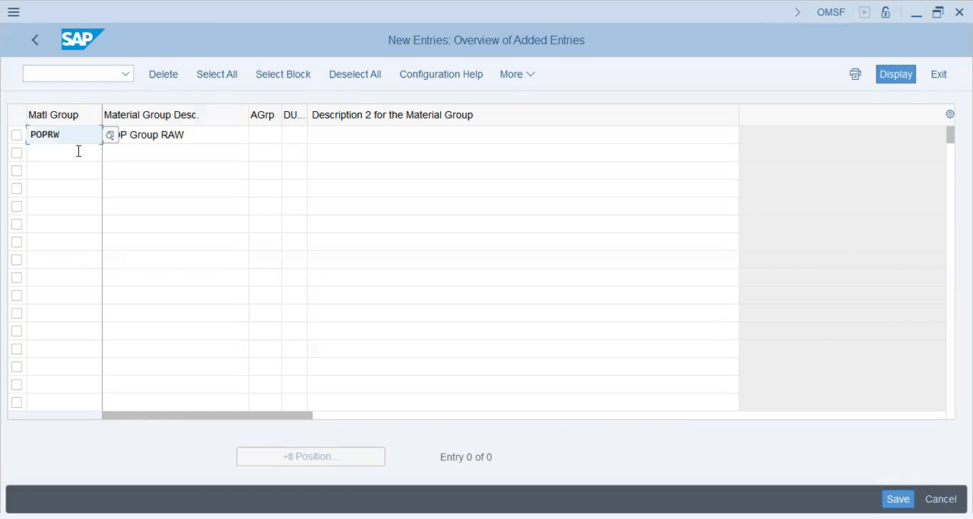
click(279, 131)
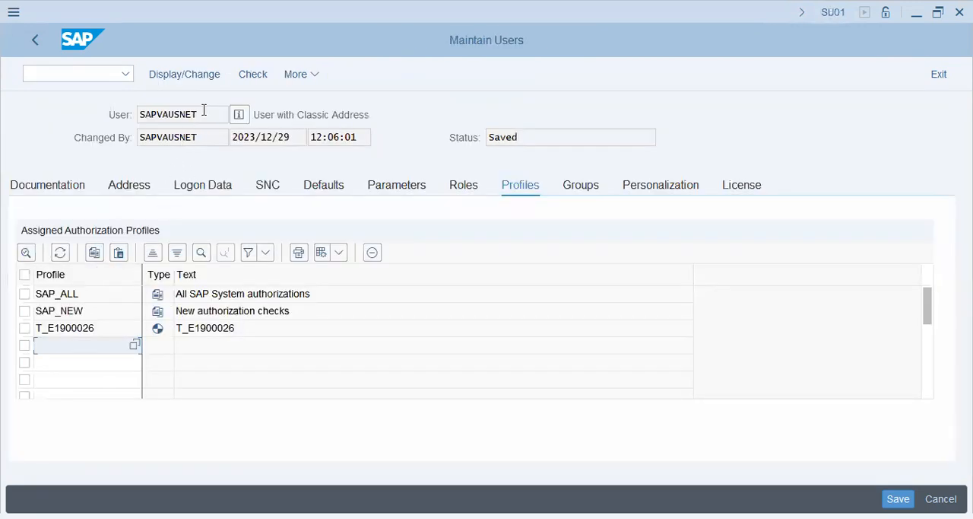
drag(203, 110, 73, 138)
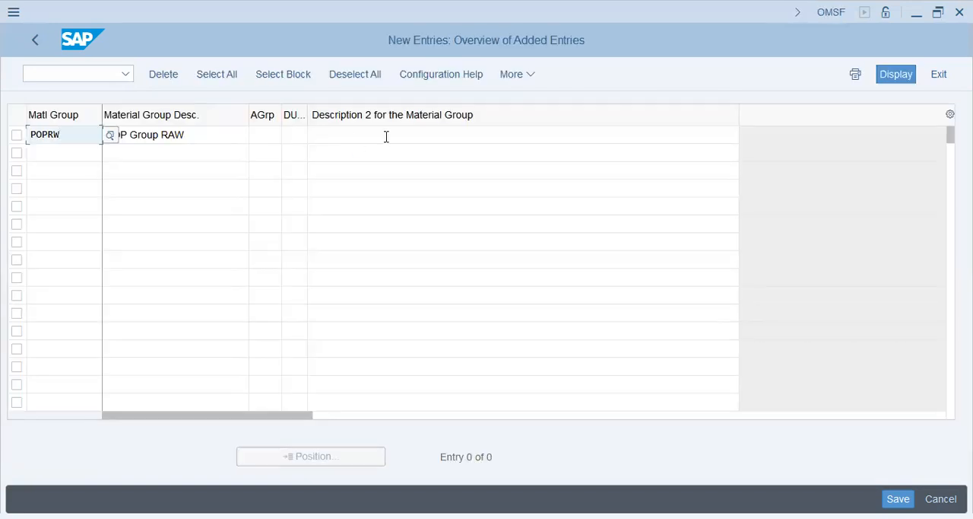
- Enter POP Group - RAW Material as the second description of material group POPRW and save the entry to the proposed customizing request
click(386, 135)
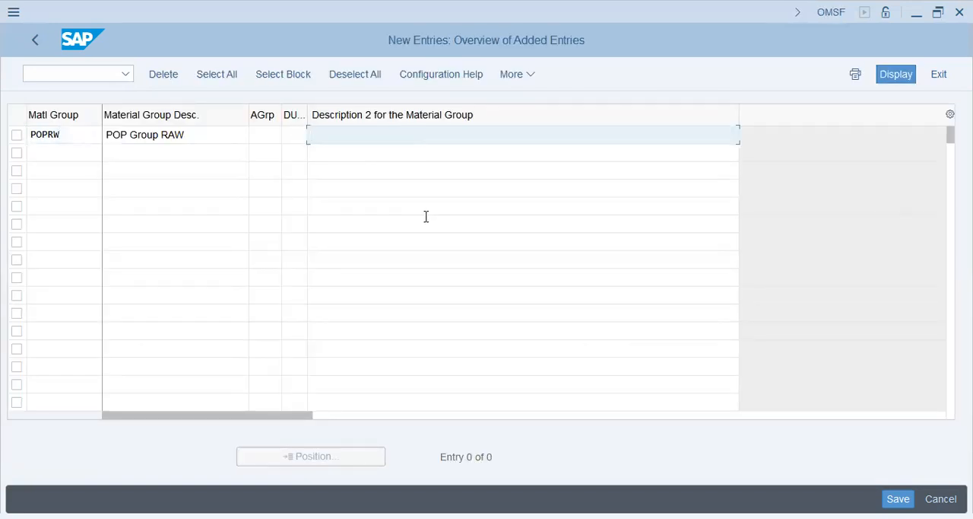
text(POP Group - RAW Mat)
key(BackSpace)
key(BackSpace)
key(BackSpace)
text(Ma)
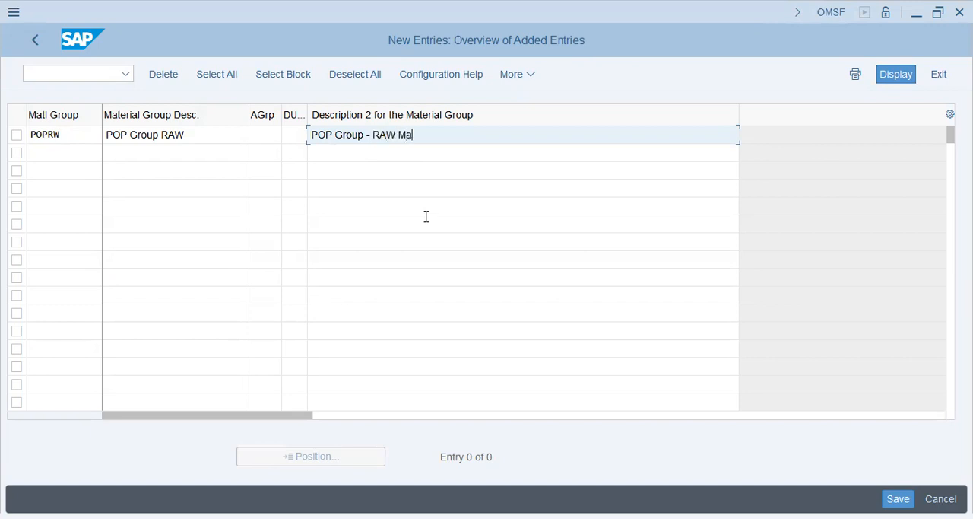
text(terial)
drag(458, 137, 291, 135)
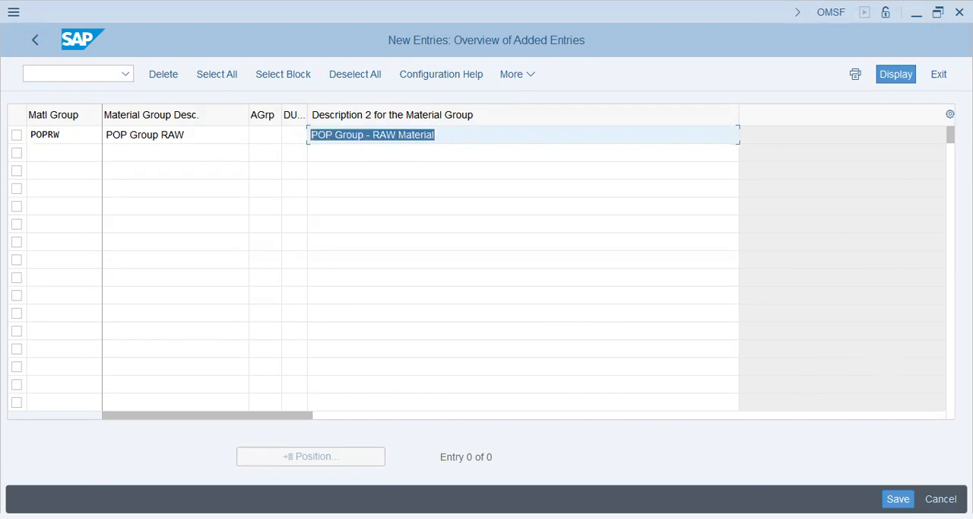
click(605, 248)
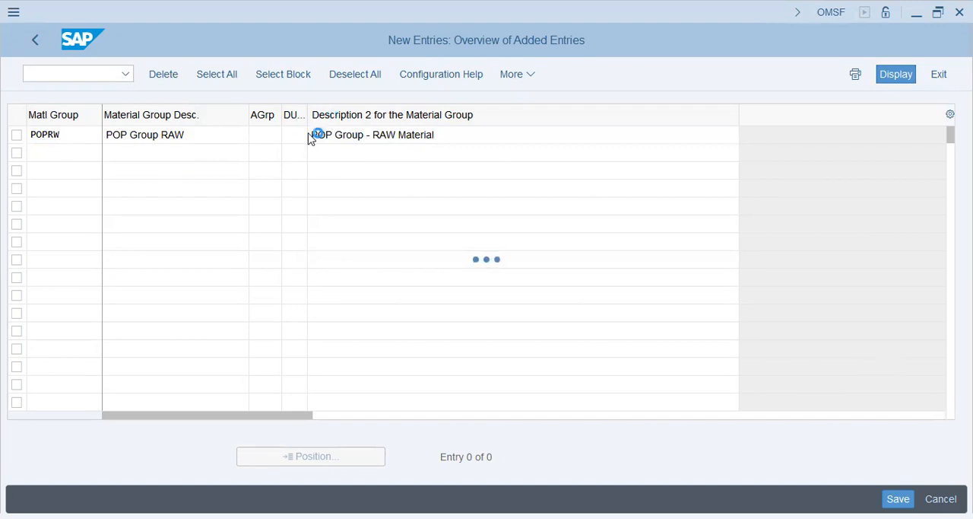
click(326, 331)
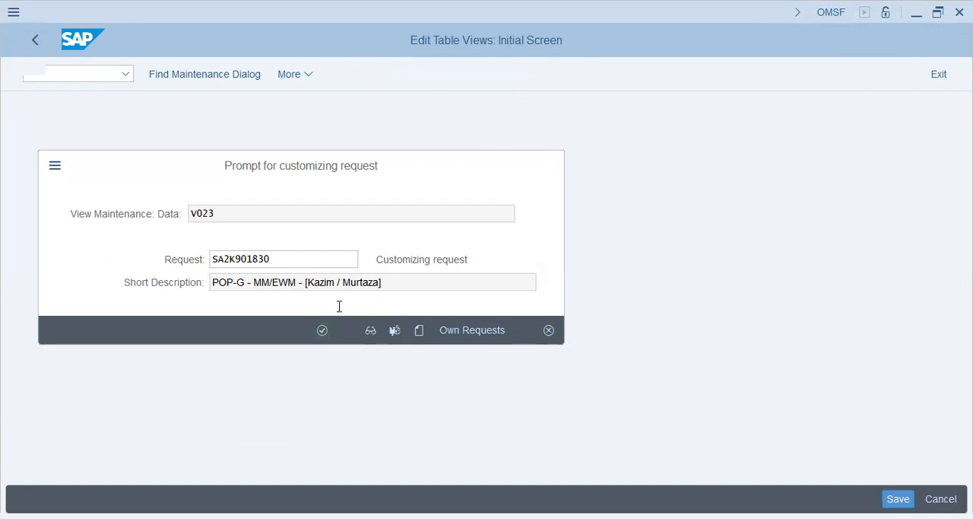
click(200, 140)
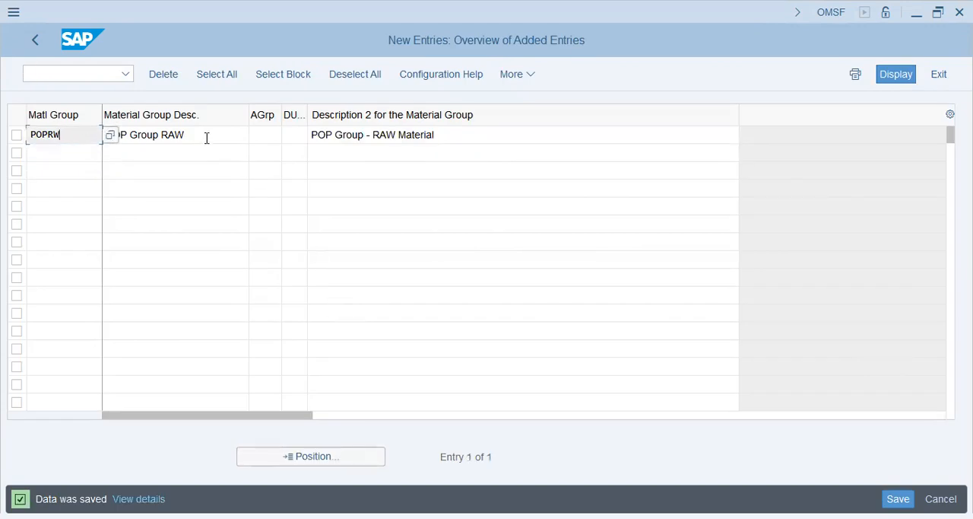
drag(209, 138, 97, 136)
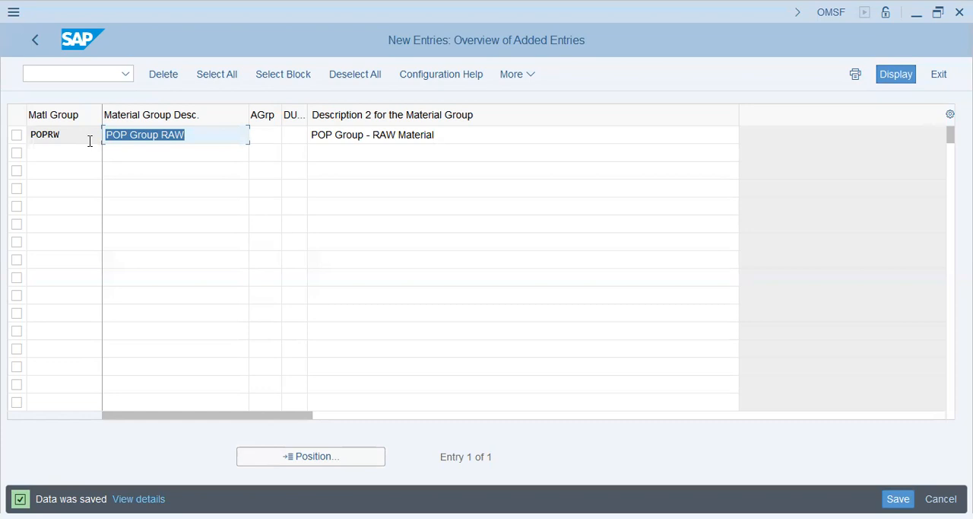
click(88, 140)
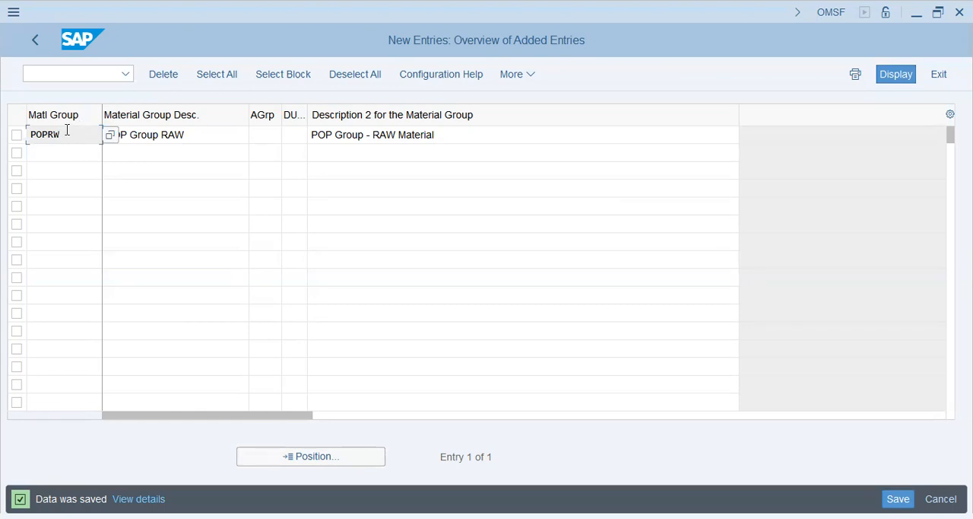
drag(67, 134, 8, 137)
click(87, 133)
click(75, 154)
click(74, 137)
drag(74, 135, 26, 131)
click(63, 131)
click(87, 152)
click(74, 138)
click(70, 156)
click(73, 137)
drag(72, 135, 7, 132)
click(70, 156)
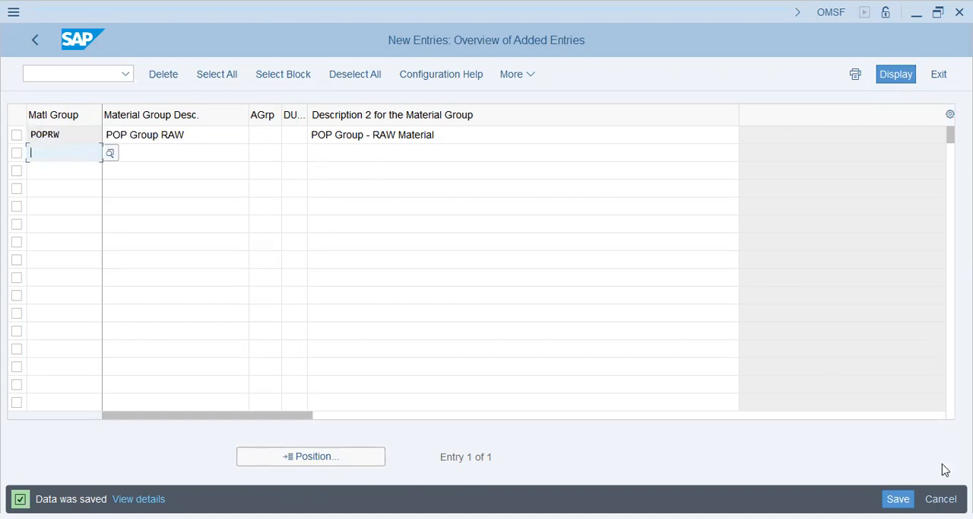
- Leave the material groups view, check the existing entries in Define Basic Materials and return to the IMG structure
click(38, 39)
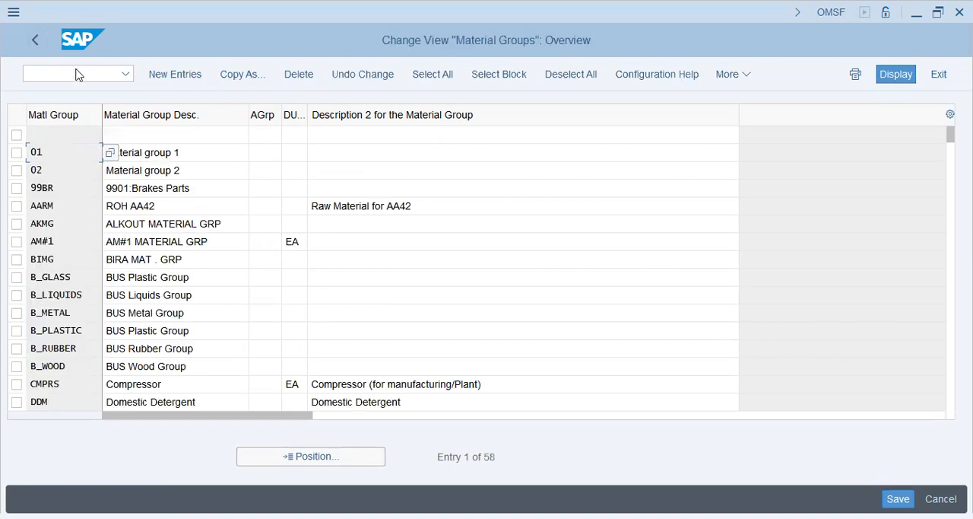
click(35, 39)
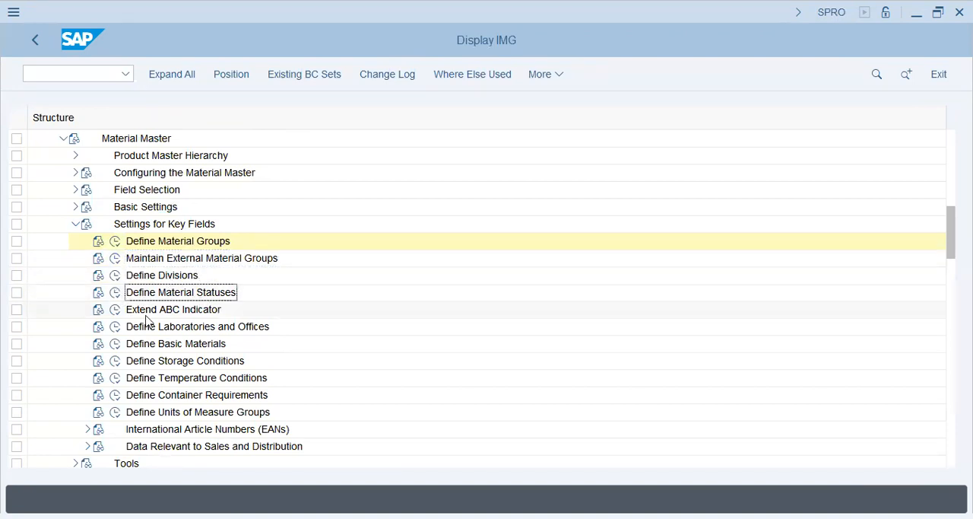
click(115, 344)
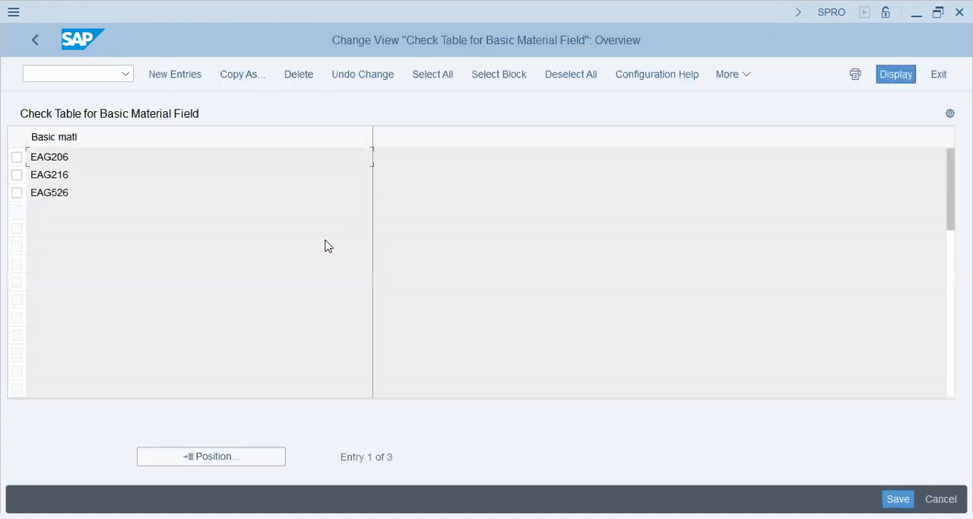
double_click(245, 232)
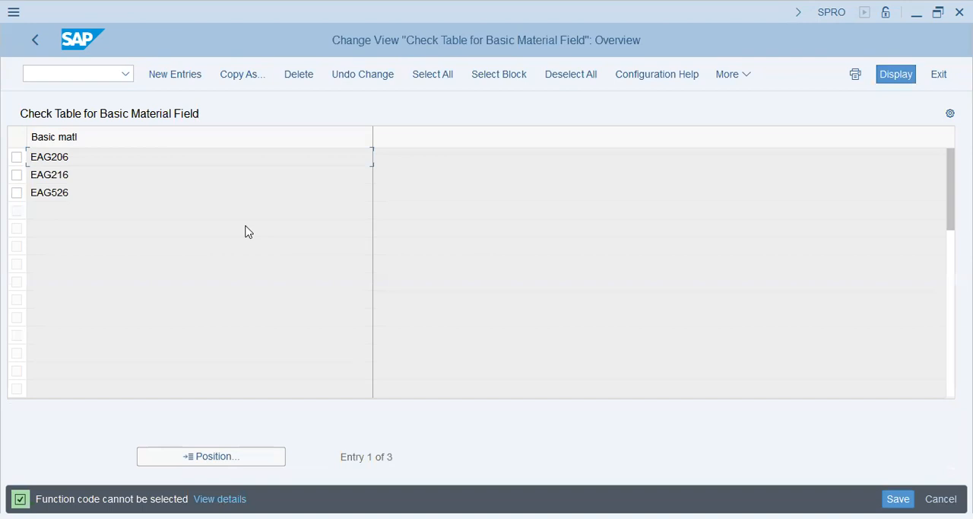
click(32, 42)
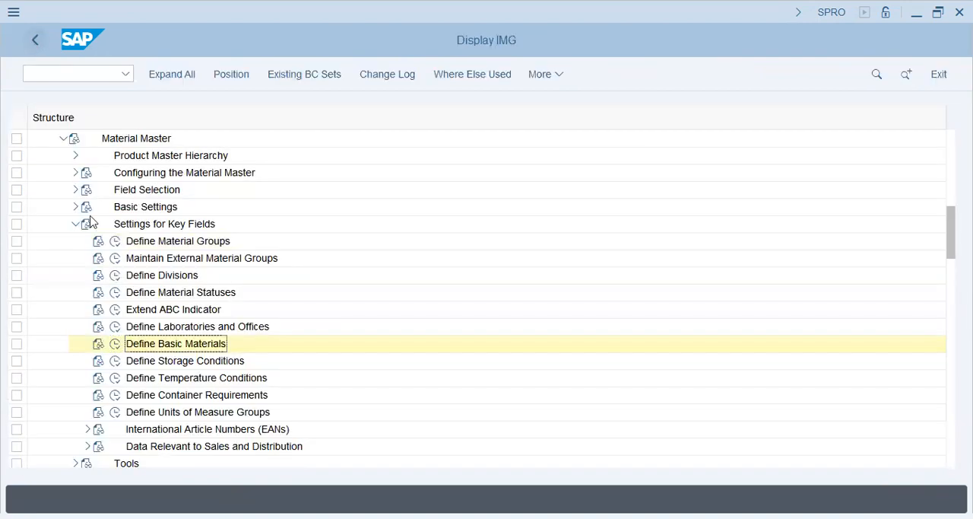
- Open Define Storage Conditions, review its existing conditions and return to the IMG structure
click(129, 360)
click(115, 360)
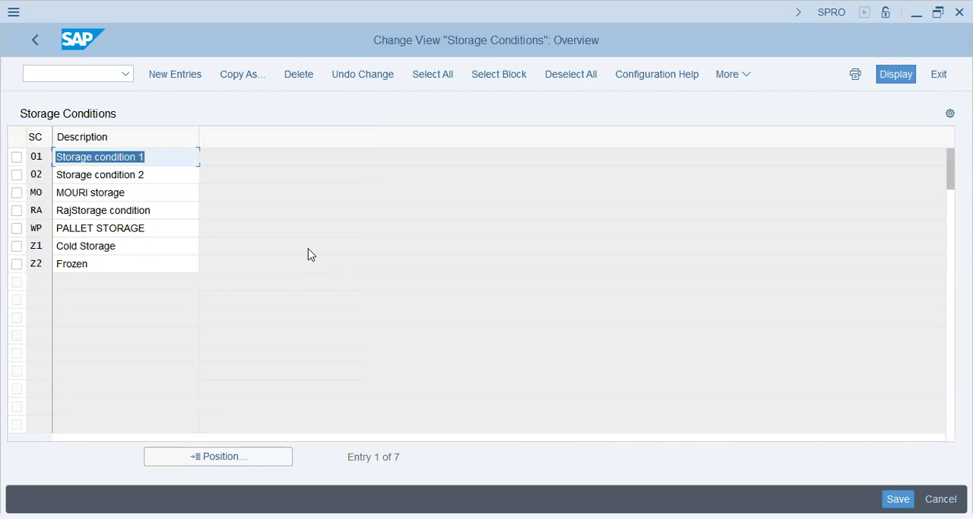
click(168, 178)
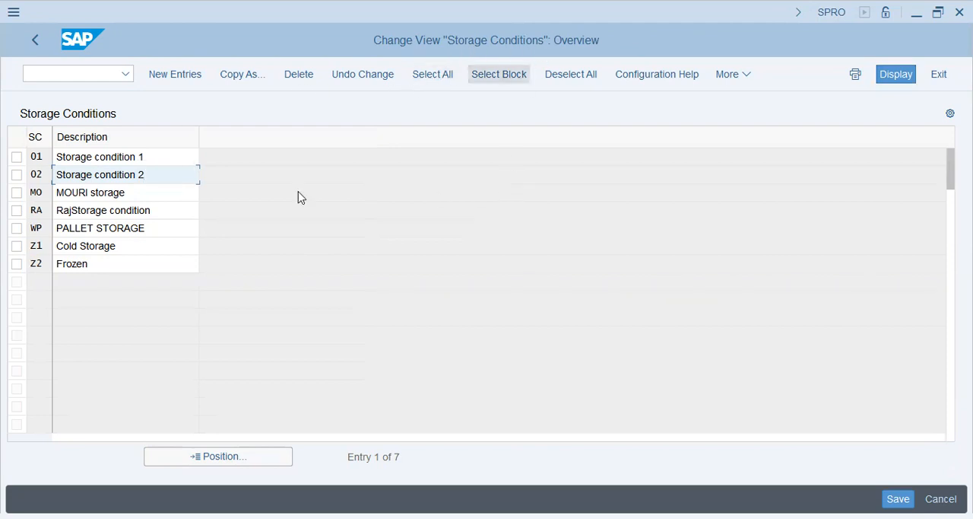
click(162, 210)
click(162, 228)
click(157, 263)
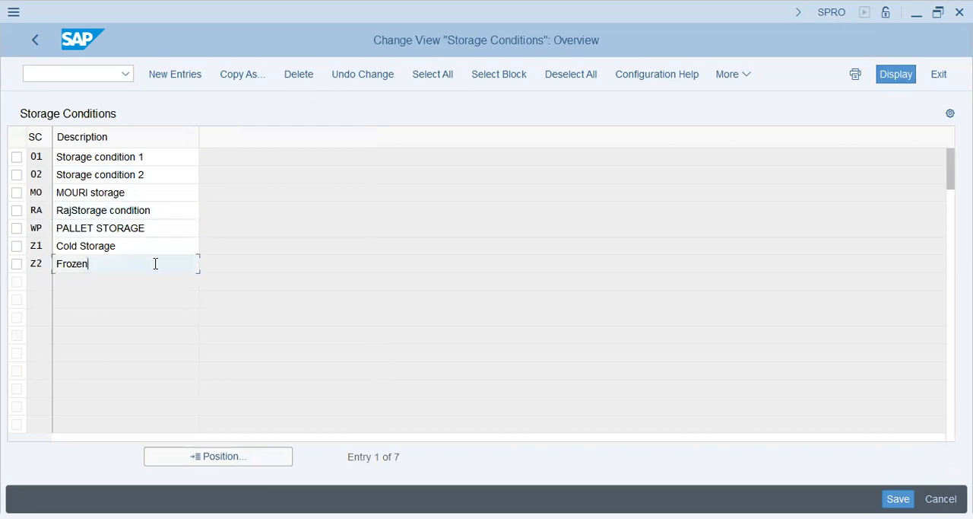
click(152, 158)
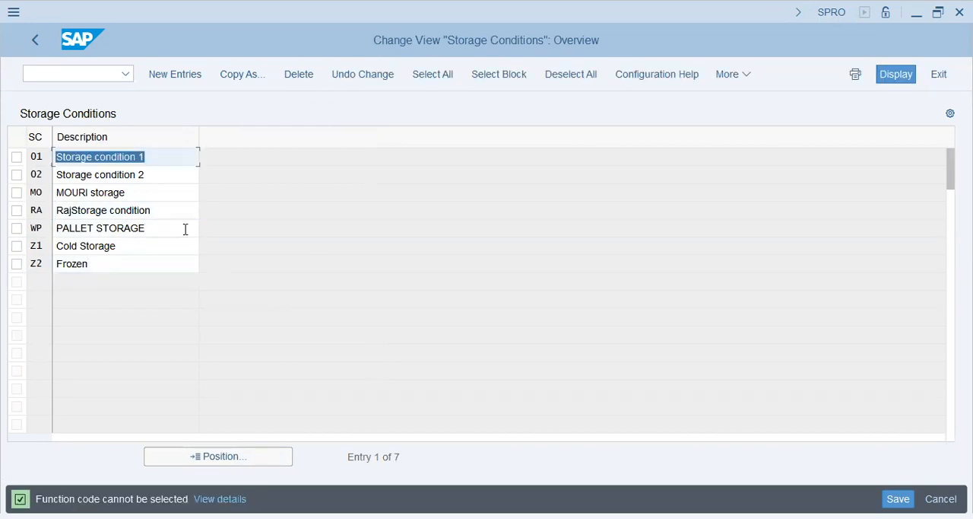
click(37, 44)
click(219, 378)
click(197, 400)
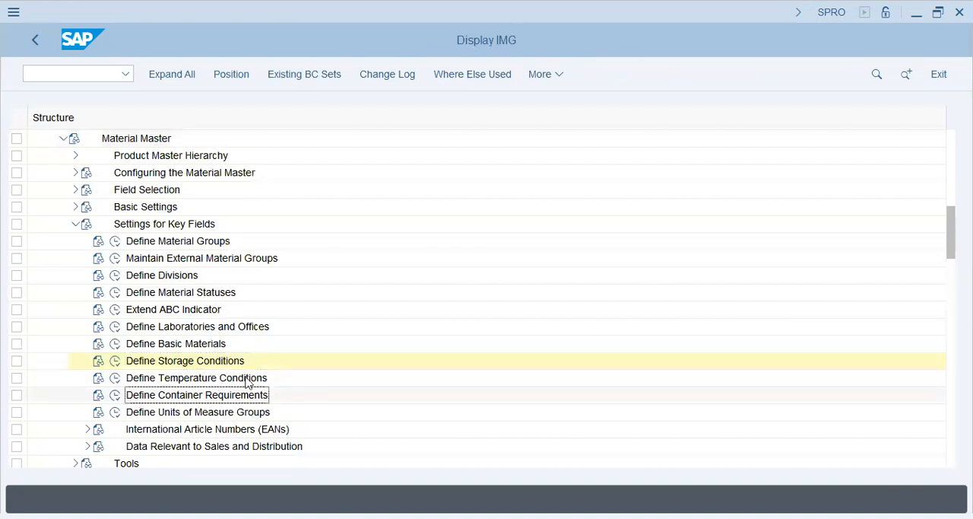
scroll(285, 343, down, 2)
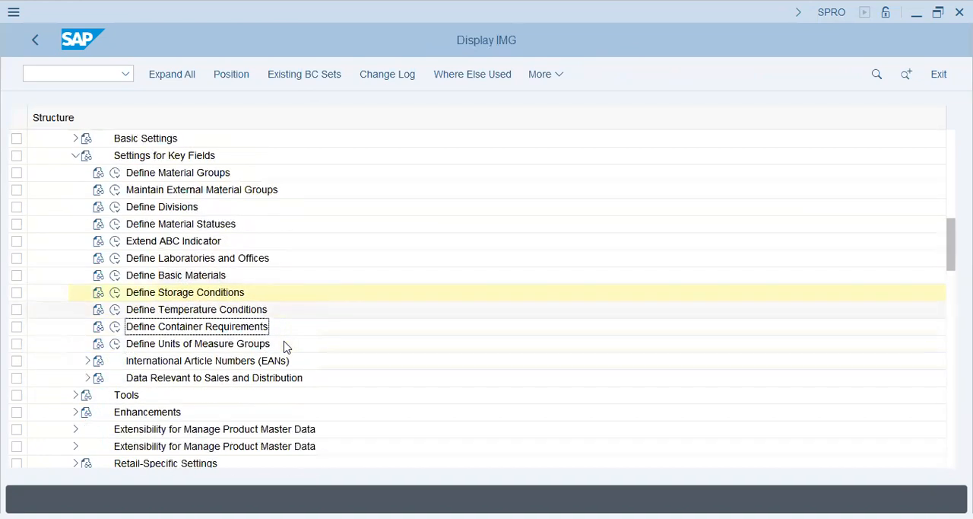
click(199, 343)
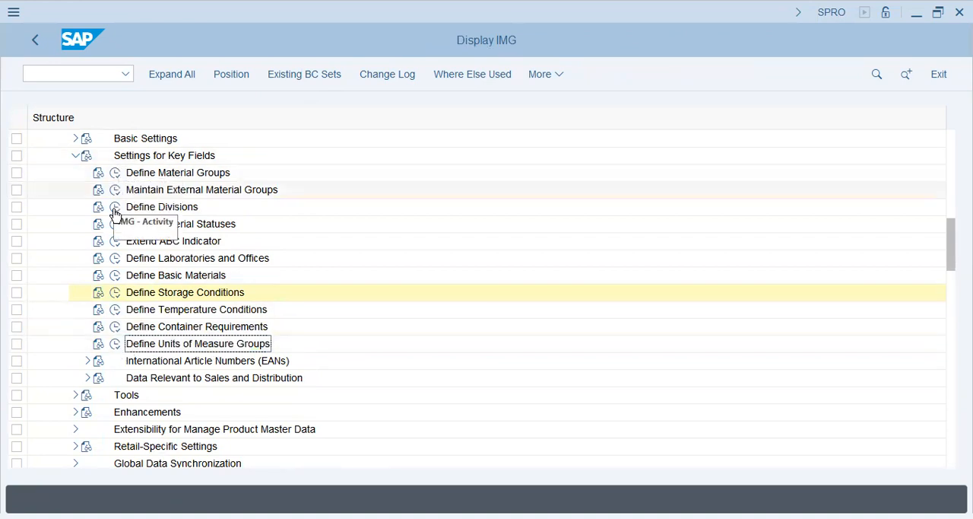
- Reopen Define Material Groups and position the list at material group pop
click(115, 172)
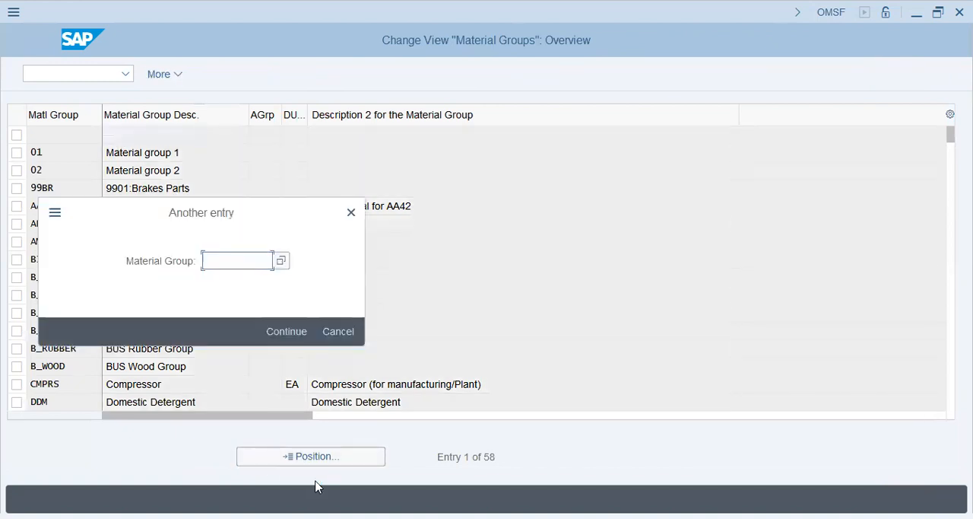
text(op)
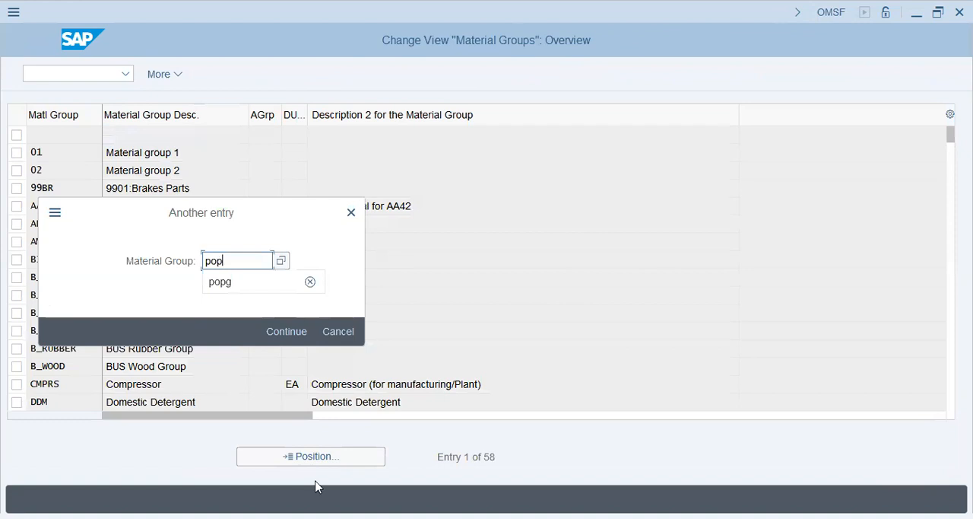
key(Return)
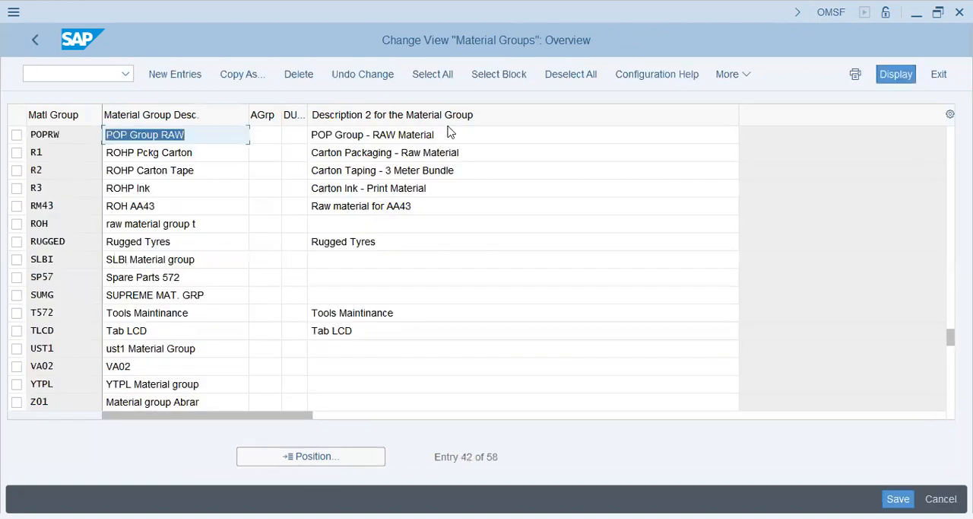
- Examine the default unit of weight and second description fields of material group POPRW
click(295, 135)
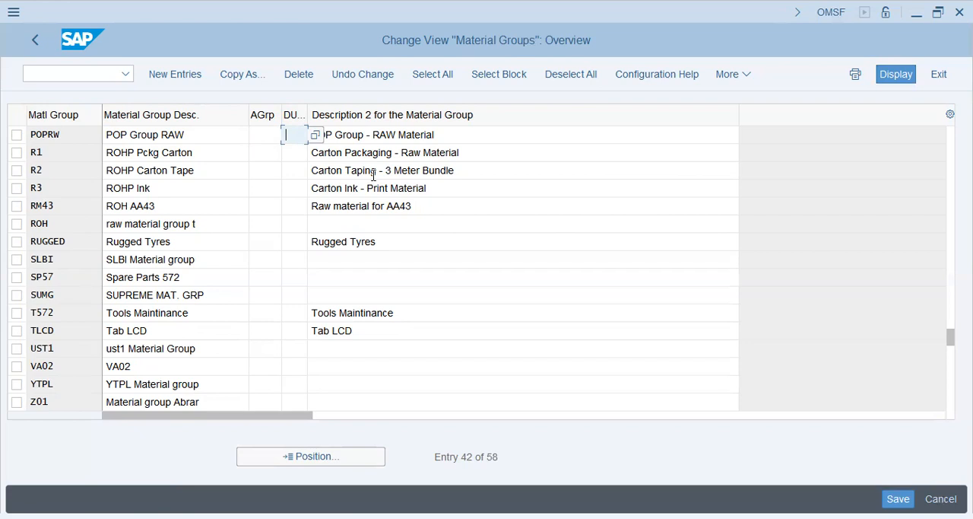
click(384, 135)
drag(460, 135, 307, 135)
click(297, 135)
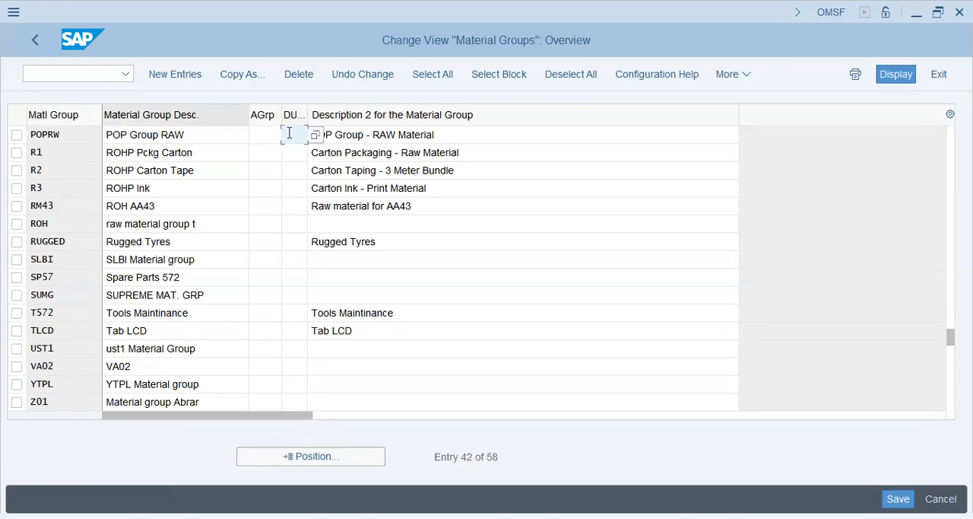
- Open Define Units of Measure Groups, examine the unit group, counter and denominator fields, and return to the IMG structure
click(34, 41)
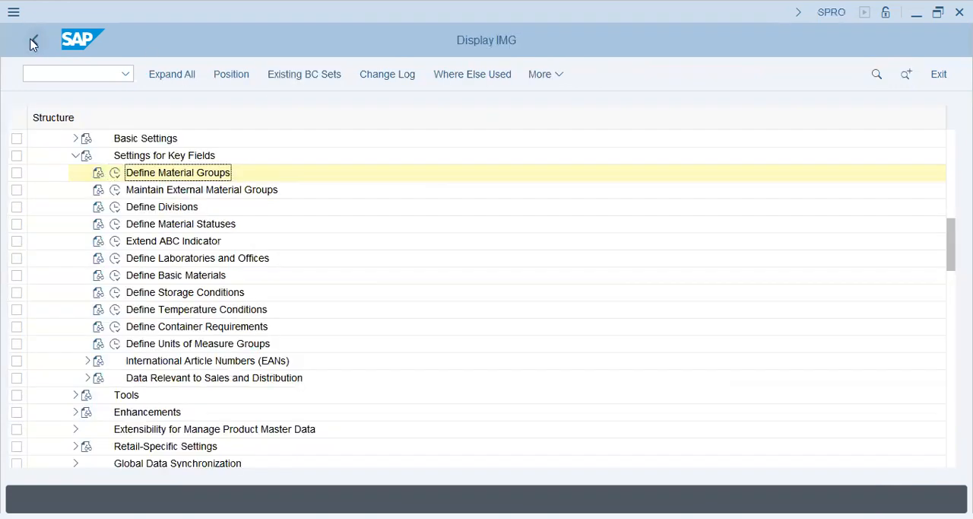
click(190, 346)
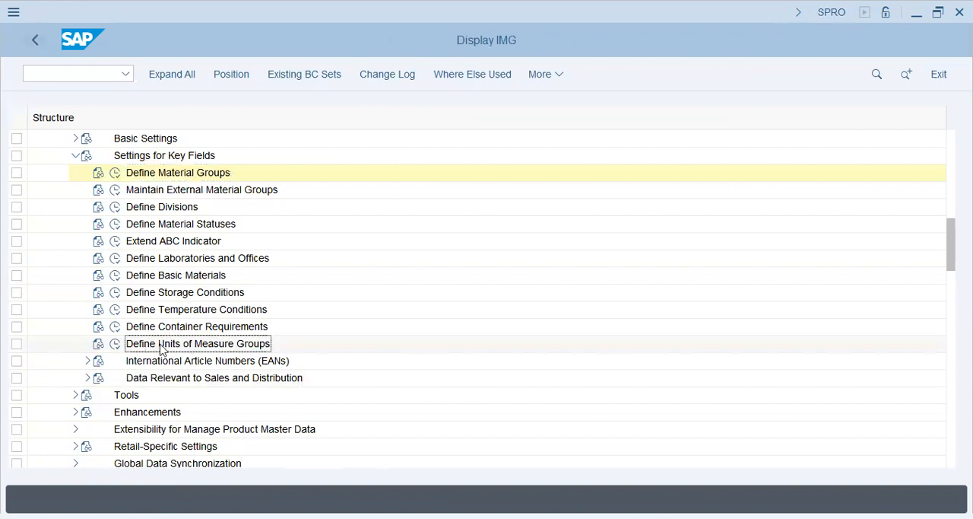
click(115, 343)
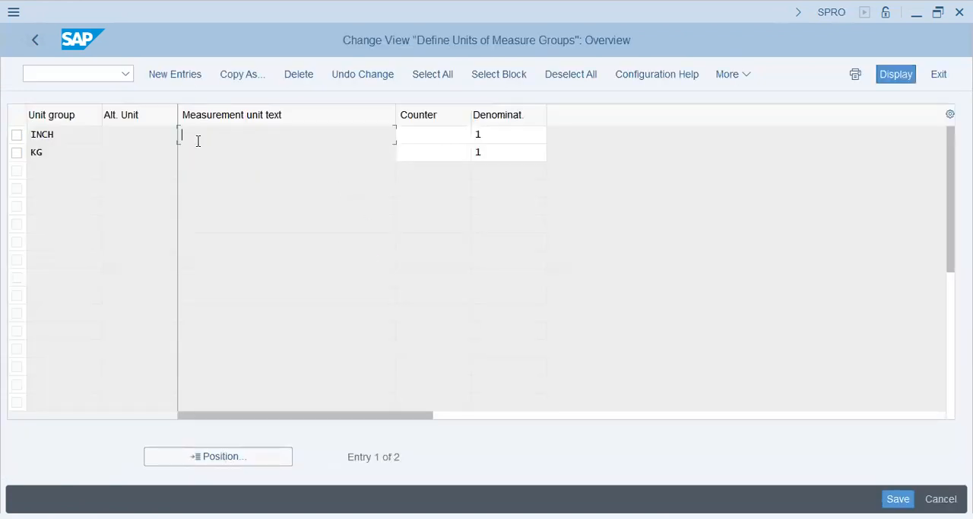
click(430, 141)
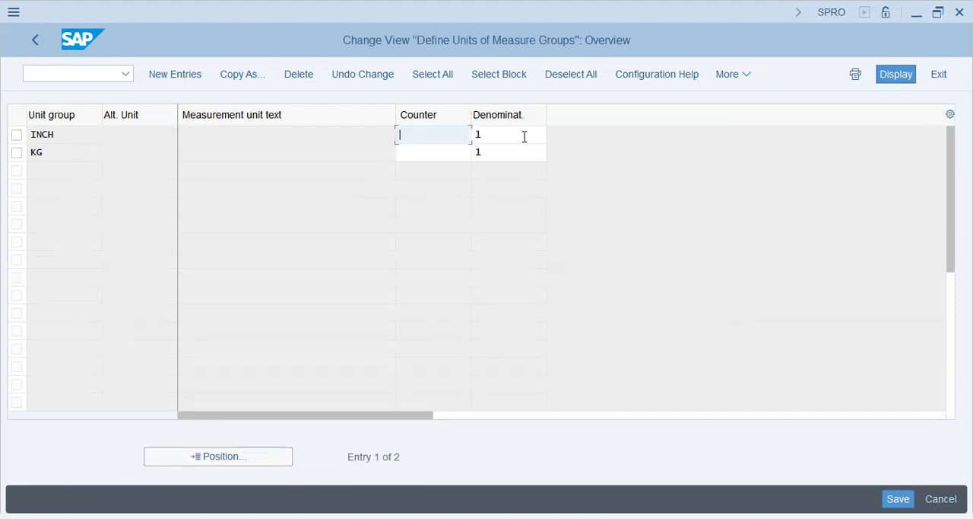
click(524, 137)
click(44, 151)
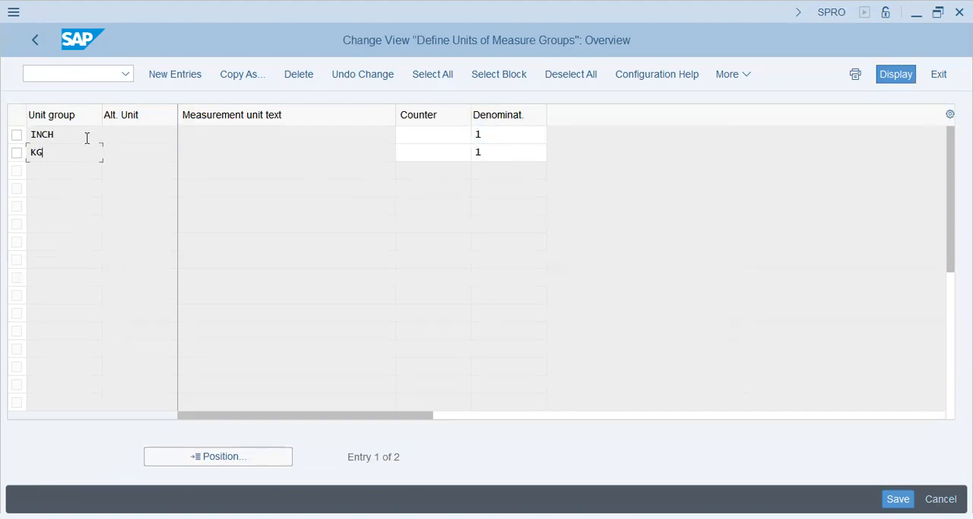
click(83, 152)
click(27, 35)
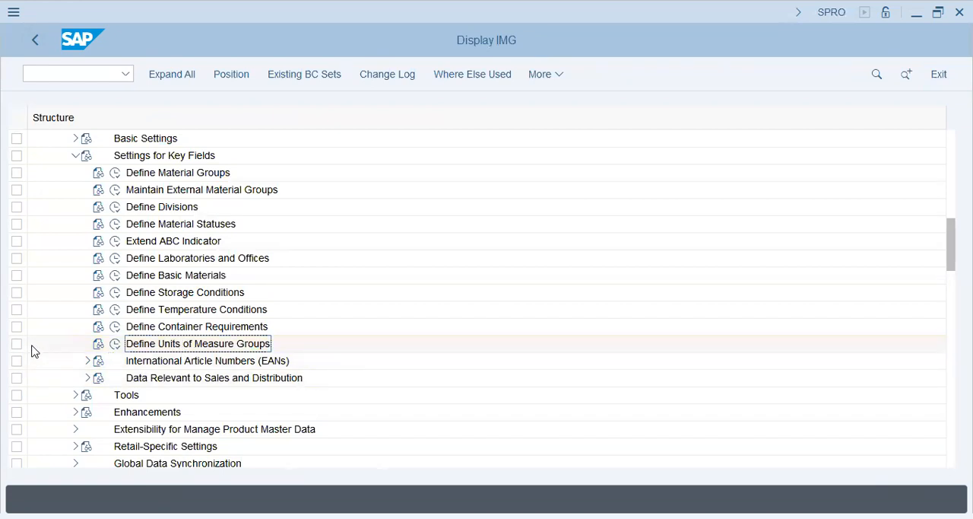
- Collapse Settings for Key Fields and open Structured Material Maintenance under Retail-Specific Settings to review its structured material categories
click(75, 156)
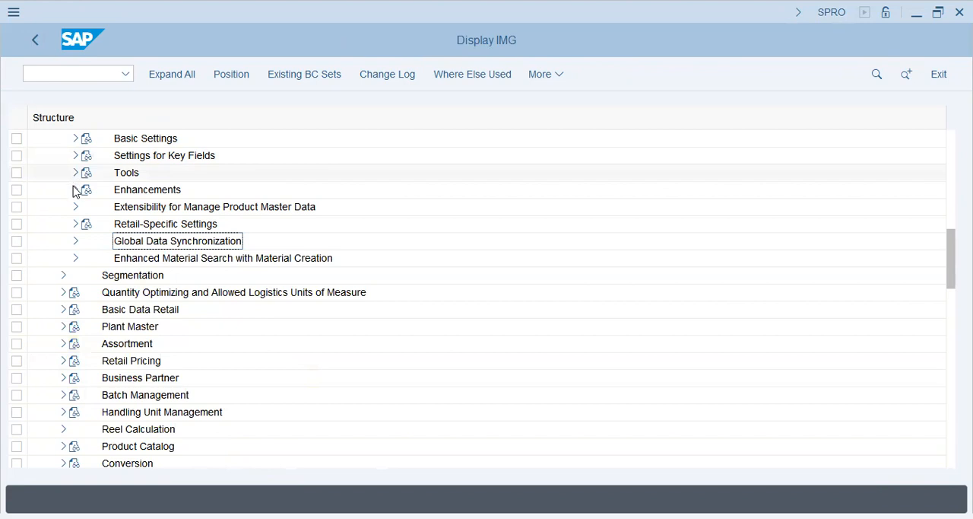
click(76, 225)
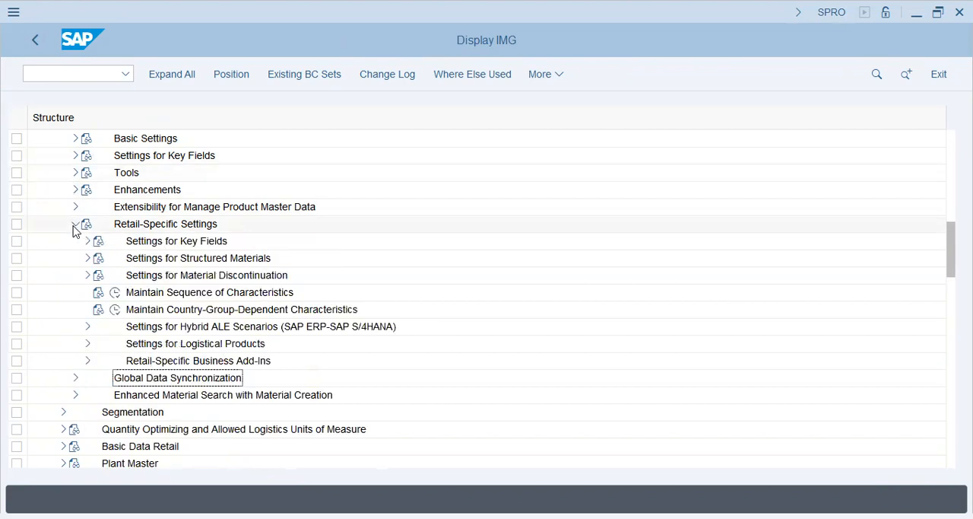
click(155, 243)
click(87, 258)
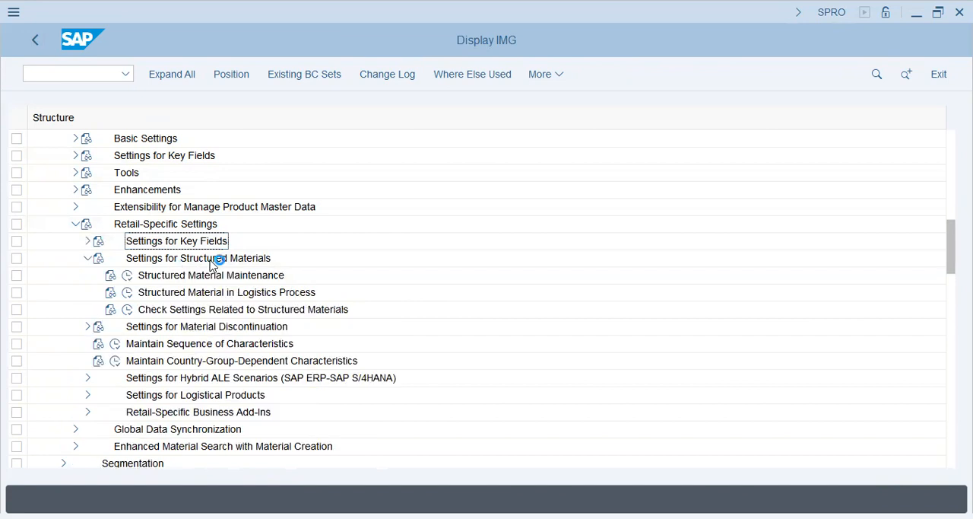
click(127, 275)
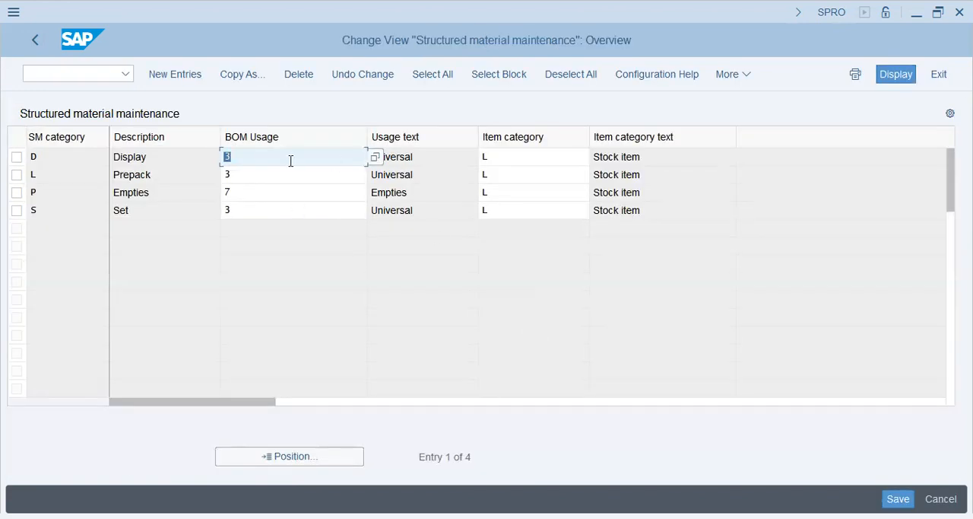
click(170, 174)
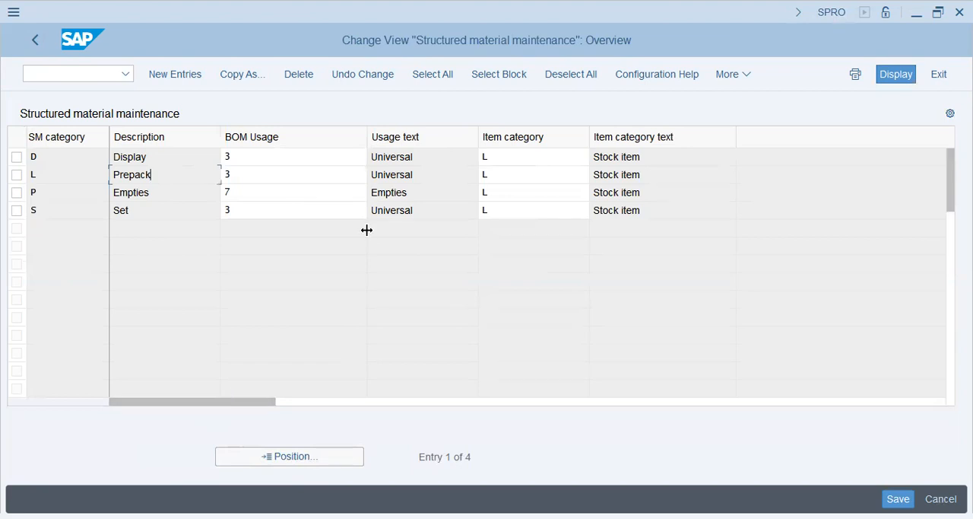